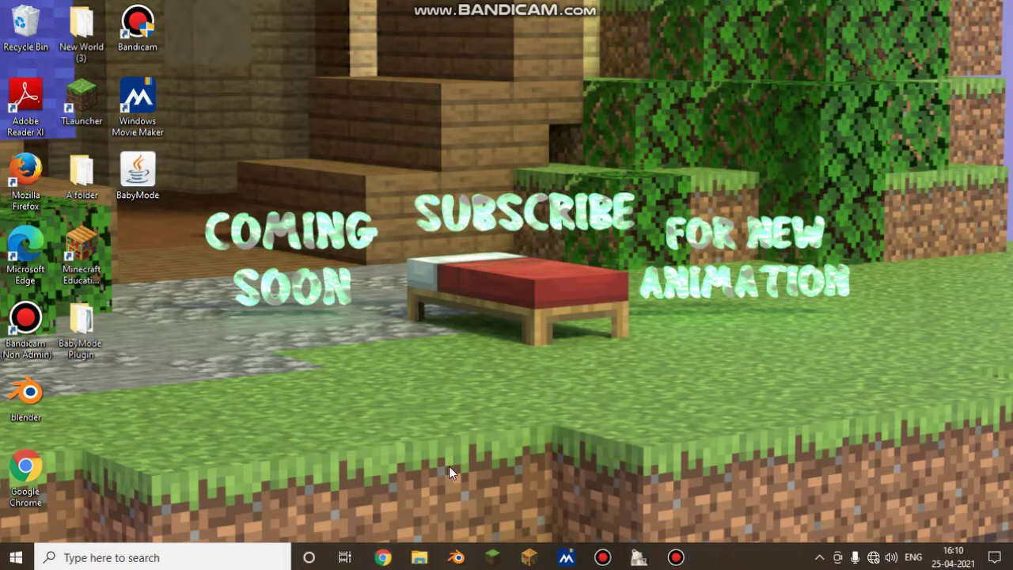
Step: Launch Blender and open the recent file Black Plasma Rig v2.blend
click(457, 557)
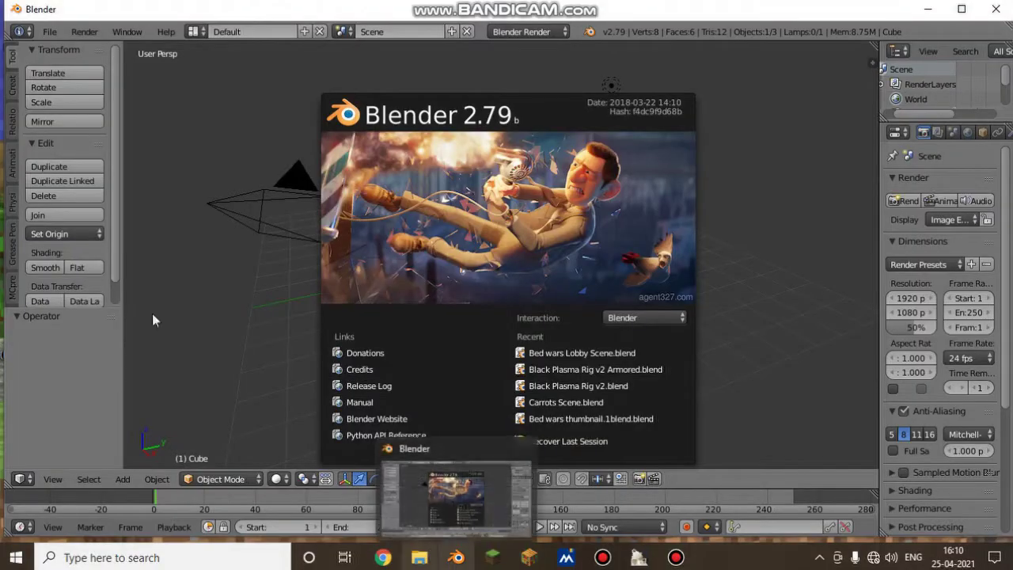
click(17, 257)
click(14, 249)
click(12, 201)
click(15, 177)
drag(439, 13, 444, 0)
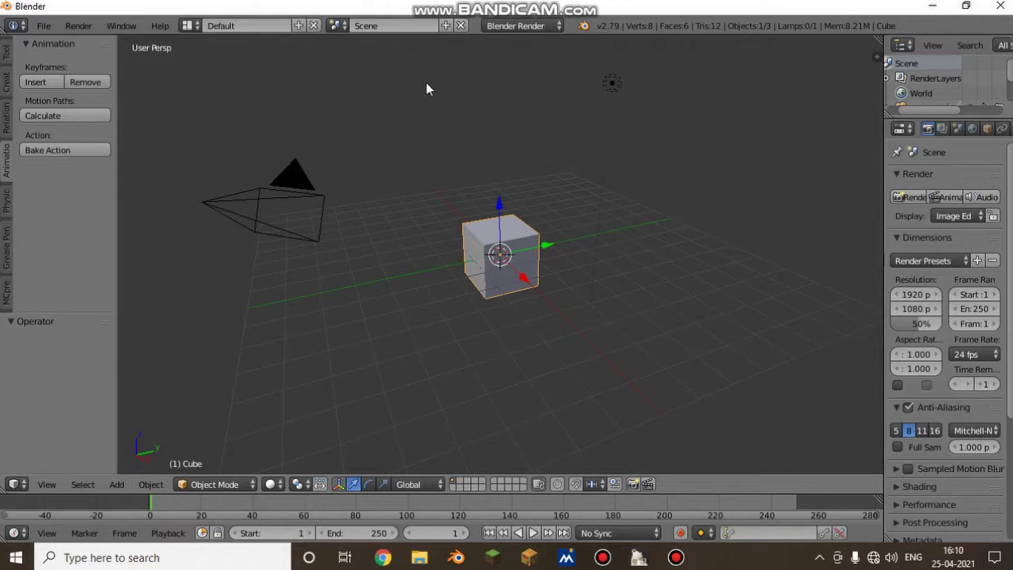
click(43, 25)
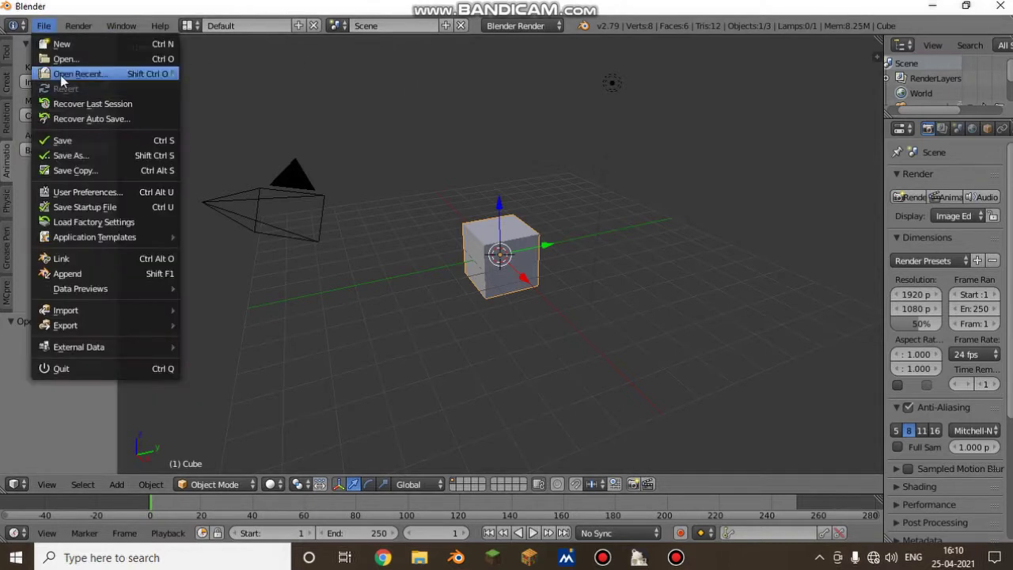
mouse_move(95, 79)
click(224, 104)
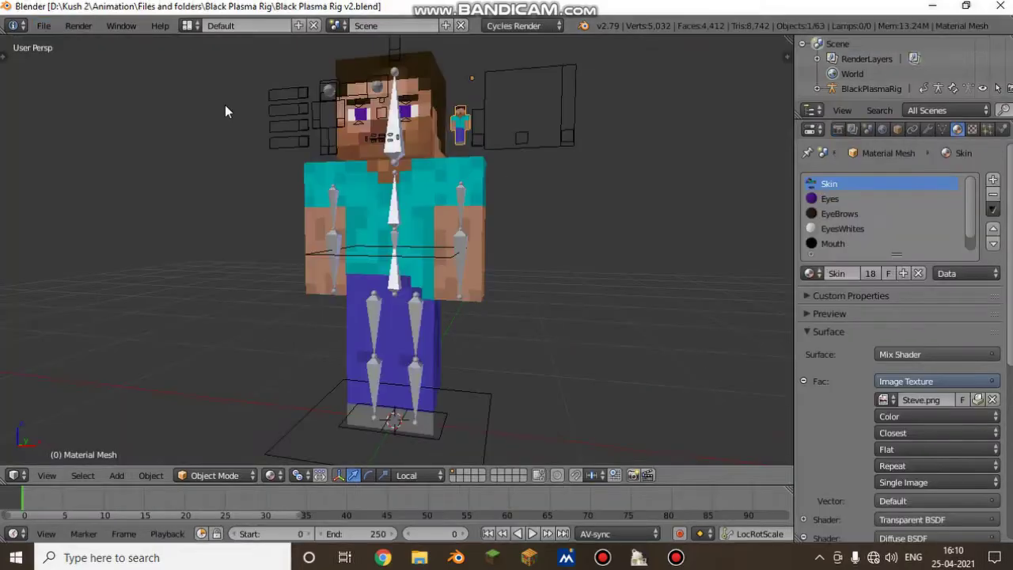
Step: Add a cube mesh to the scene and move it out in front of the character
middle_drag(395, 162, 401, 159)
key(shift+a)
click(438, 171)
middle_drag(438, 171, 244, 232)
drag(443, 356, 204, 255)
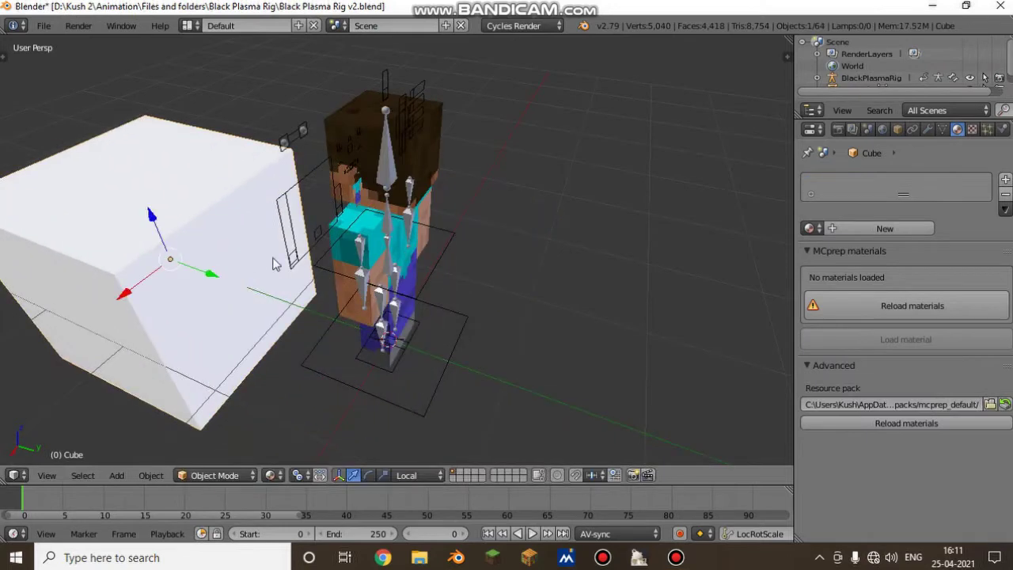
Step: Scale the cube down slightly and reposition it closer to the front of the character
key(s)
click(286, 258)
drag(128, 290, 201, 262)
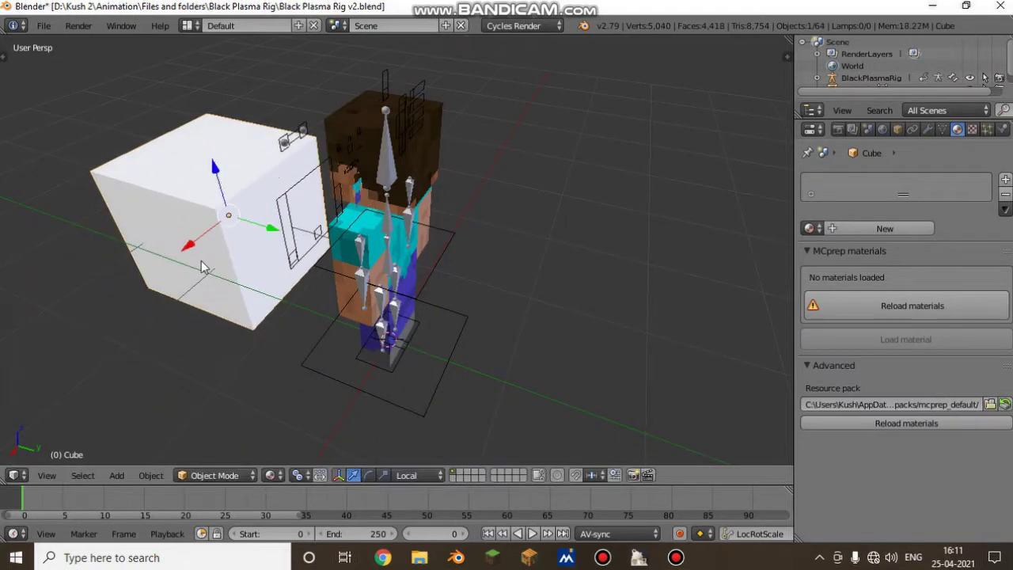
key(shift+f)
key(a)
key(w)
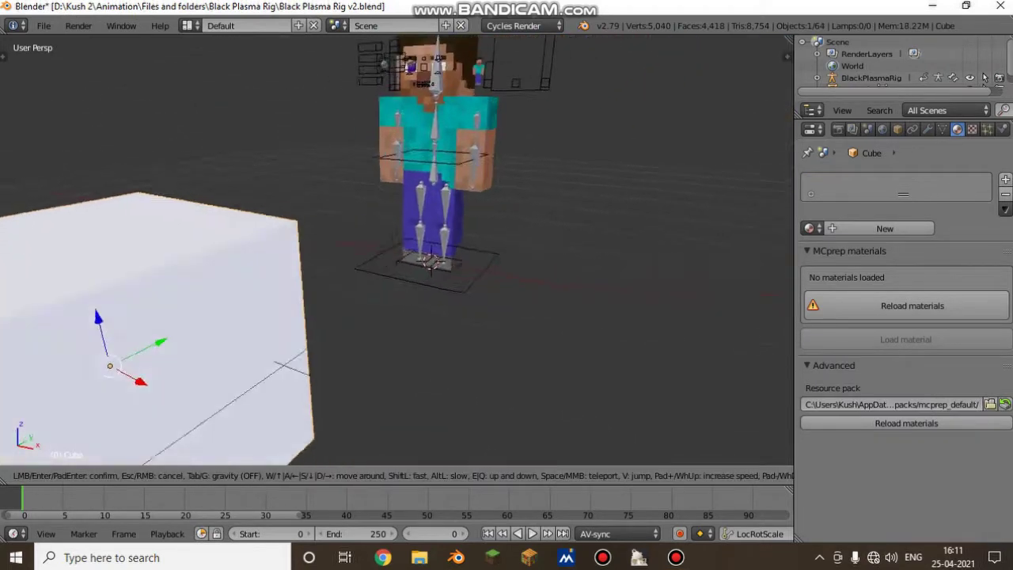
click(317, 261)
middle_drag(316, 261, 172, 275)
drag(123, 274, 318, 249)
Step: Adjust the cube's distance in front of the character and raise it along its vertical axis
key(shift+f)
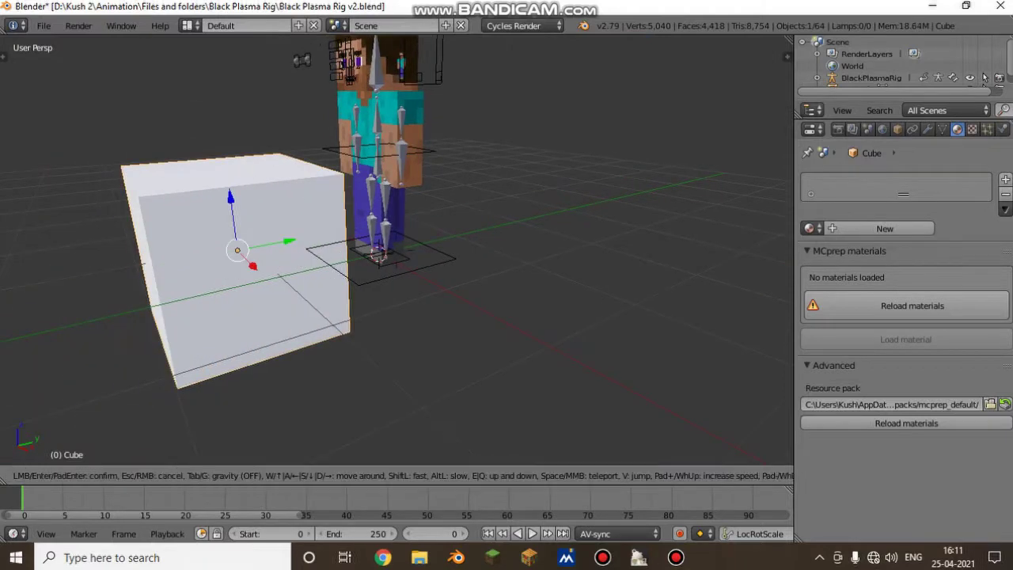
key(a)
key(e)
key(s)
click(372, 269)
drag(374, 288, 429, 299)
key(shift+f)
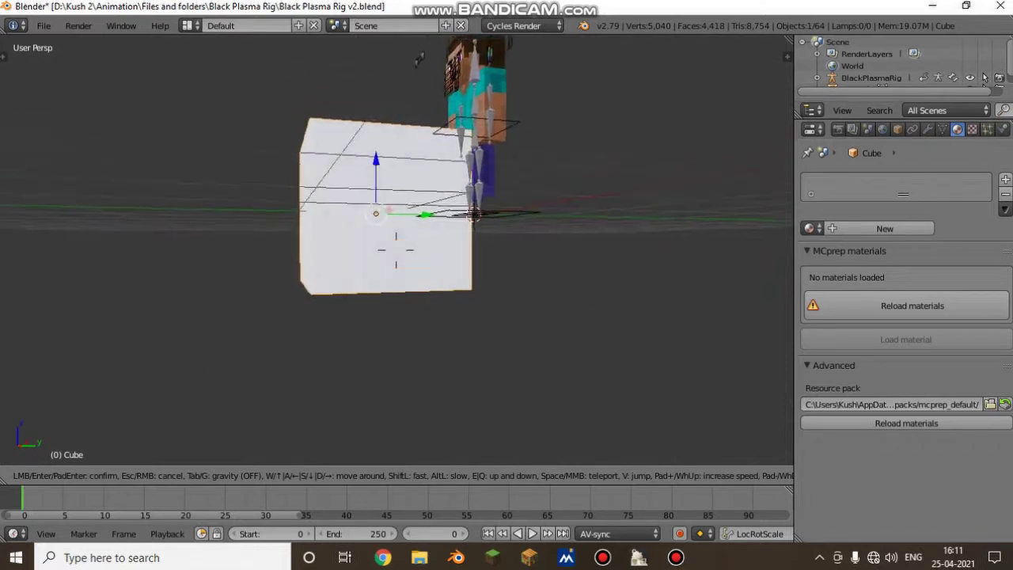
click(408, 336)
drag(438, 290, 412, 291)
drag(368, 236, 368, 176)
middle_drag(435, 131, 388, 451)
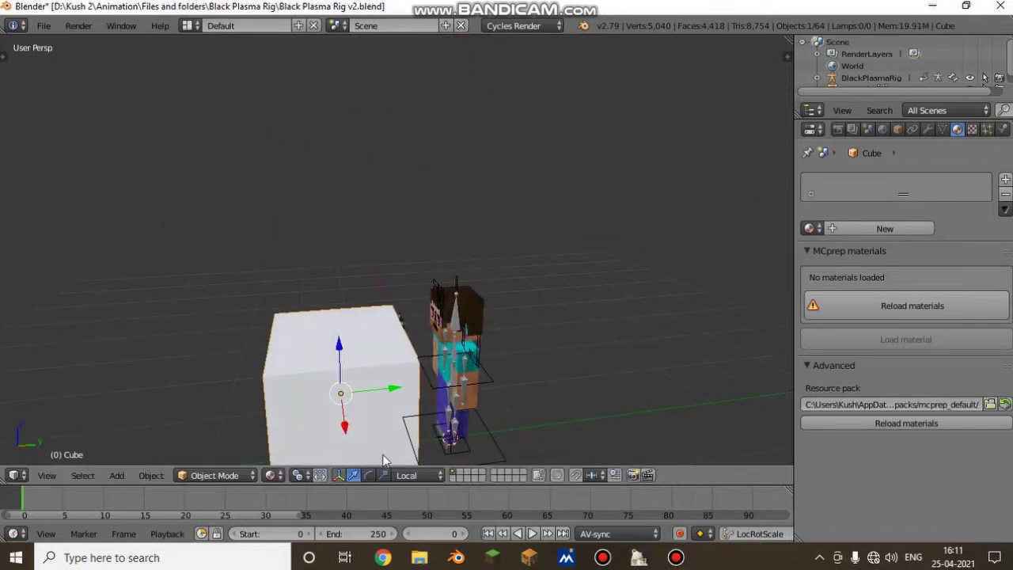
Step: Flatten the cube along the Z axis into a low block and lower it slightly along Z
key(s)
key(z)
click(352, 380)
key(g)
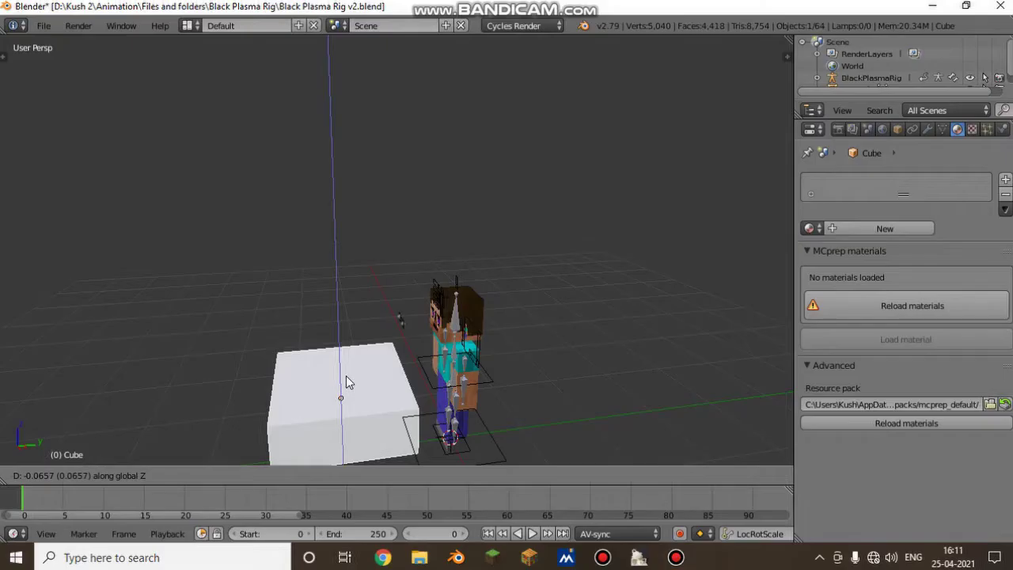
click(349, 382)
Step: Select the character's BlackPlasmaRig armature and switch it to Pose Mode
key(shift+f)
key(w)
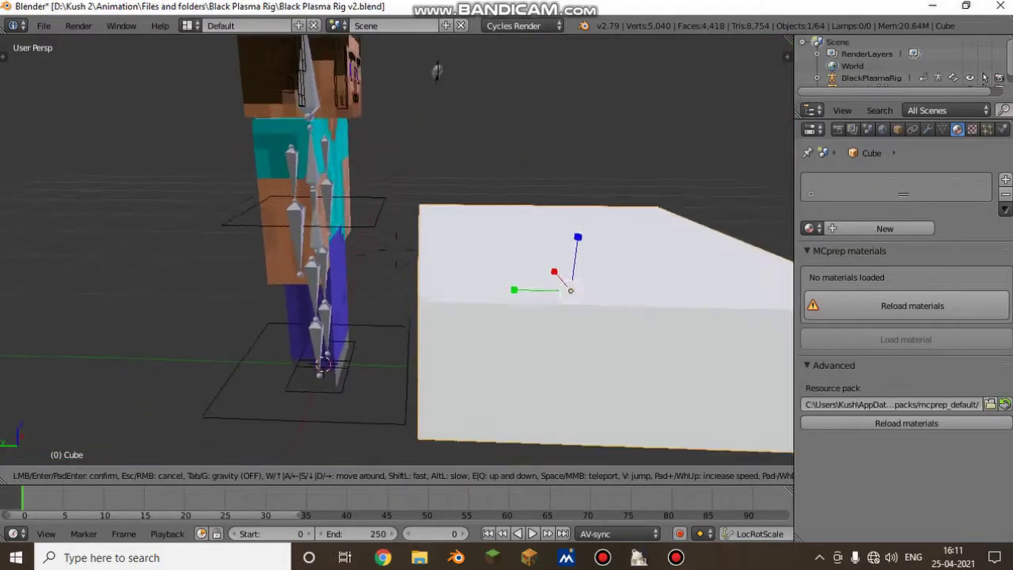
click(396, 256)
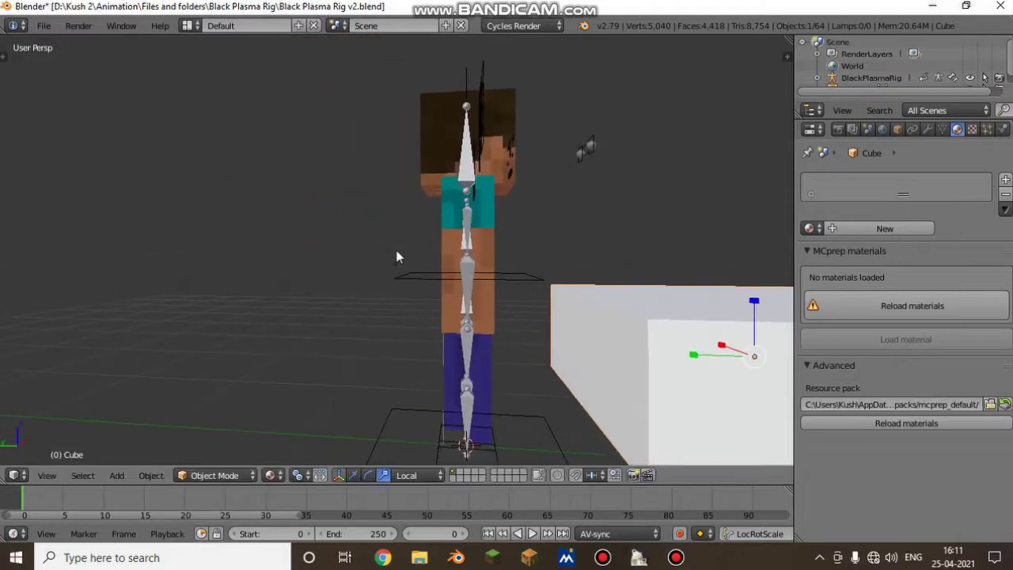
right_click(471, 252)
key(ctrl+Tab)
Step: Select all of the rig's bones and insert a LocRotScale keyframe for them at frame 0
key(shift+f)
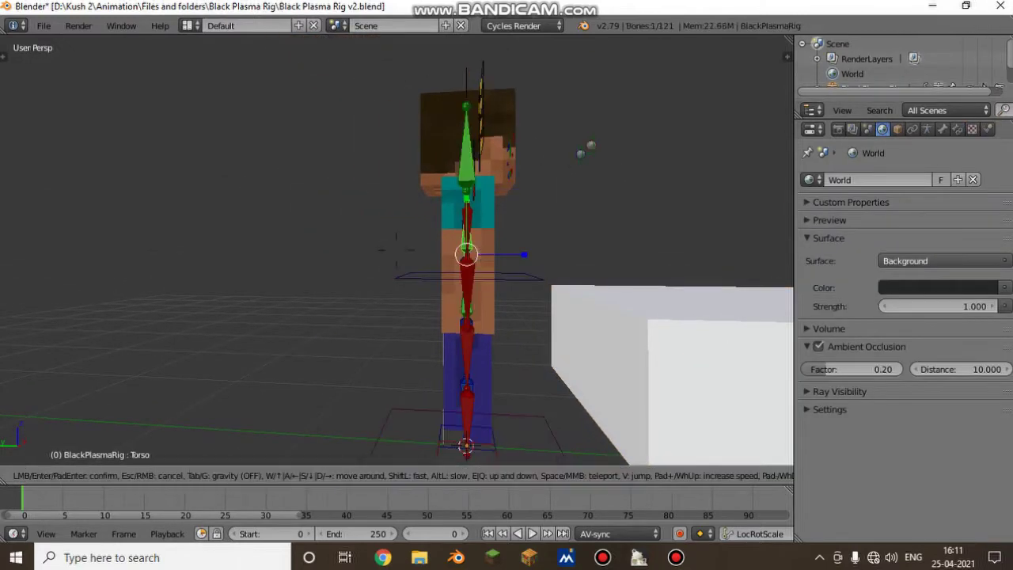
key(d)
key(w)
key(s)
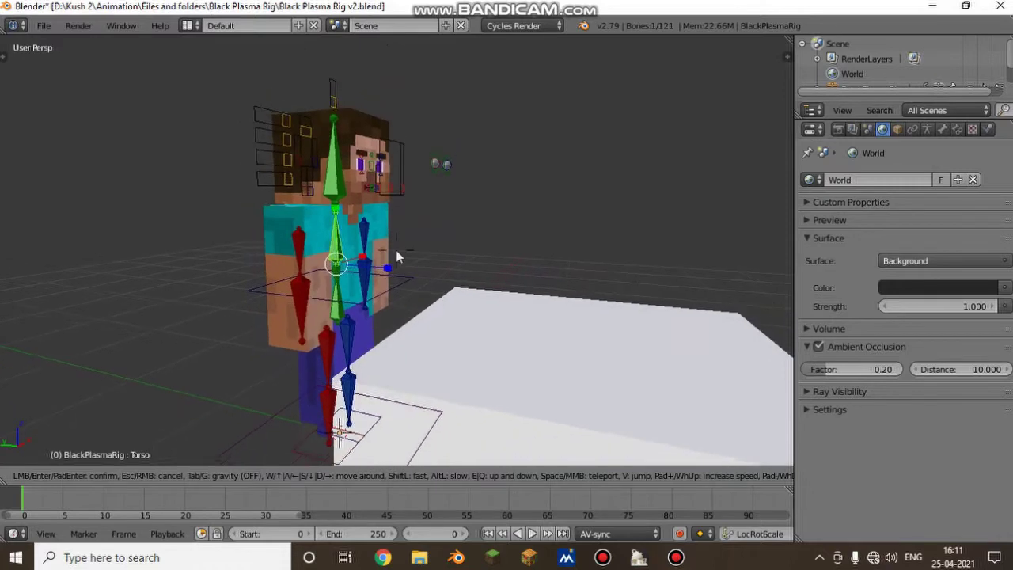
click(396, 255)
key(a)
key(a)
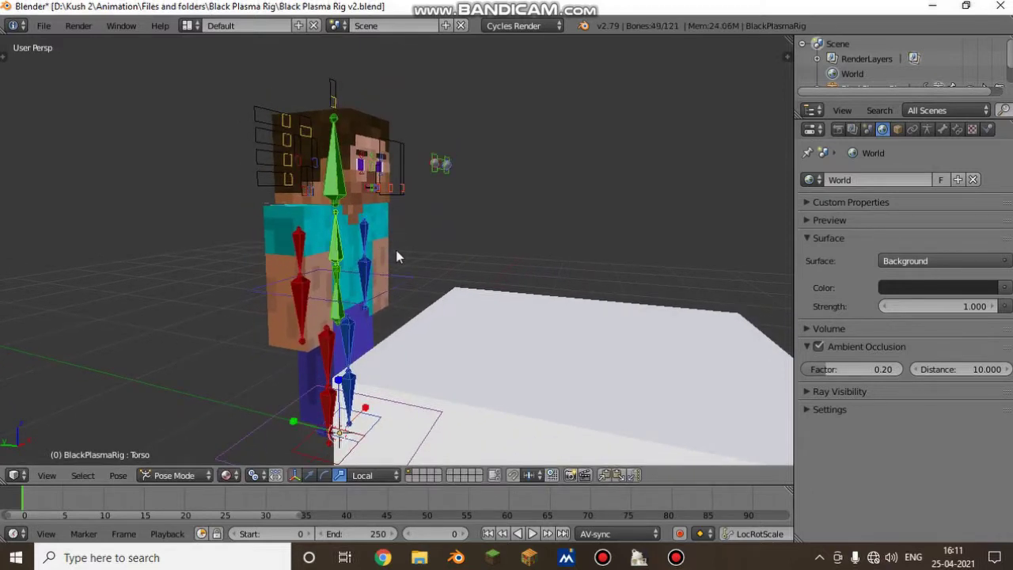
key(i)
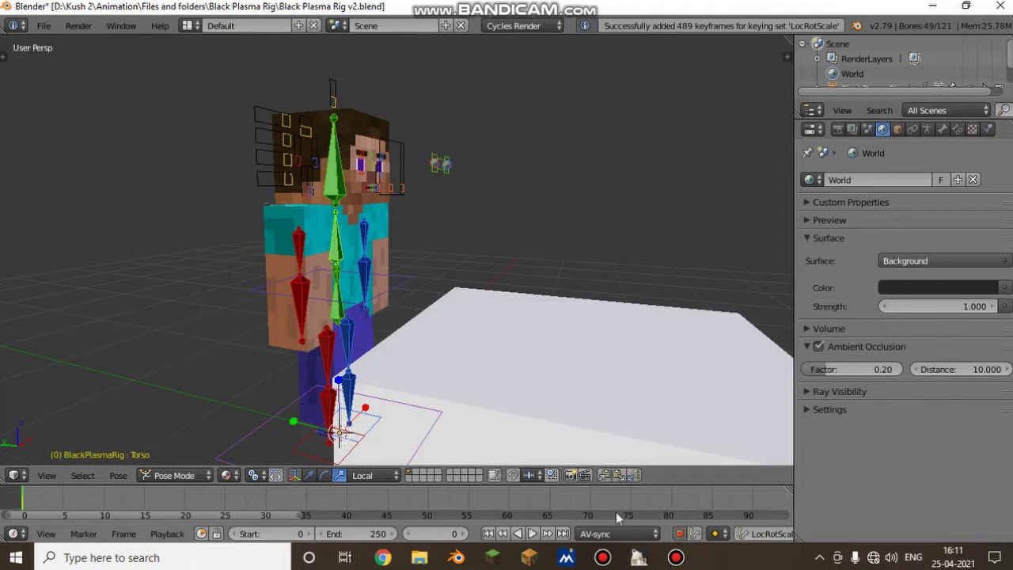
Step: Rotate the right and left lower arm bones so that both elbows bend forward
right_click(299, 255)
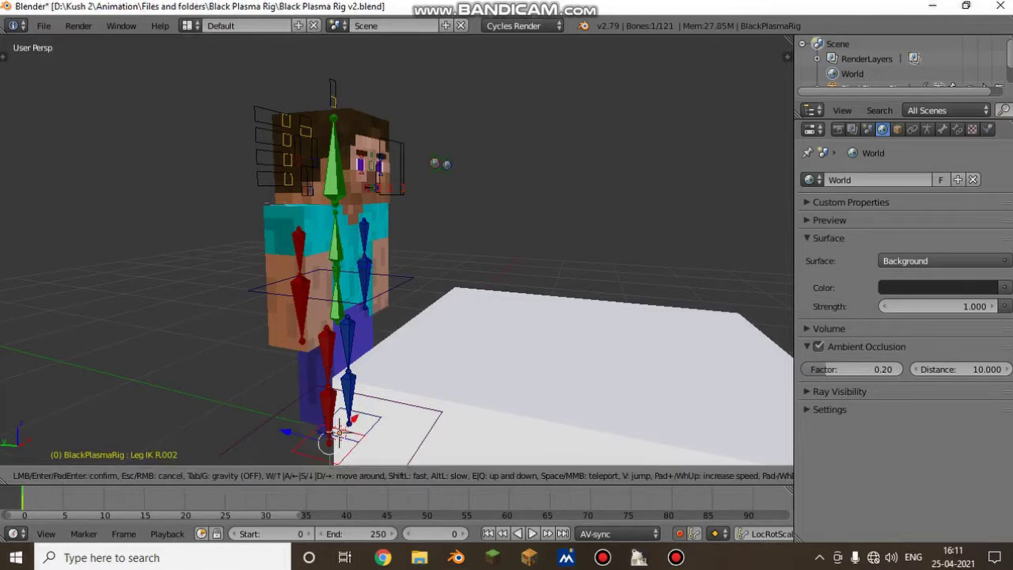
key(shift+f)
click(397, 249)
drag(348, 319, 315, 172)
right_click(345, 339)
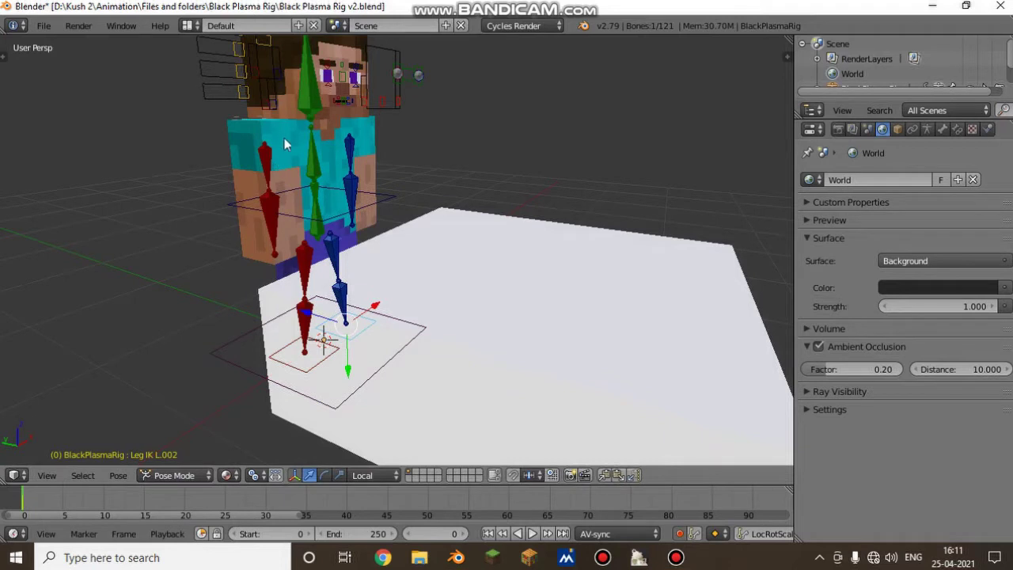
key(r)
right_click(282, 226)
right_click(282, 227)
key(r)
click(310, 216)
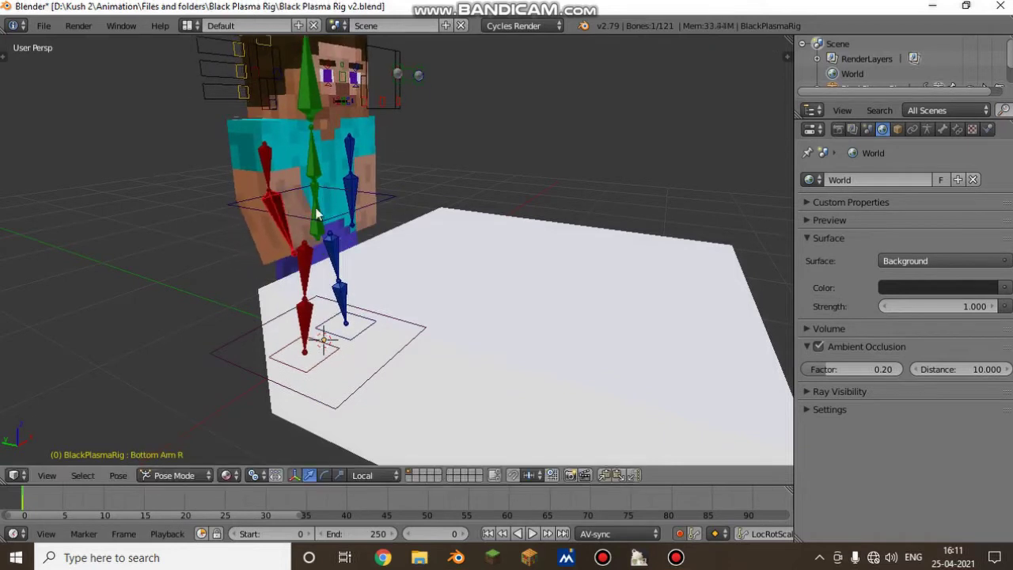
key(r)
click(375, 188)
Step: Move the character's body control slightly down along the Z axis so the knees bend
right_click(314, 227)
key(g)
key(z)
click(314, 235)
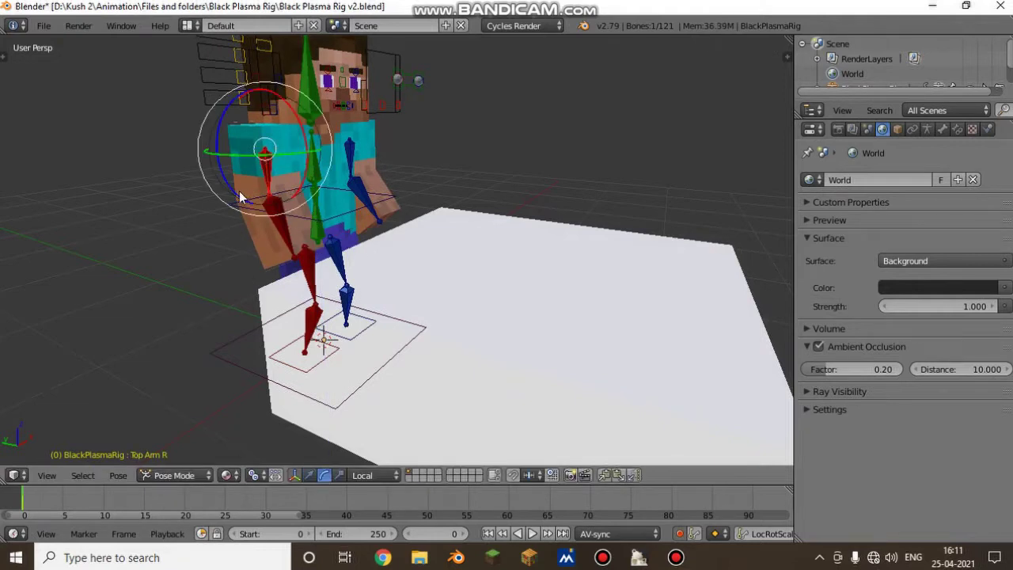
Step: Rotate the right upper arm bone backward and the left upper arm bone by about -21 degrees
key(r)
click(231, 192)
right_click(357, 154)
drag(314, 181, 332, 190)
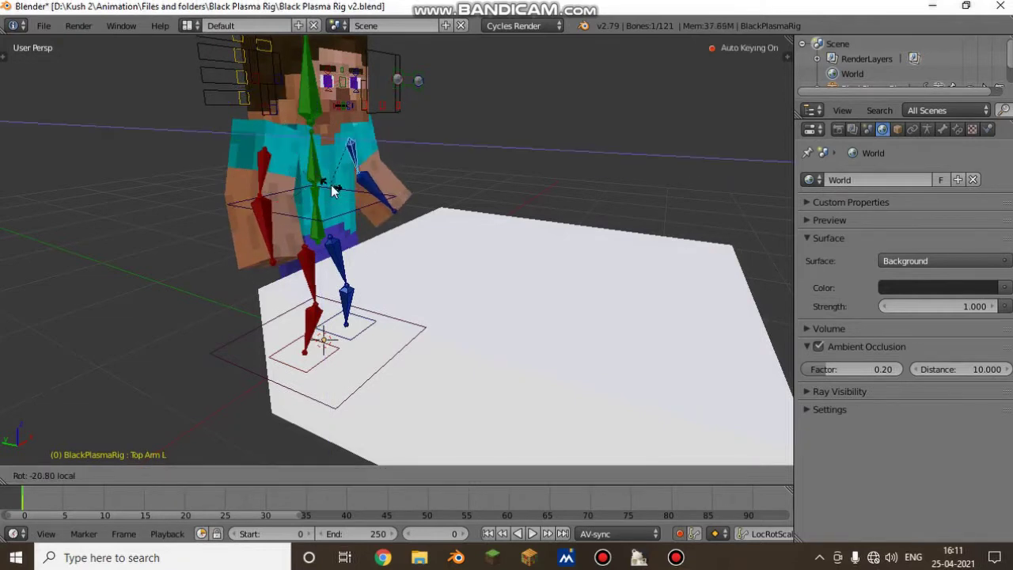
click(331, 187)
key(shift+f)
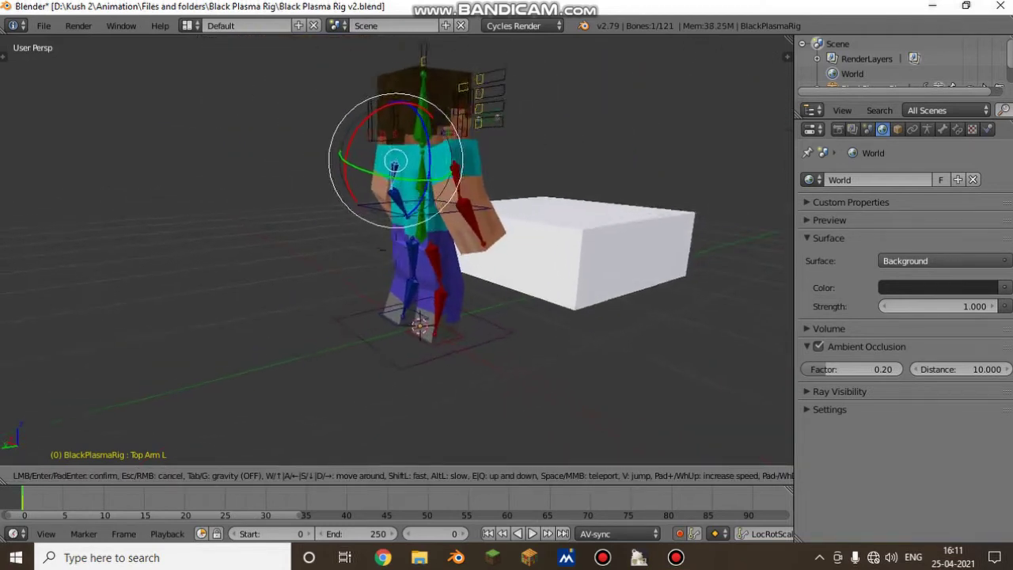
key(d)
key(s)
key(w)
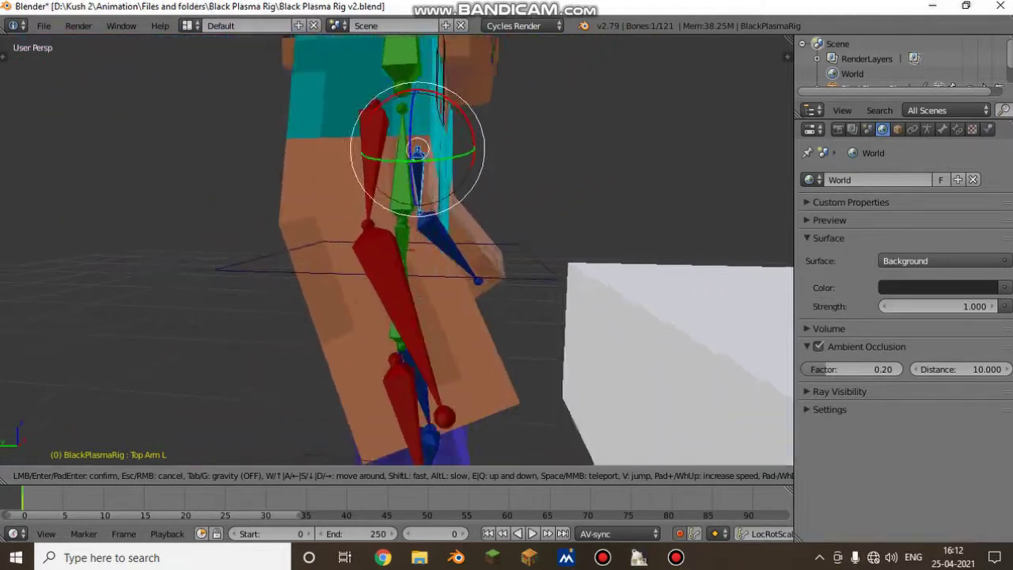
click(395, 250)
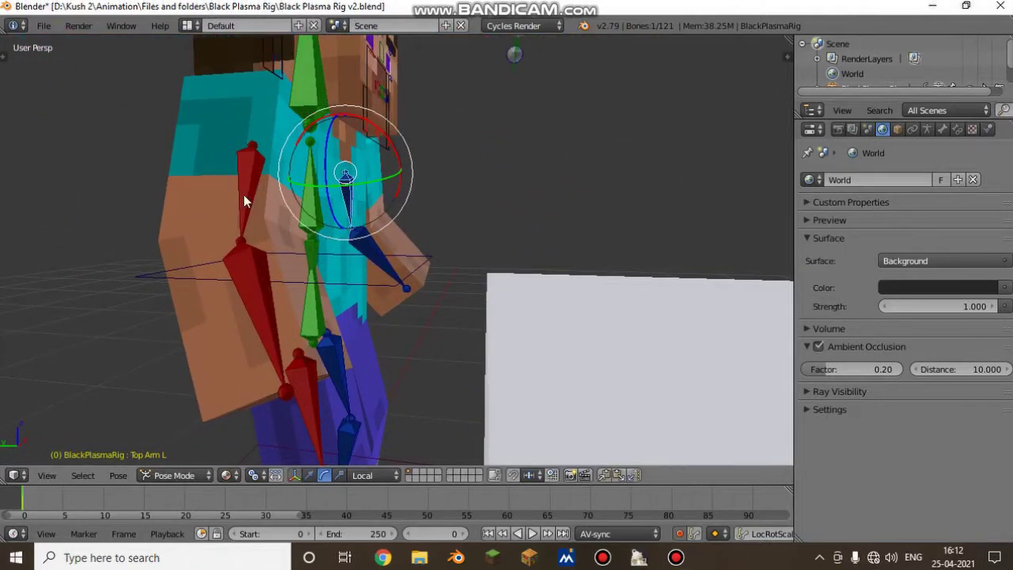
right_click(252, 230)
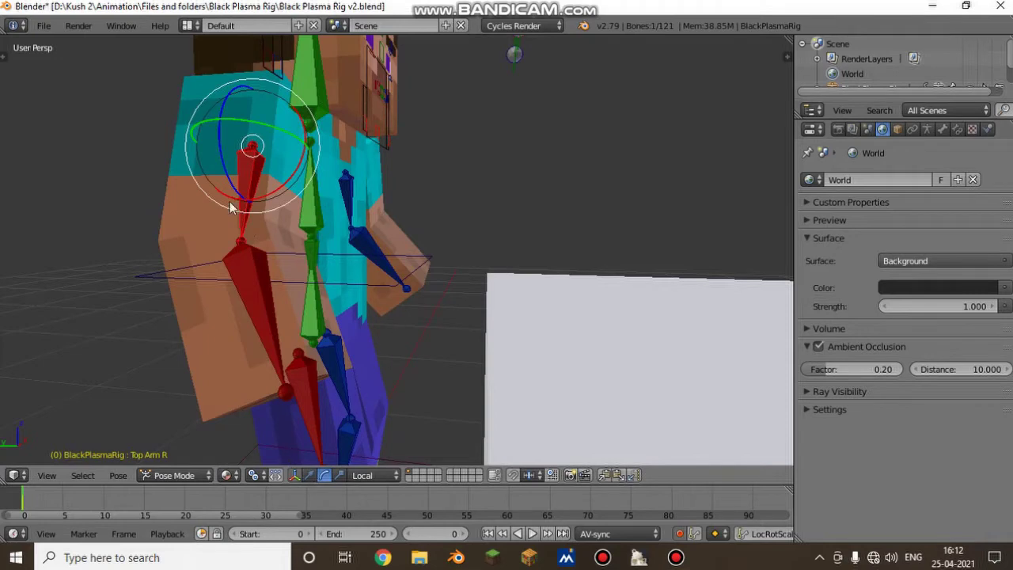
Step: Start appending from Minecraft_Item_Rig.blend in the Cycles_Minecraft_Rig BSS Edit V6.5 folder and open its Object list
click(43, 26)
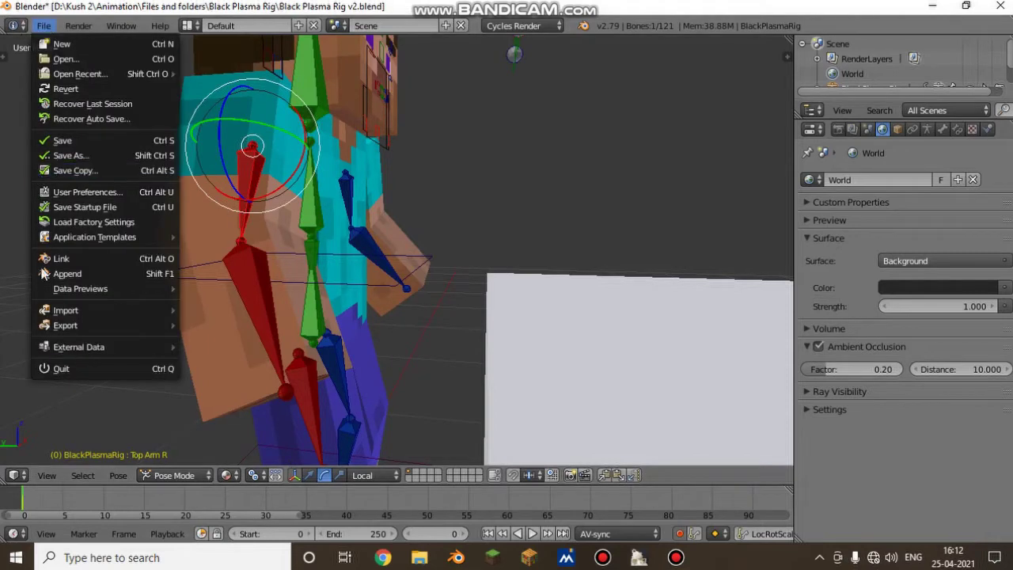
click(49, 271)
click(246, 104)
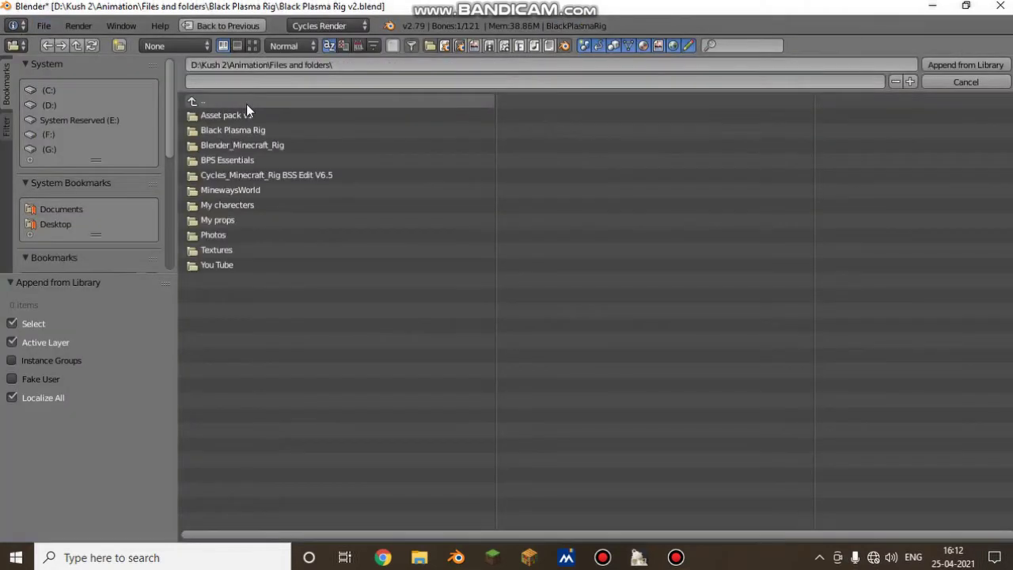
click(261, 175)
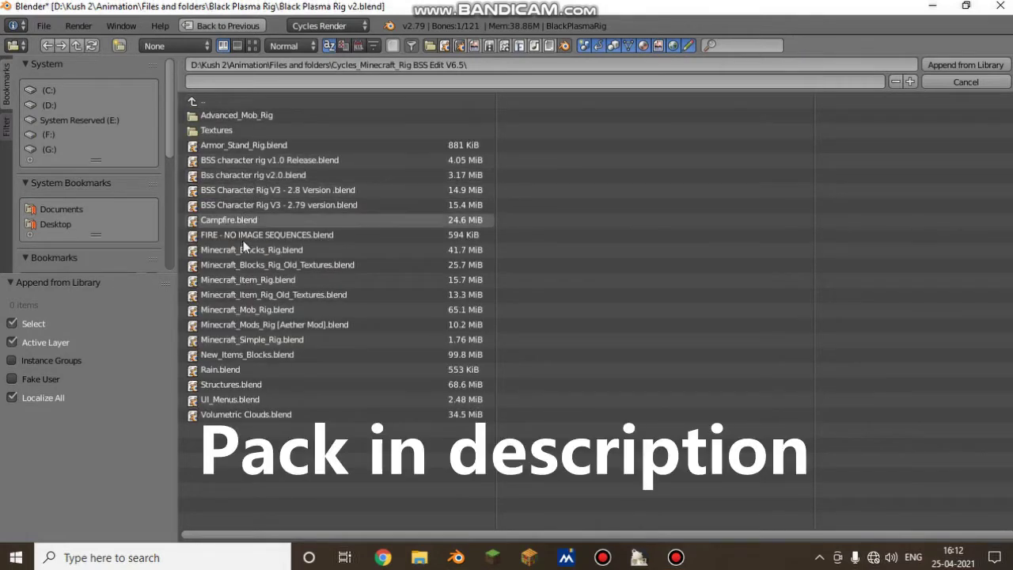
click(248, 279)
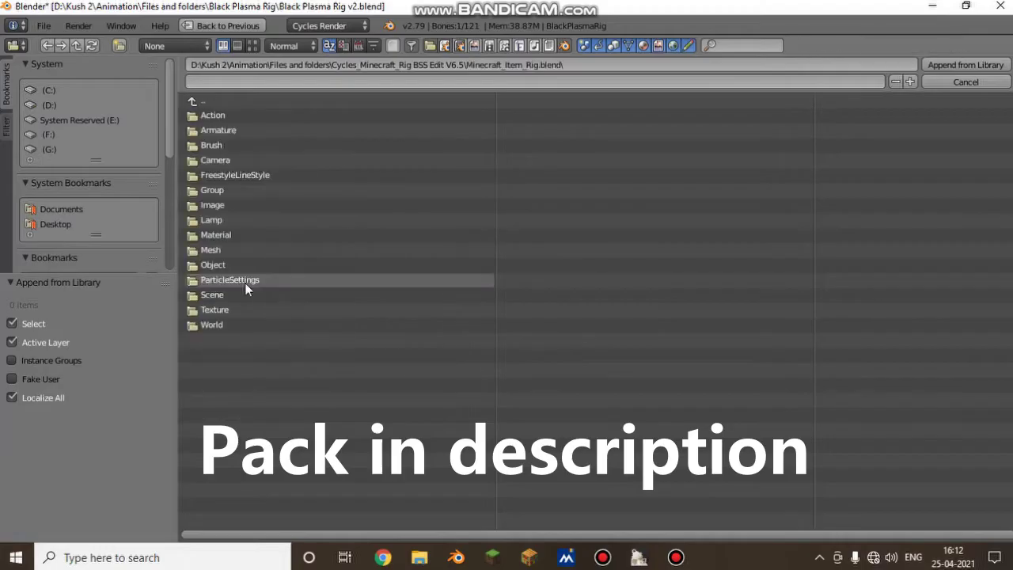
click(213, 264)
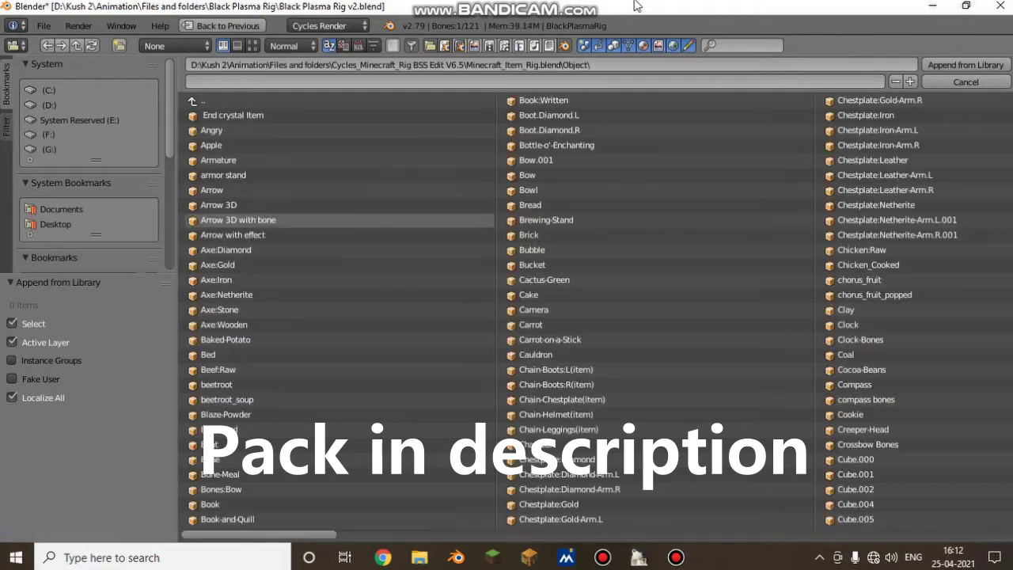
Step: Filter the object list by "sword" and append the Sword: Netherite object to the scene
text(sw)
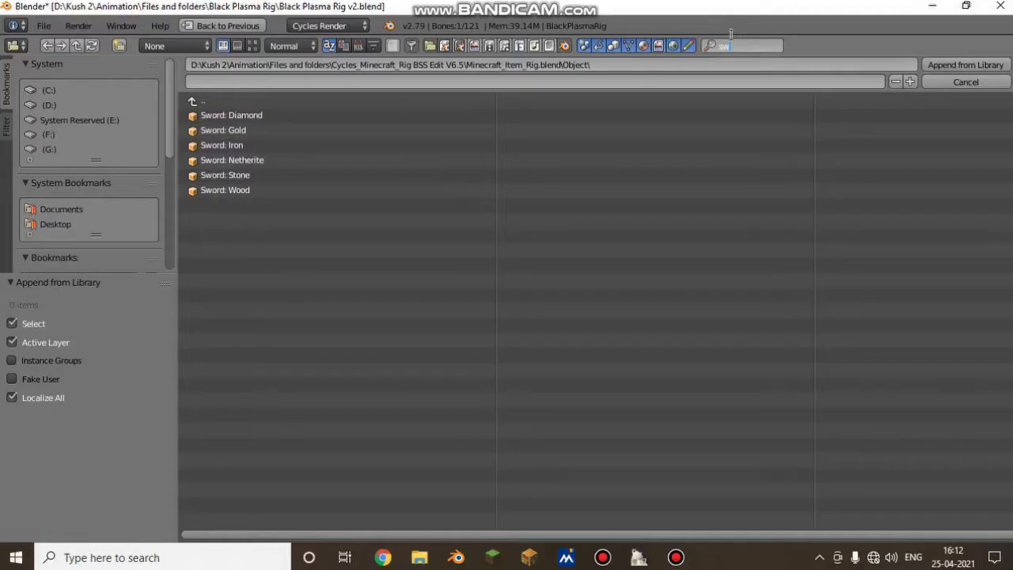
text(ord)
key(Return)
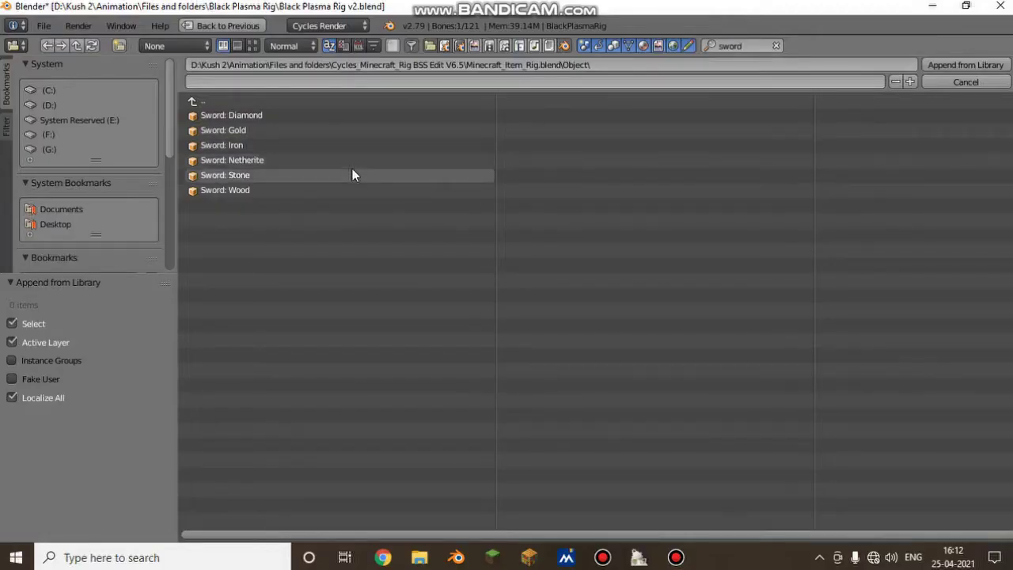
click(337, 162)
double_click(337, 162)
key(shift+f)
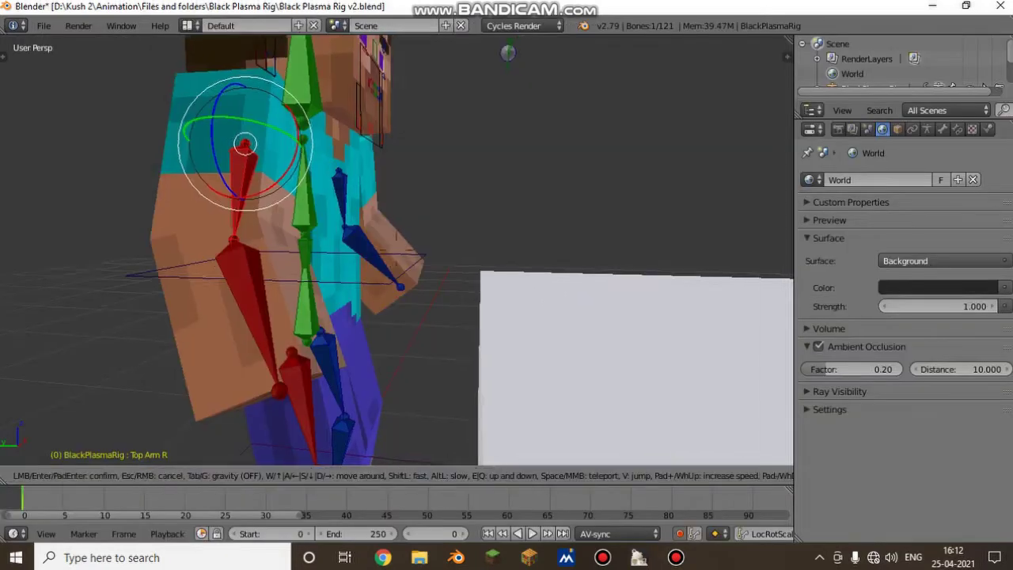
key(w)
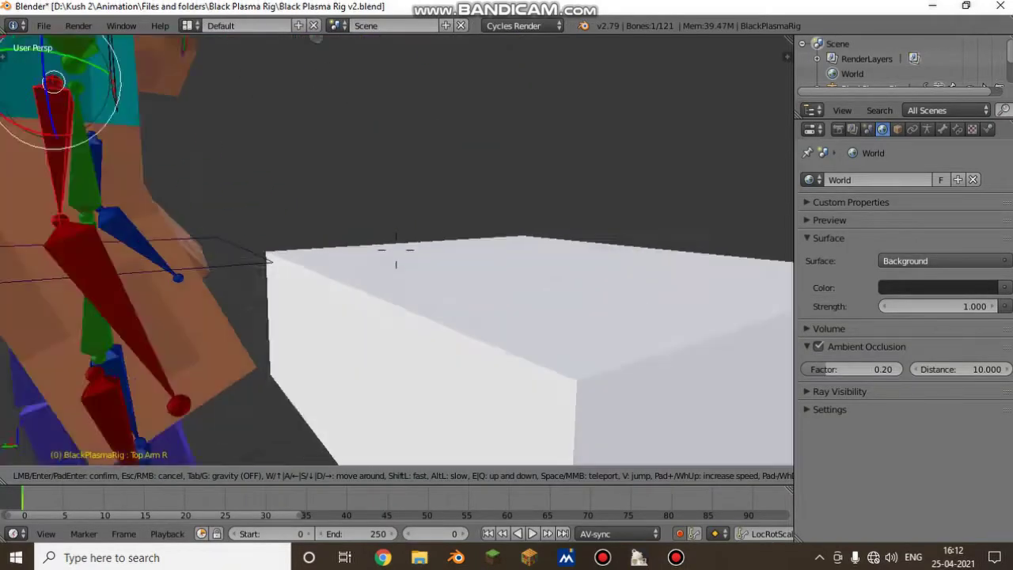
Step: Select the appended netherite sword and snap it to the 3D cursor
key(s)
key(w)
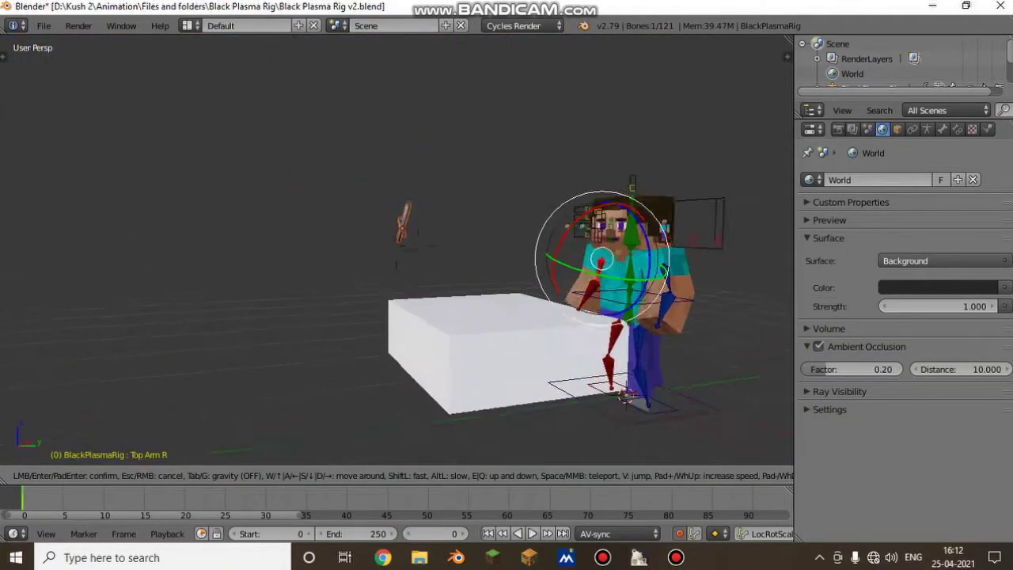
click(397, 251)
right_click(411, 273)
key(shift+f)
key(s)
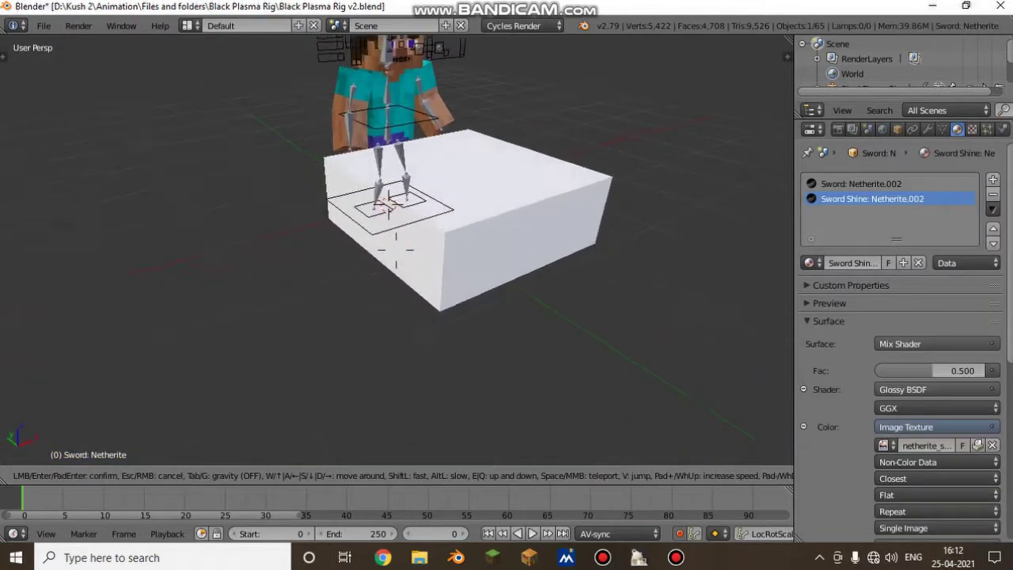
click(397, 246)
key(shift+s)
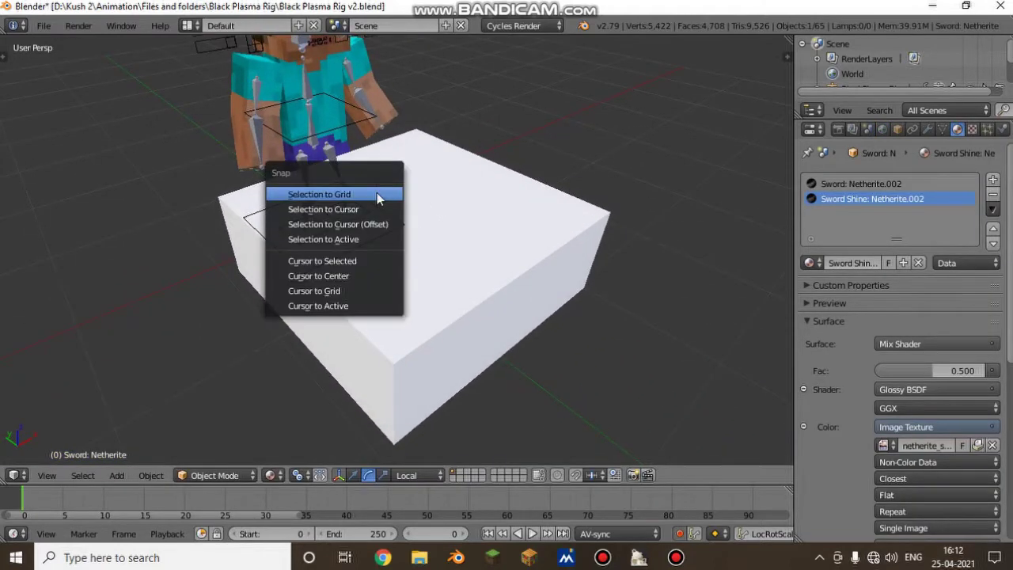
click(385, 207)
Step: Place the netherite sword over the top of the white block and rotate it around its local Z axis
drag(410, 288, 375, 284)
drag(411, 223, 435, 257)
click(434, 257)
key(r)
key(z)
key(z)
click(396, 204)
Step: Rotate the sword around its local X and Y axes so that it lies flat on the block
key(r)
key(x)
key(x)
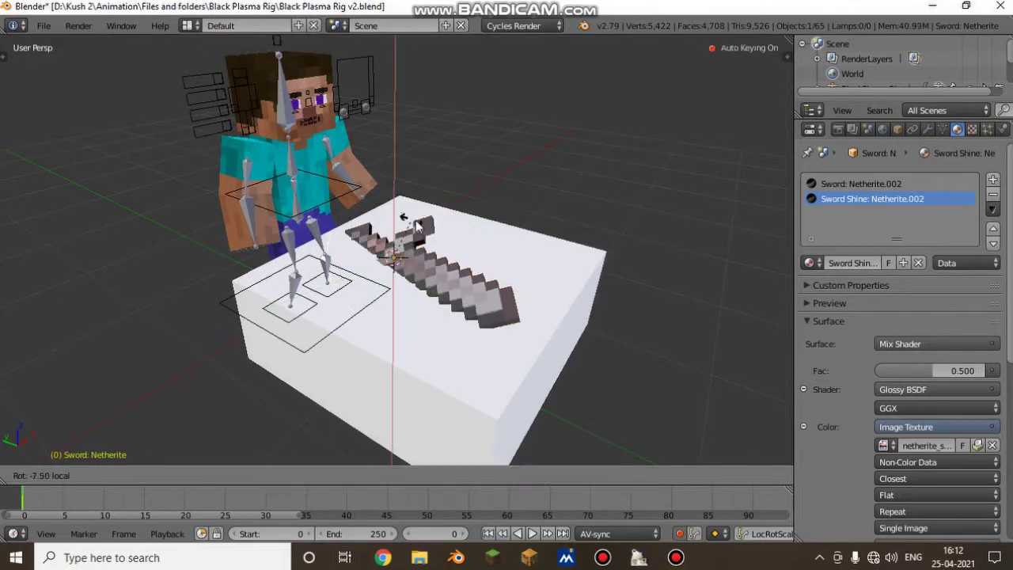
click(427, 226)
key(r)
key(y)
key(y)
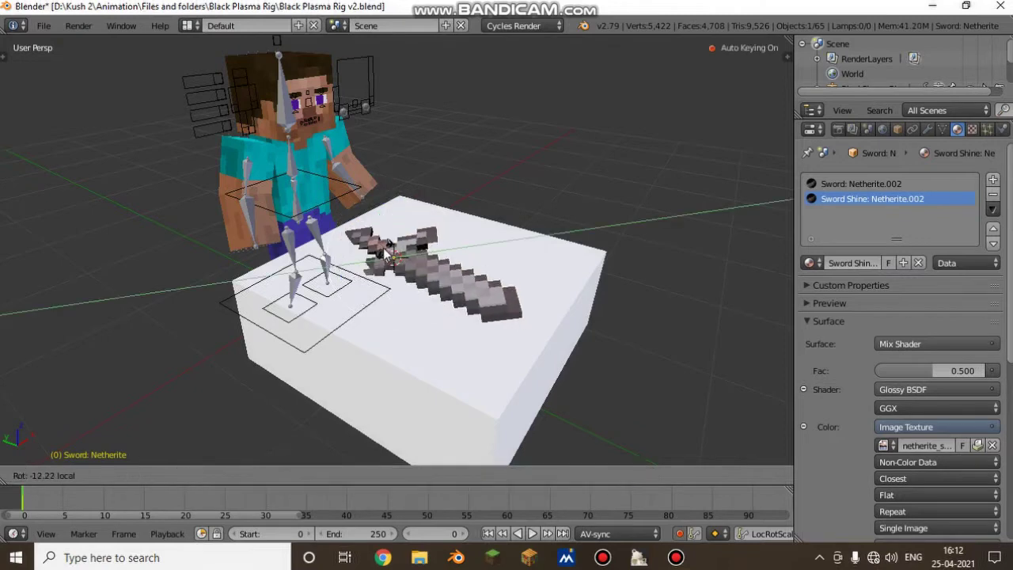
click(405, 263)
key(r)
key(x)
key(x)
click(423, 230)
Step: Raise the sword slightly along the global Z axis and move it toward the character until its handle overhangs the block's edge
key(g)
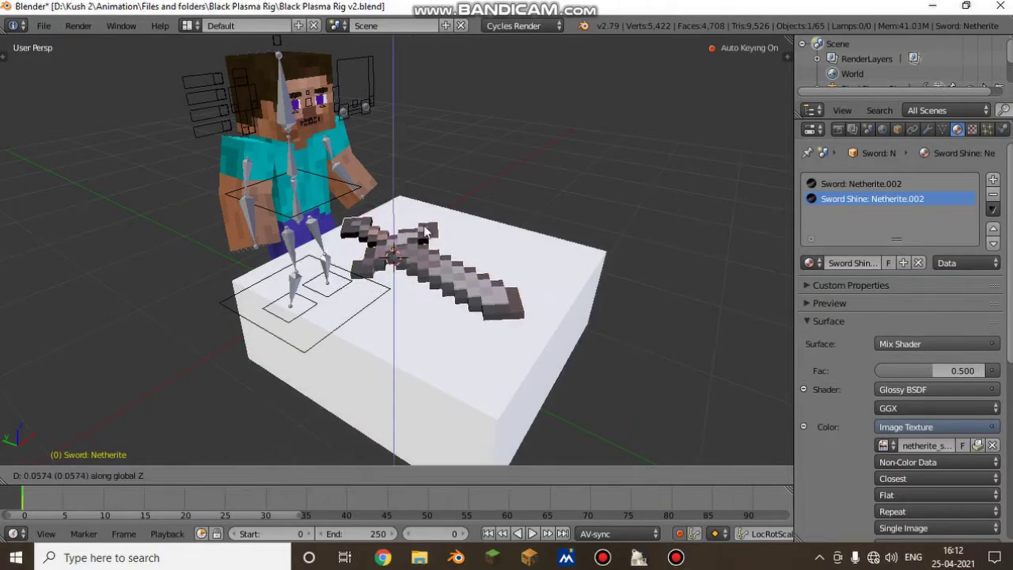
click(424, 226)
key(shift+f)
key(a)
key(w)
click(399, 277)
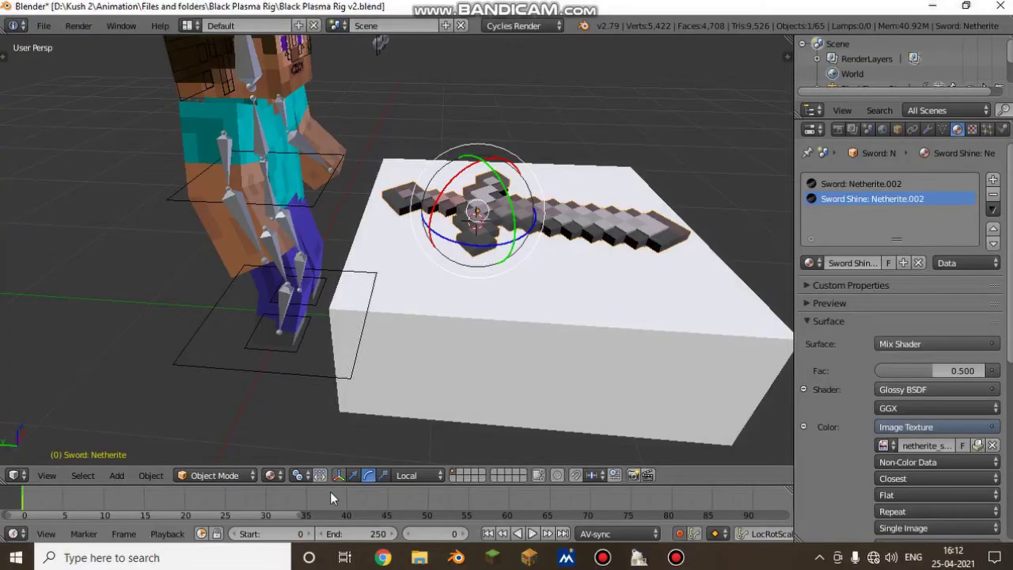
drag(519, 202, 433, 230)
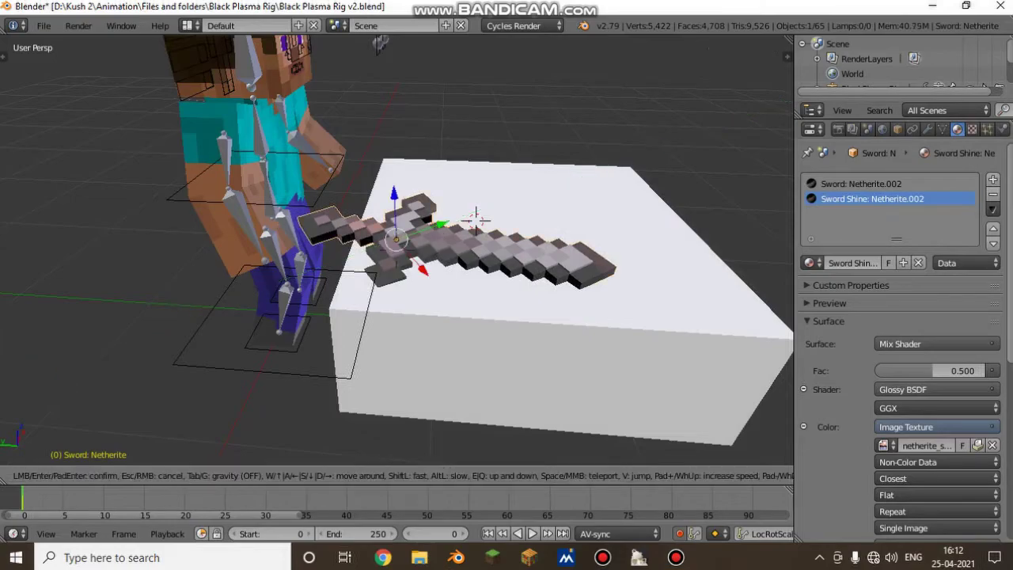
Step: Select the block together with the sword and move both away from the character along the global Y axis
key(shift+f)
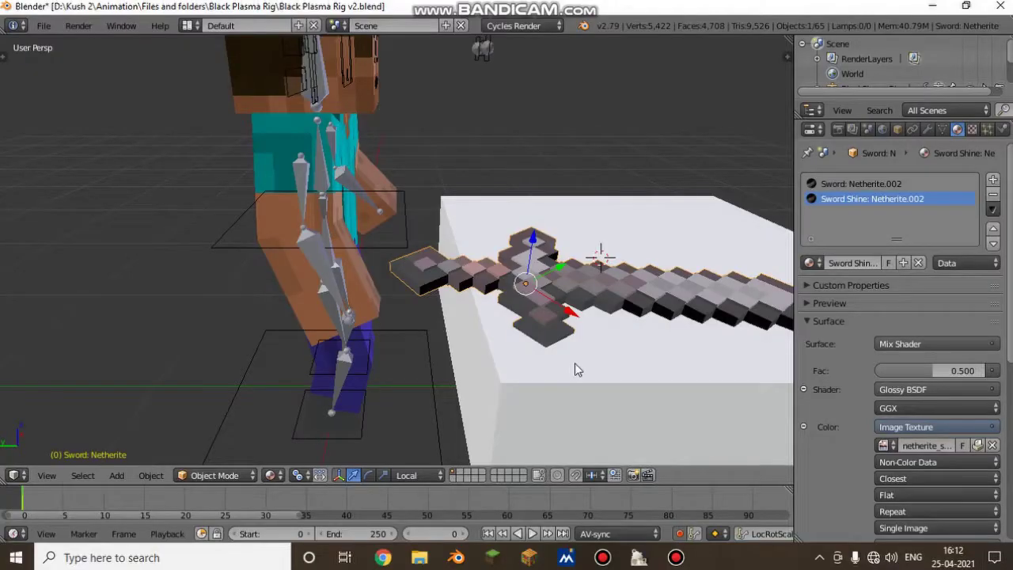
shift+right_click(583, 347)
shift+right_click(602, 297)
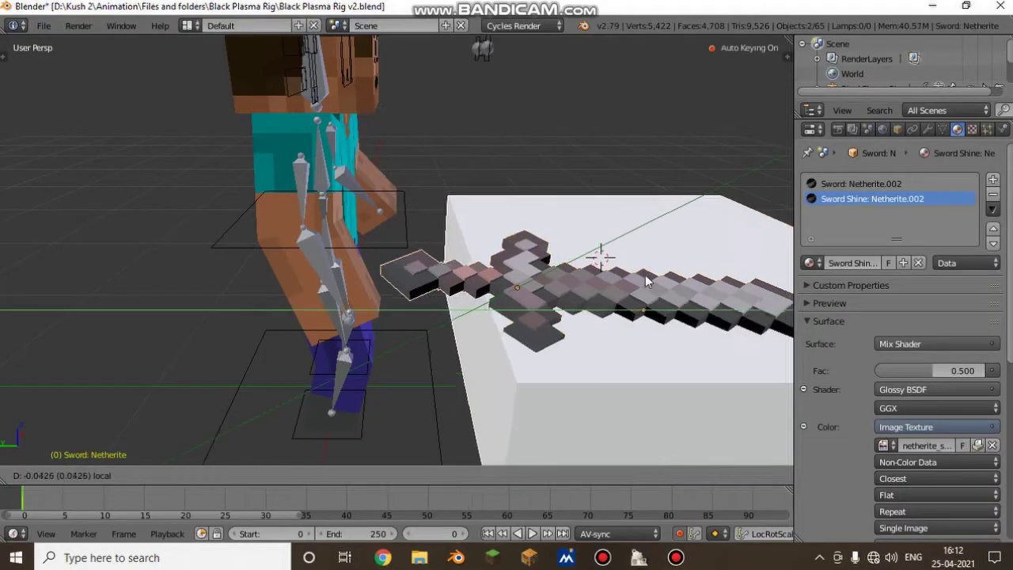
click(419, 474)
click(475, 459)
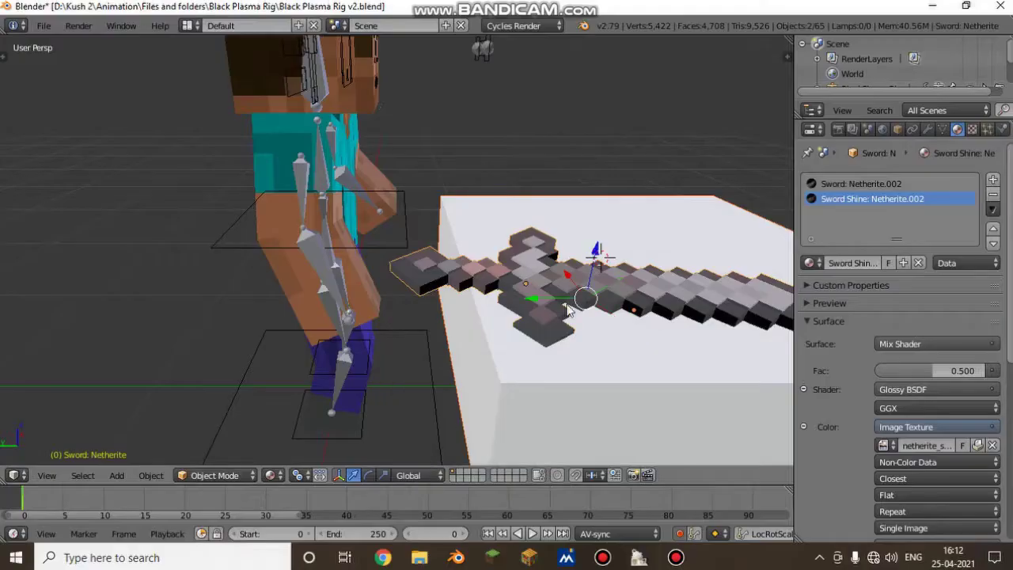
drag(541, 308, 587, 281)
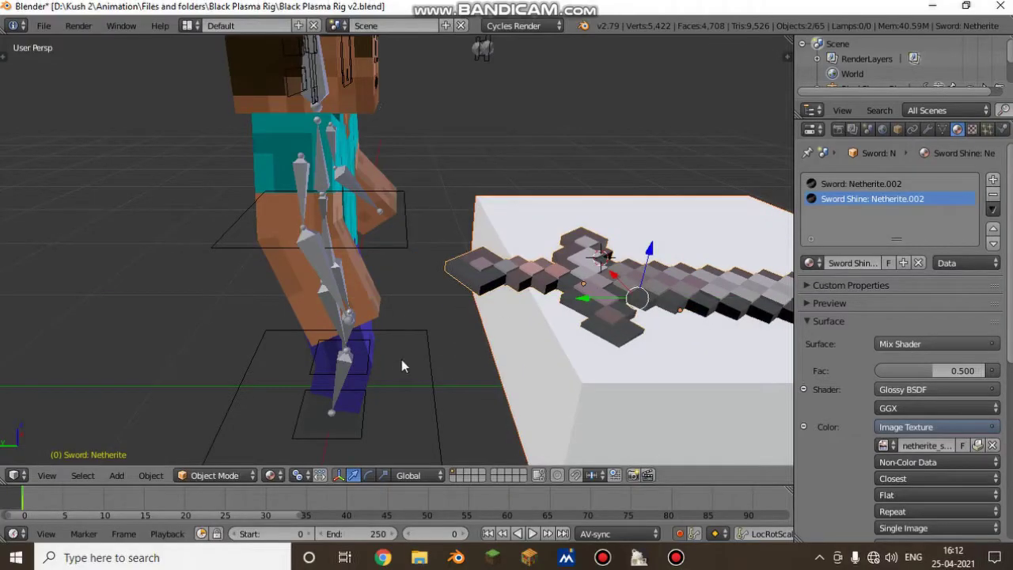
Step: Switch the character rig to Pose Mode with the rotation manipulator and set the current frame to 18
right_click(288, 165)
key(ctrl+Tab)
click(324, 475)
click(440, 532)
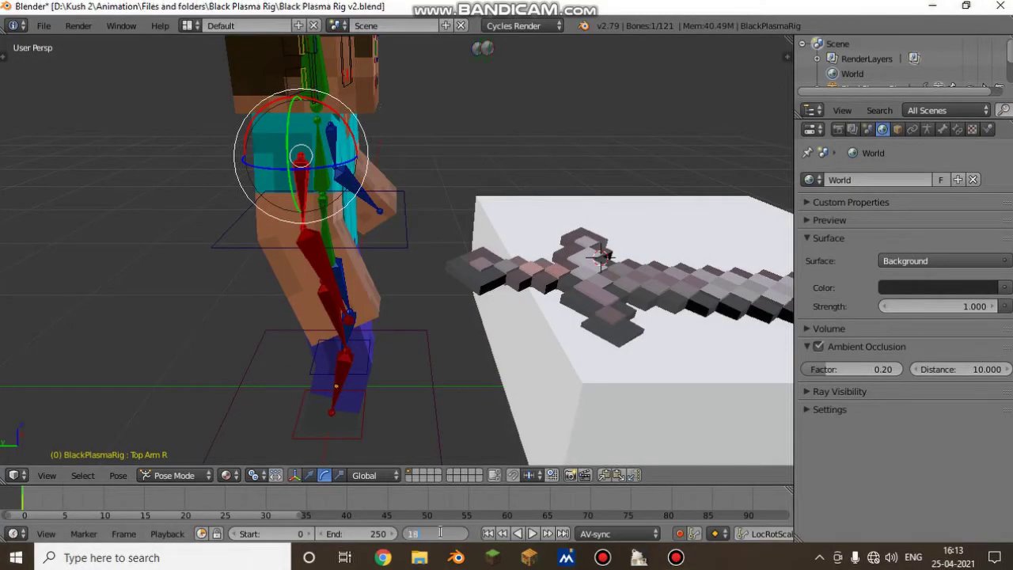
key(Return)
Step: Rotate the Torso bone freely at frame 18 so that the right arm swings toward the sword handle
drag(354, 182, 364, 152)
right_click(327, 165)
key(r)
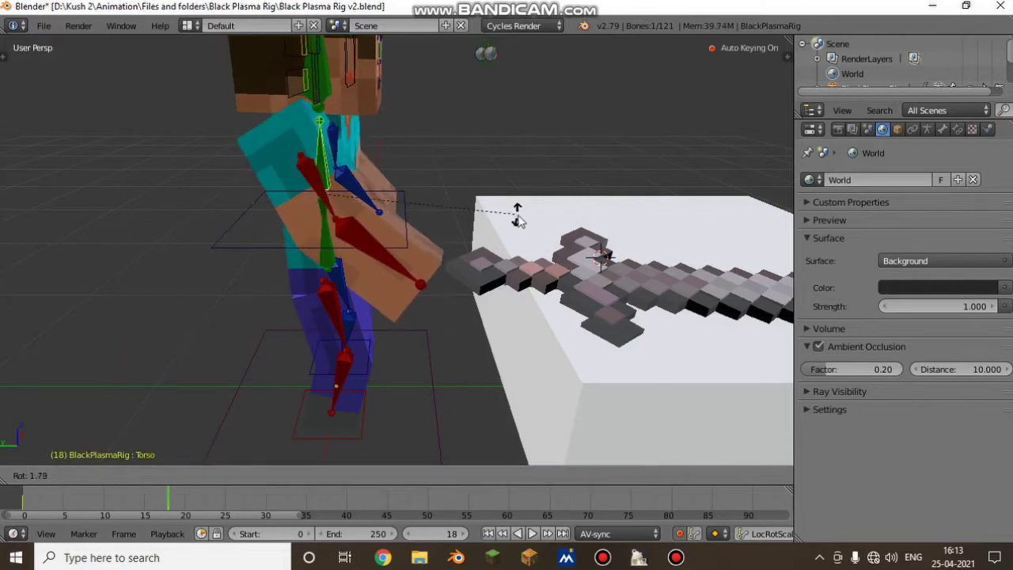
key(r)
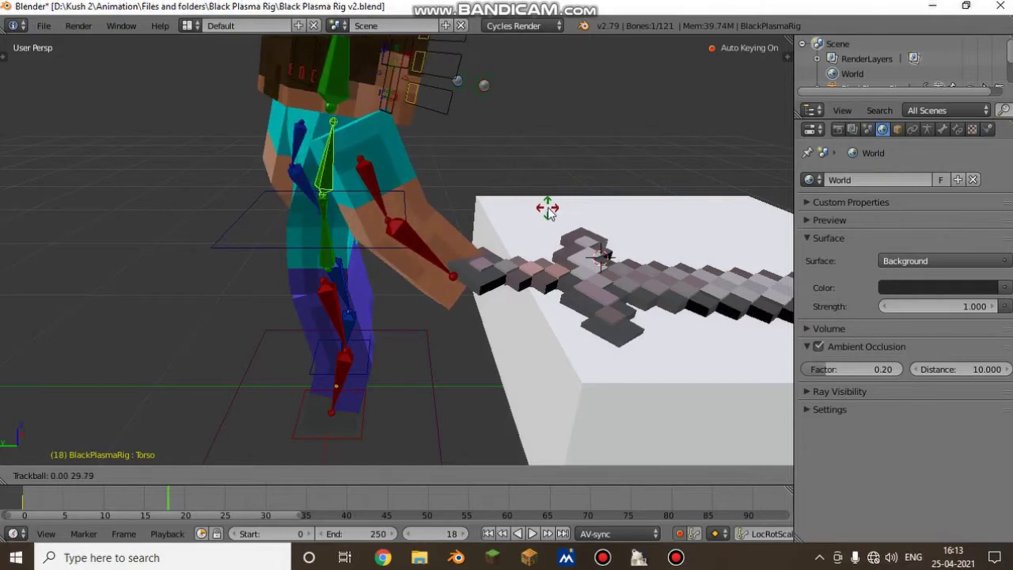
click(538, 205)
Step: Rotate the Top Arm R bone around the X and Y axes to bring the right hand to the sword handle
key(shift+f)
key(d)
key(w)
click(453, 153)
right_click(453, 152)
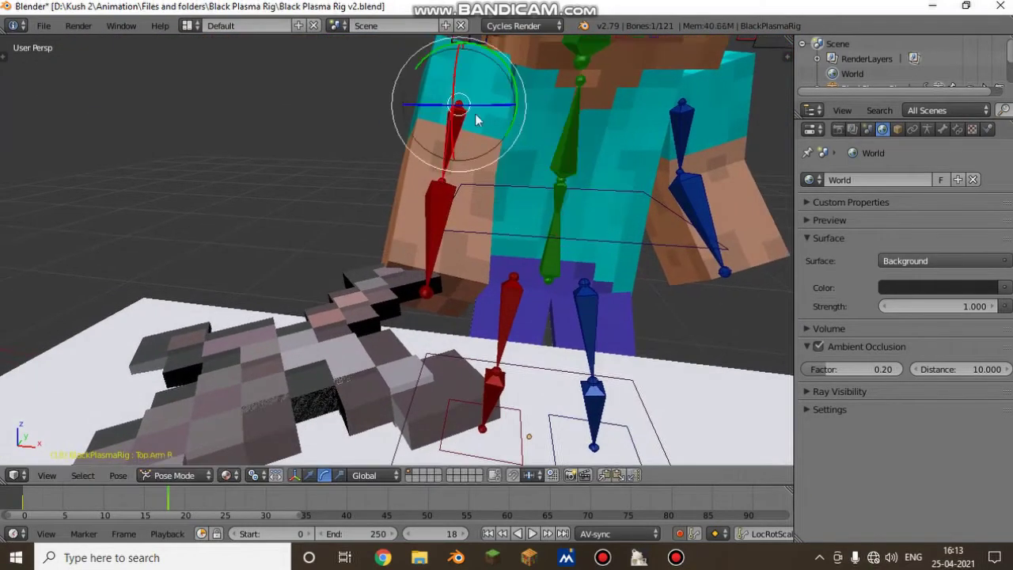
key(r)
key(x)
click(441, 197)
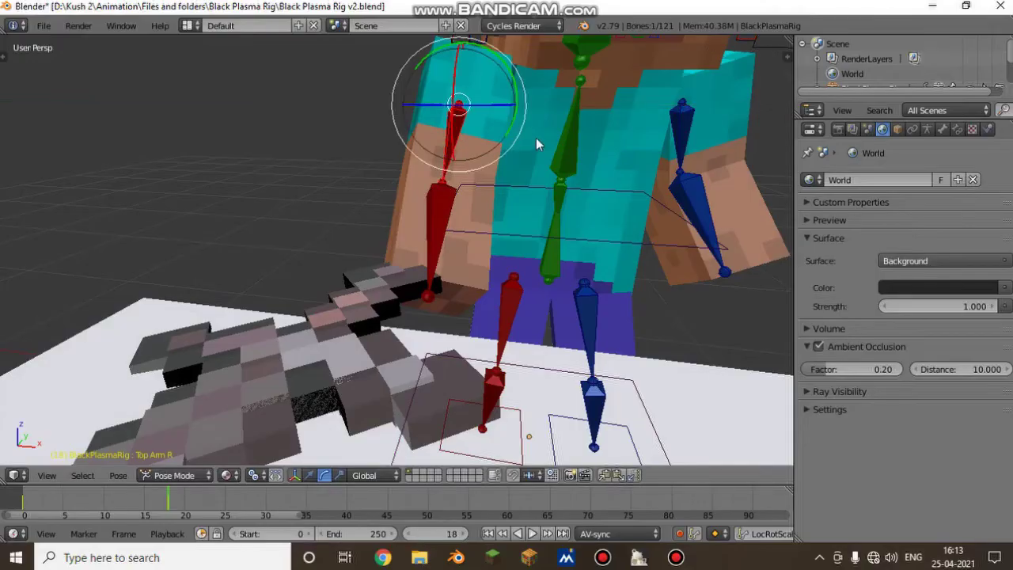
key(r)
key(y)
click(513, 141)
Step: Fine-tune the Top Arm R bone's rotation from the side so that the right hand meets the end of the handle
middle_drag(320, 195, 509, 252)
key(KP_Decimal)
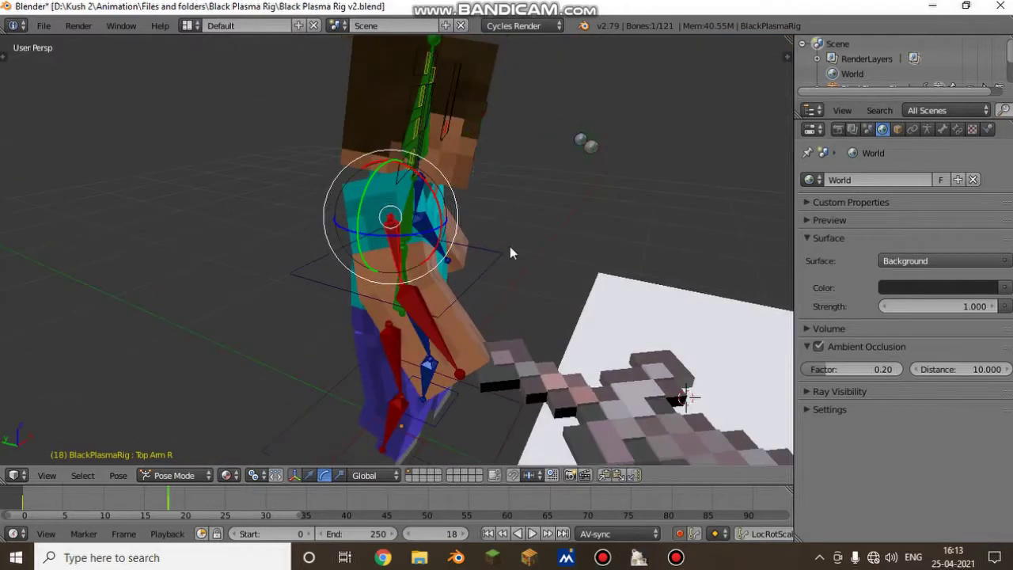
drag(440, 240, 444, 257)
key(shift+f)
key(w)
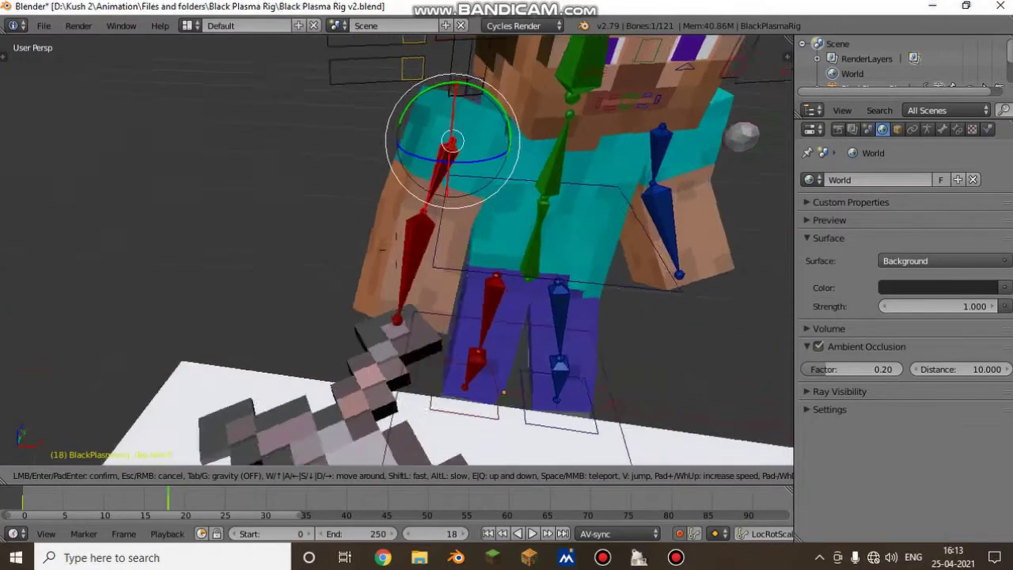
key(s)
click(397, 250)
Step: Select the head bone and turn the character's head toward the sword
right_click(575, 174)
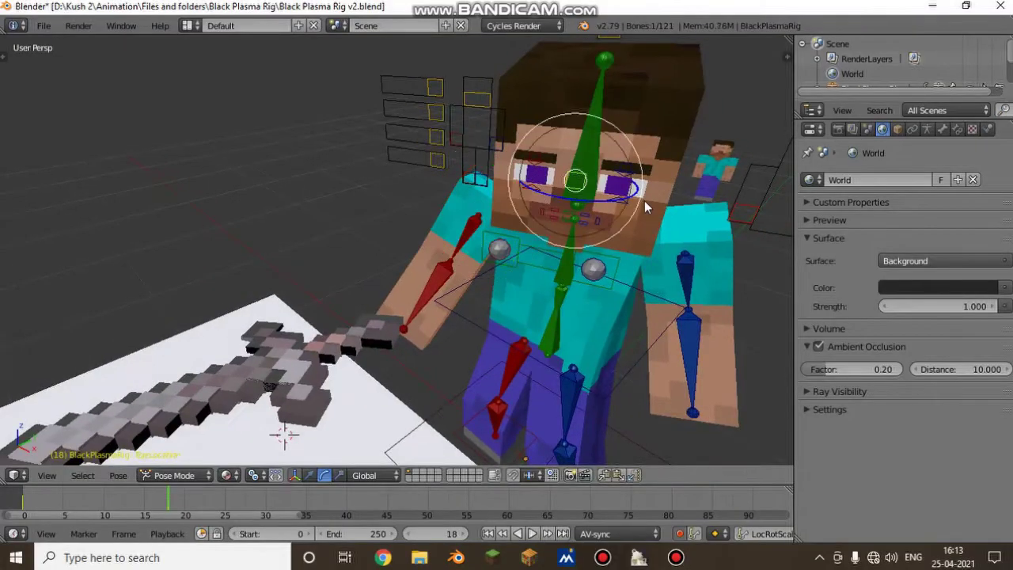
key(t)
right_click(642, 210)
right_click(624, 190)
key(t)
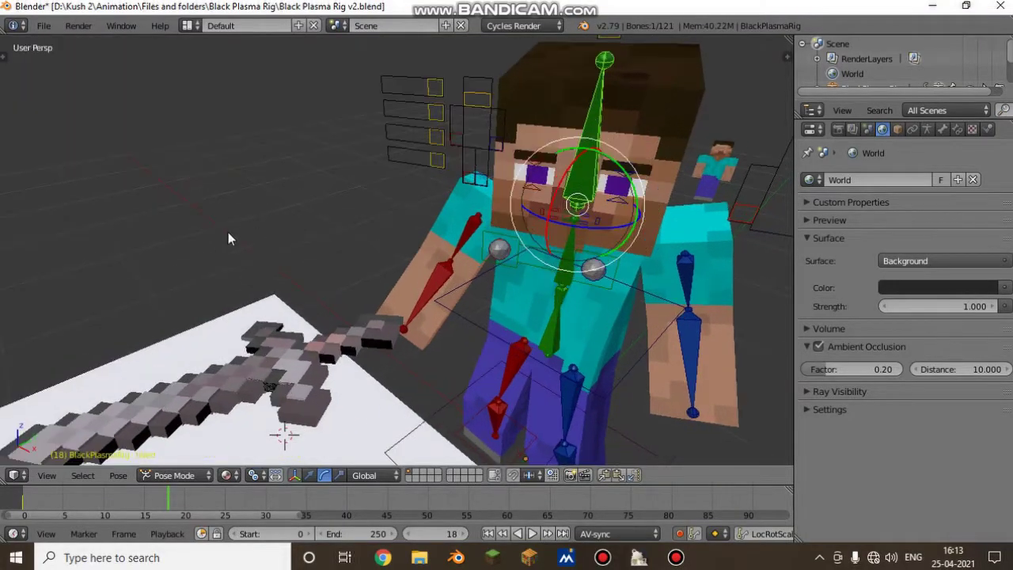
key(r)
key(r)
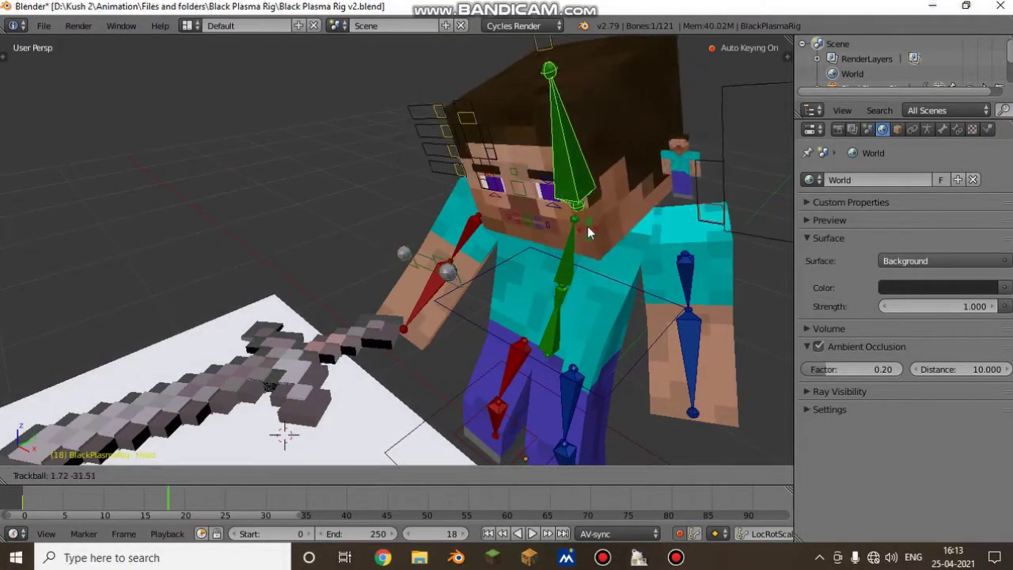
right_click(566, 256)
drag(609, 226, 584, 229)
Step: Move the Main Eye Controller slightly so that the eyes look down toward the sword
right_click(434, 237)
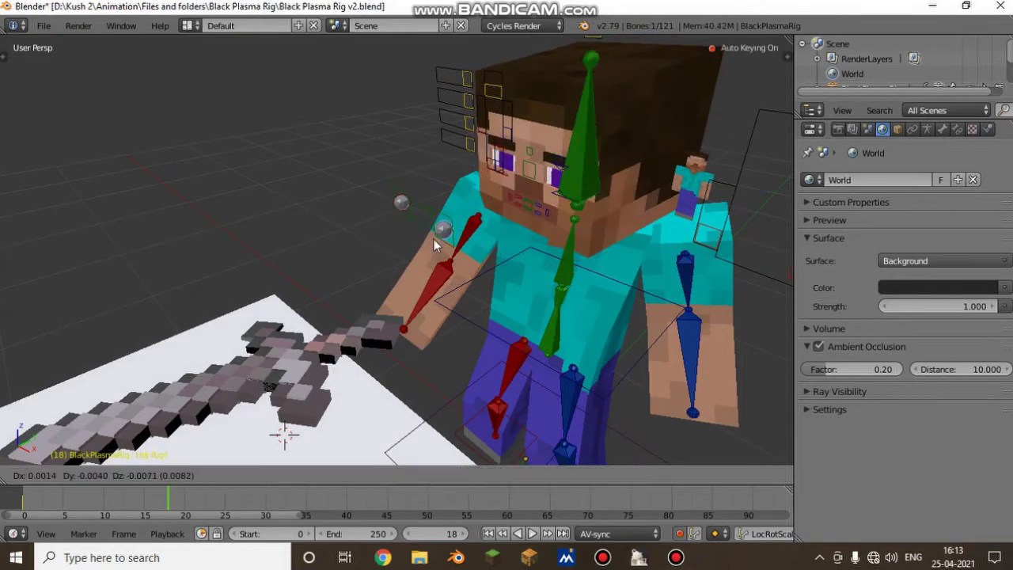
key(g)
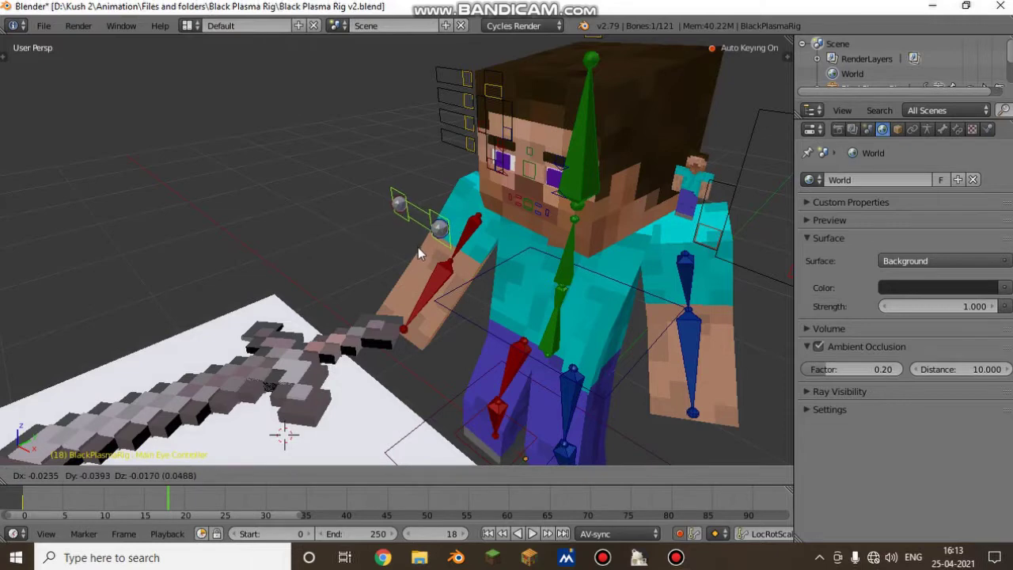
click(416, 250)
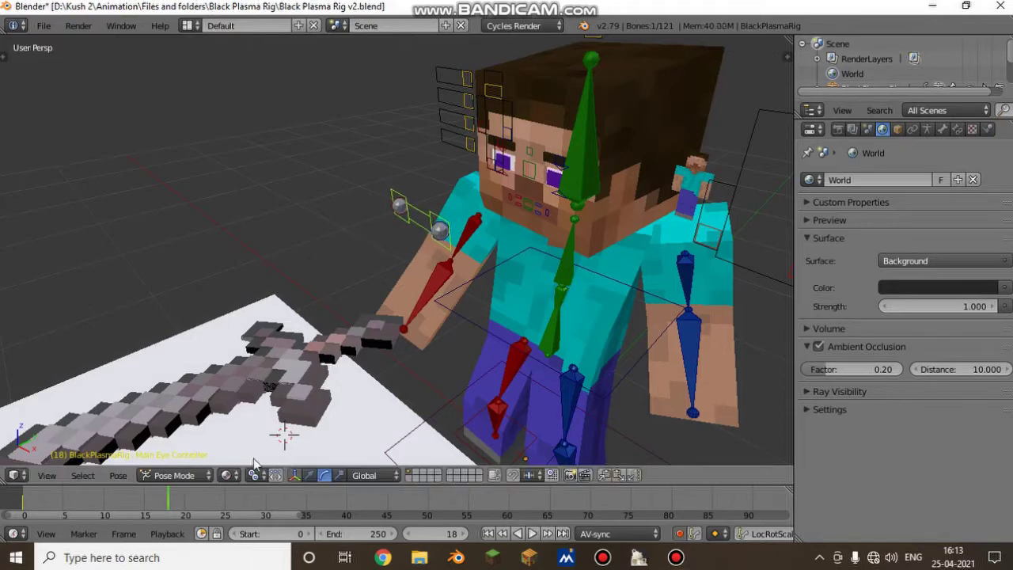
Step: Play back and scrub the animation up to frame 18 and inspect how the right hand meets the sword handle
key(alt+a)
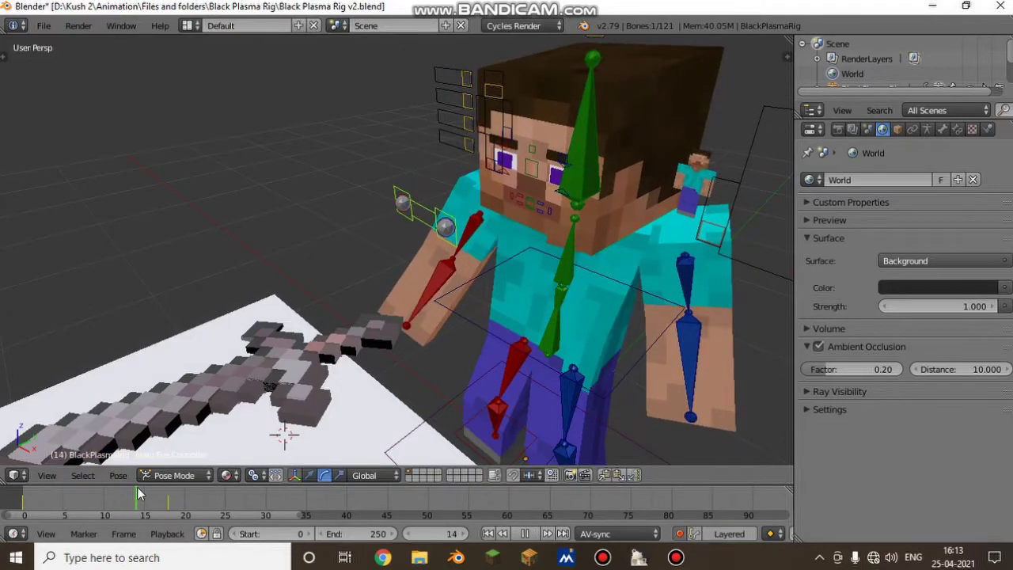
drag(138, 494, 172, 495)
key(shift+f)
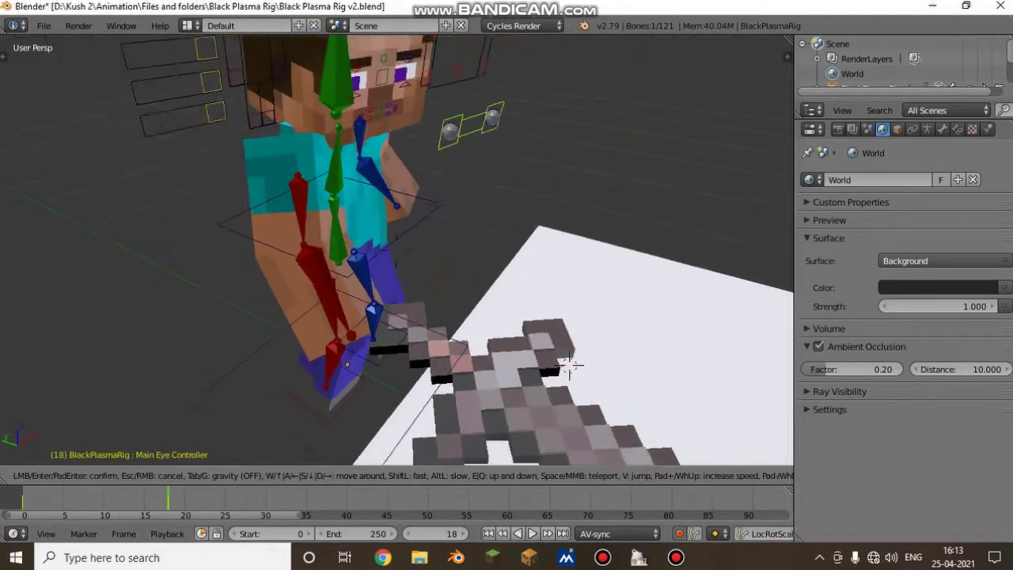
key(a)
key(w)
click(399, 255)
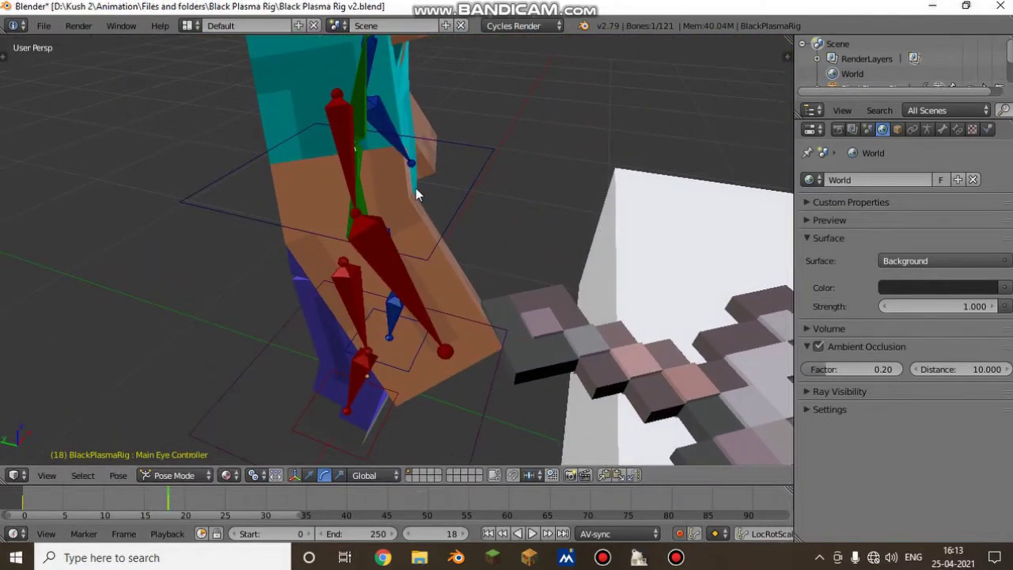
right_click(351, 152)
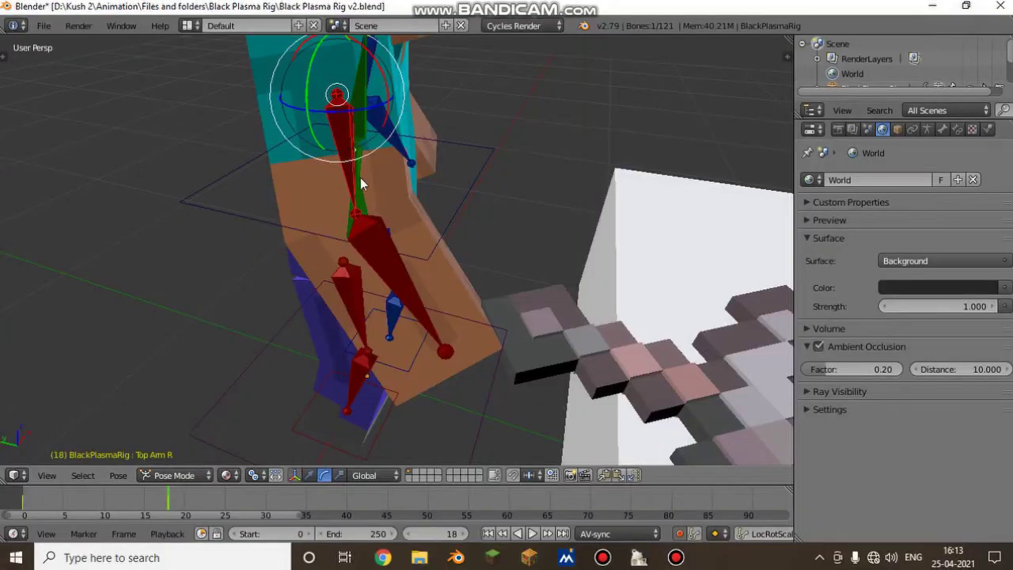
key(r)
key(r)
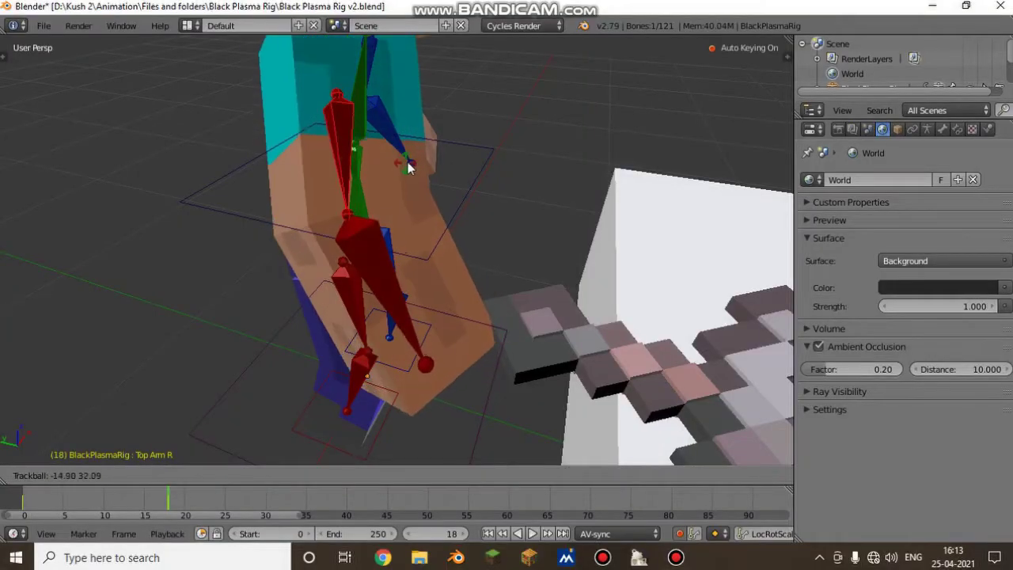
click(377, 189)
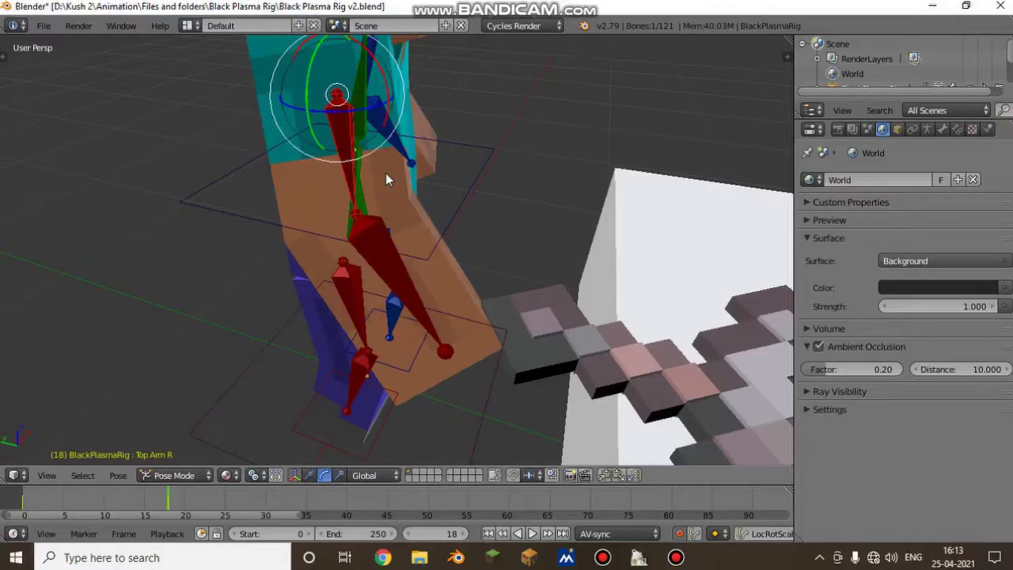
Step: Examine the right hand's contact with the sword handle from the side and from the front
key(shift+f)
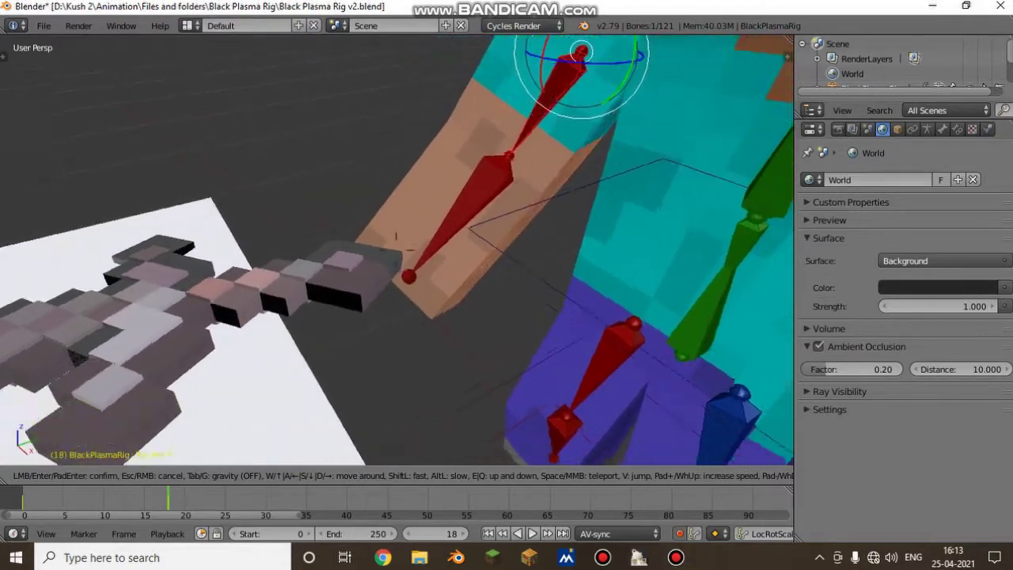
click(396, 250)
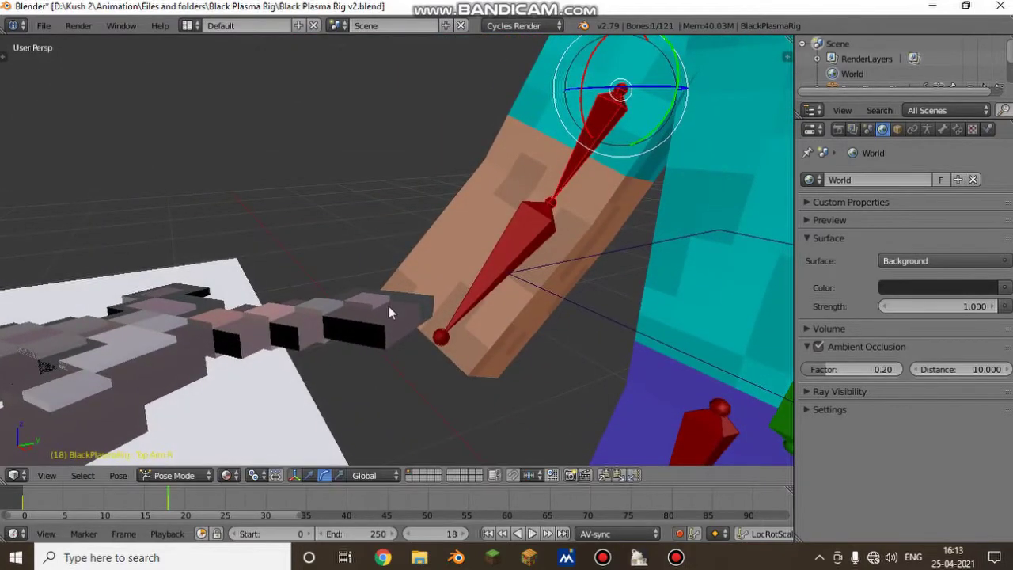
right_click(388, 306)
key(shift+f)
key(a)
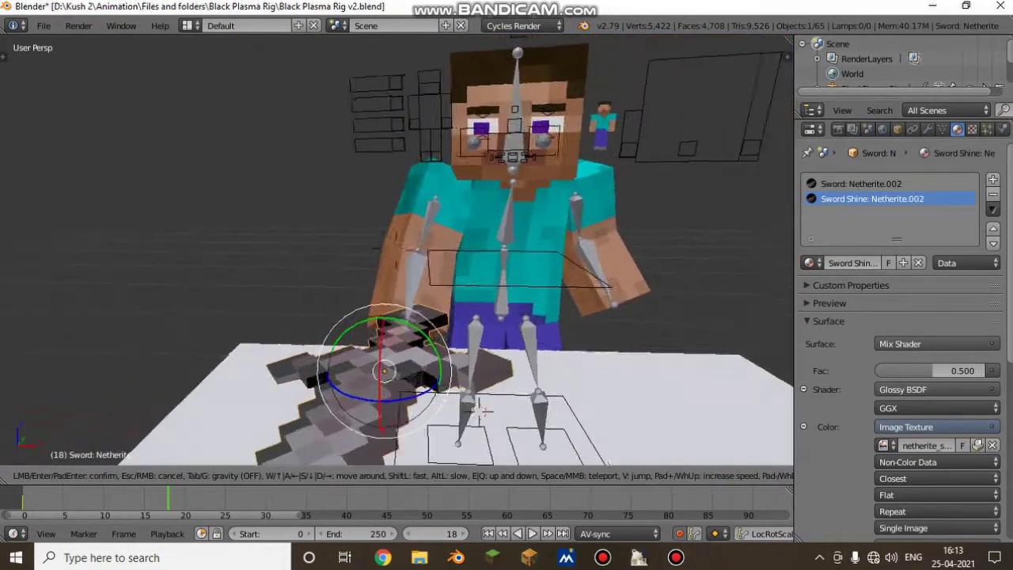
key(w)
key(s)
click(347, 222)
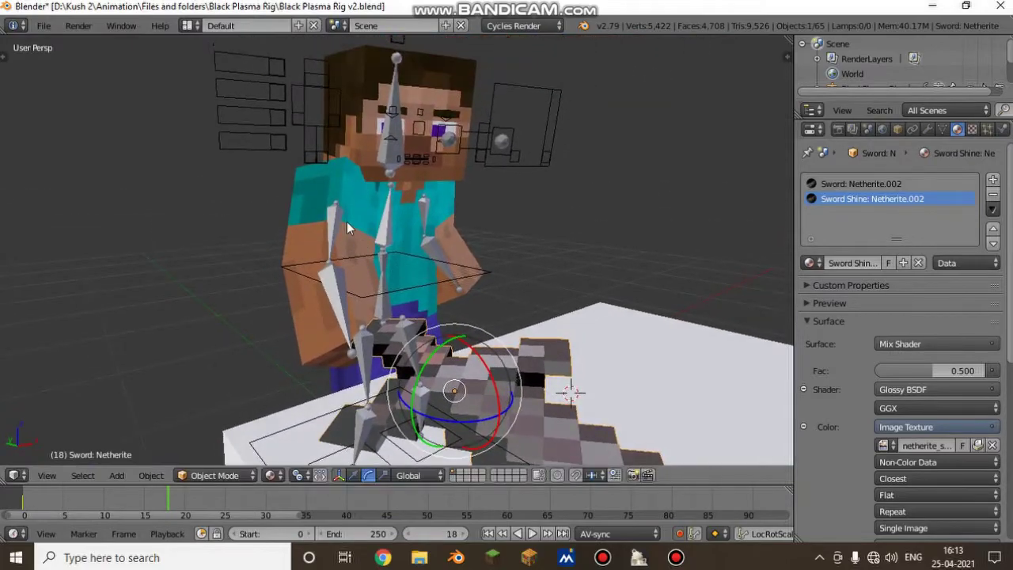
Step: Return to posing the rig, go to frame 36 and rotate the Torso bone to straighten and turn the upper body
right_click(329, 223)
key(ctrl+Tab)
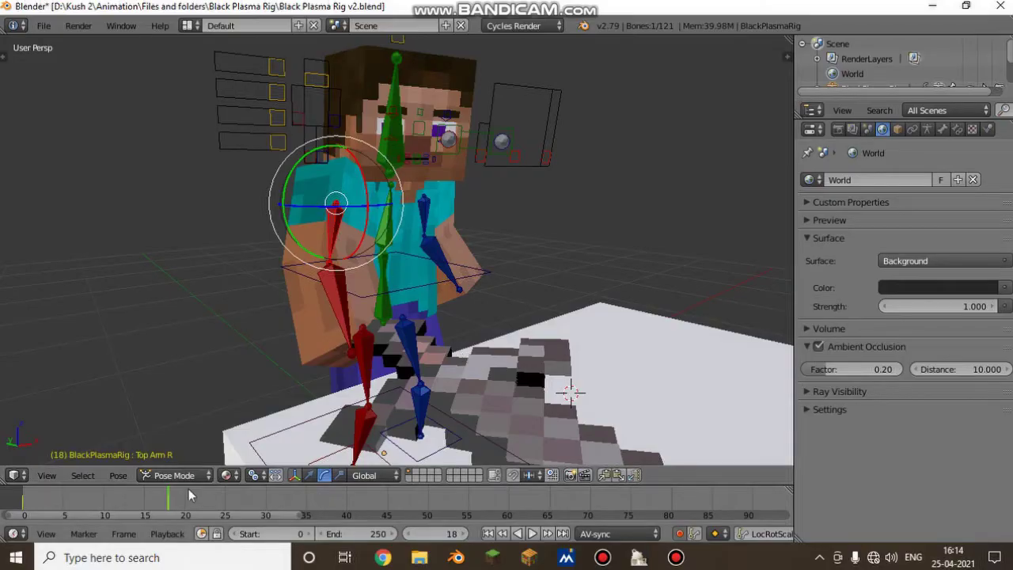
text(36)
key(Return)
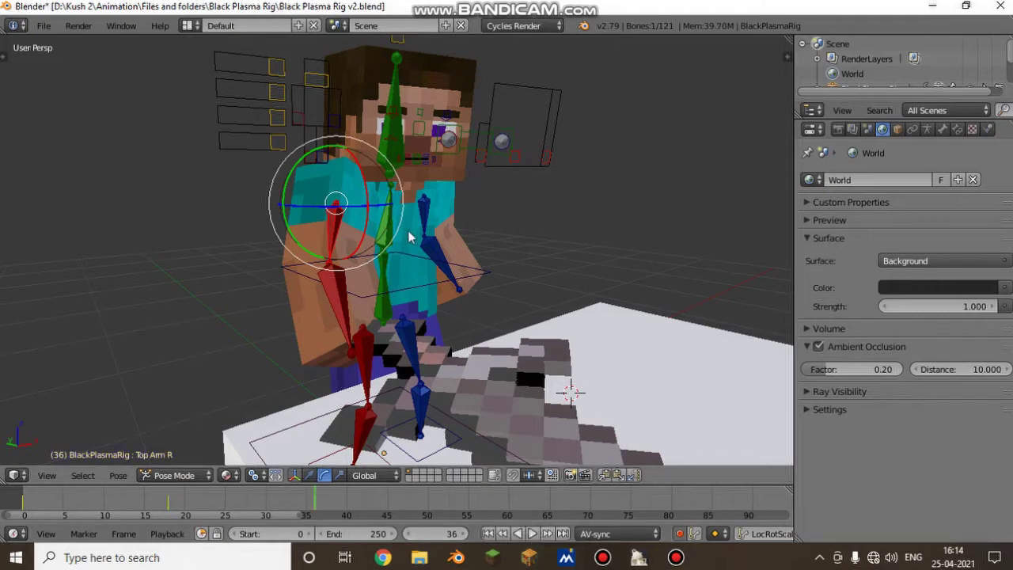
right_click(391, 237)
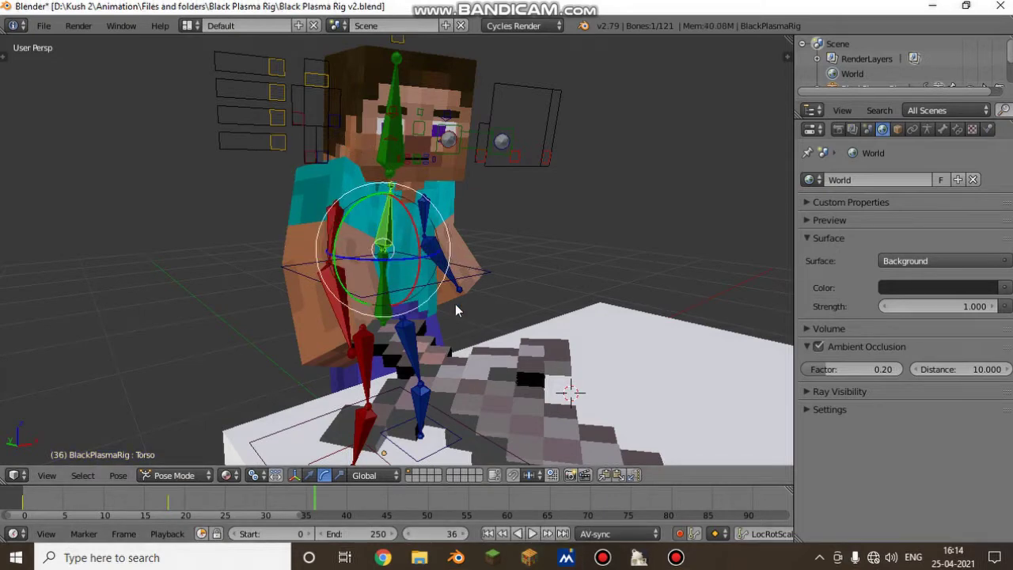
key(r)
key(r)
click(398, 280)
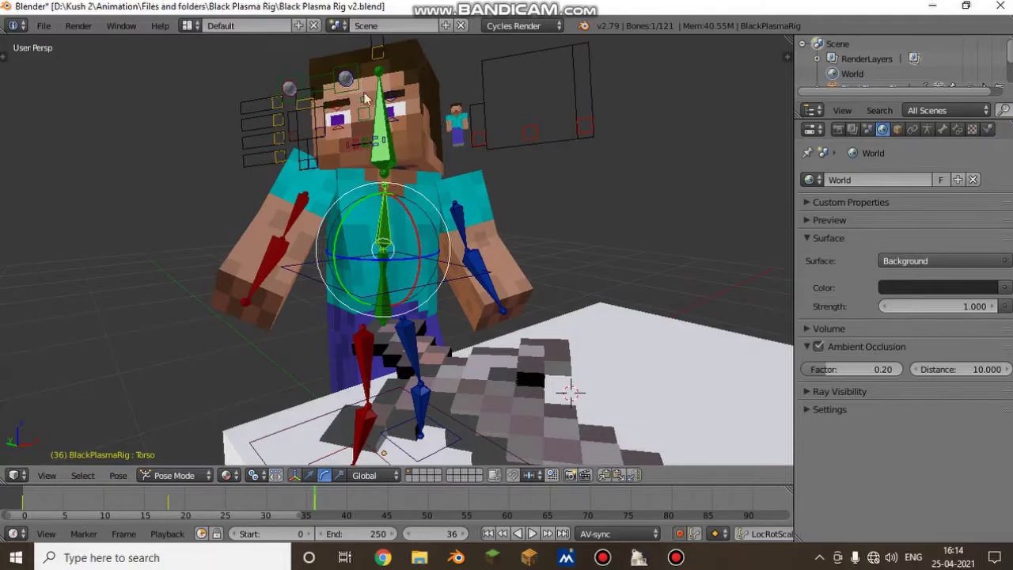
Step: Raise the Main Eye Controller slightly at frame 36 to adjust the direction of the eyes
right_click(335, 97)
key(g)
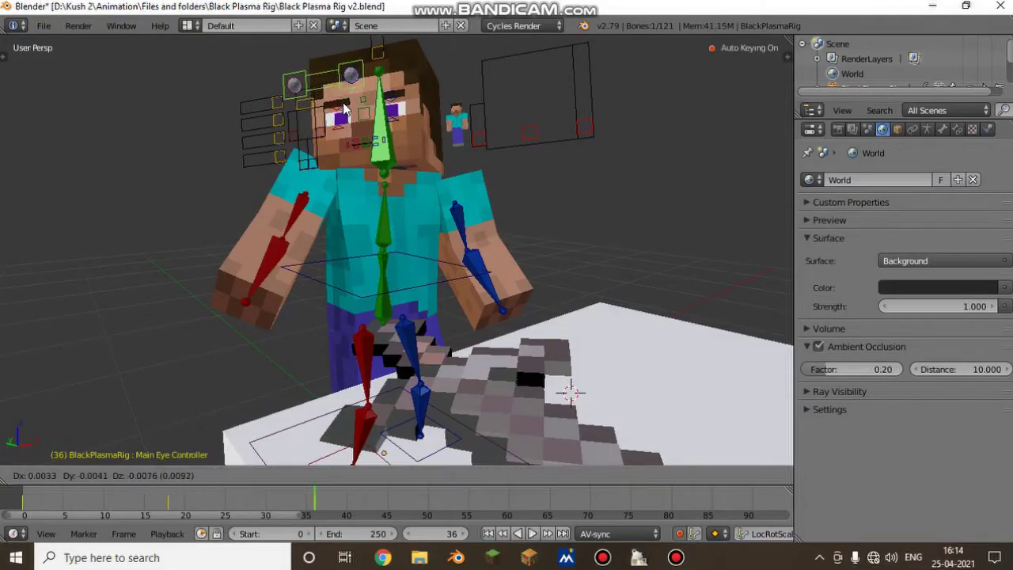
click(341, 103)
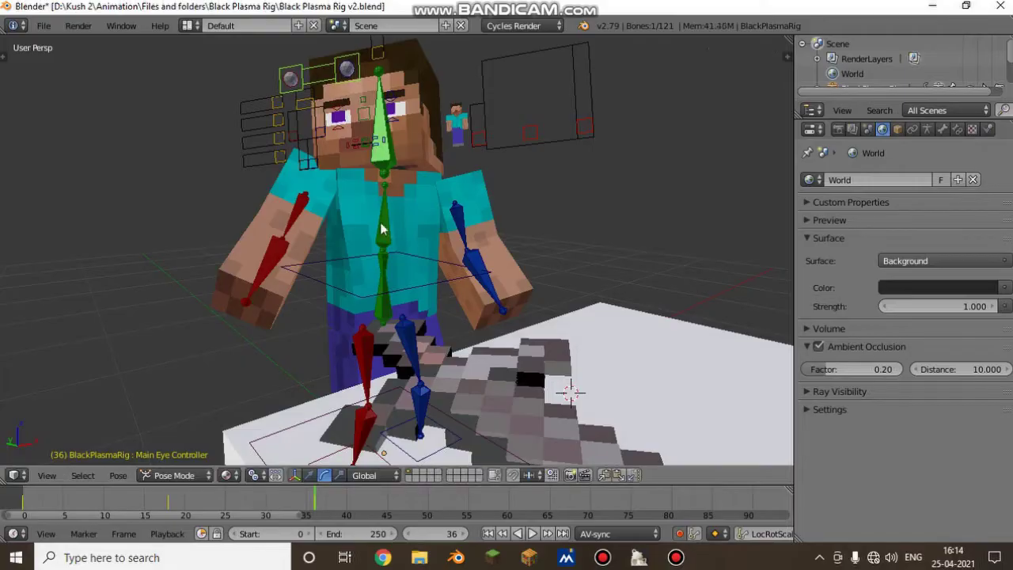
Step: Try turning the Head bone toward the character's left, and undo that rotation
right_click(387, 179)
drag(387, 205, 388, 198)
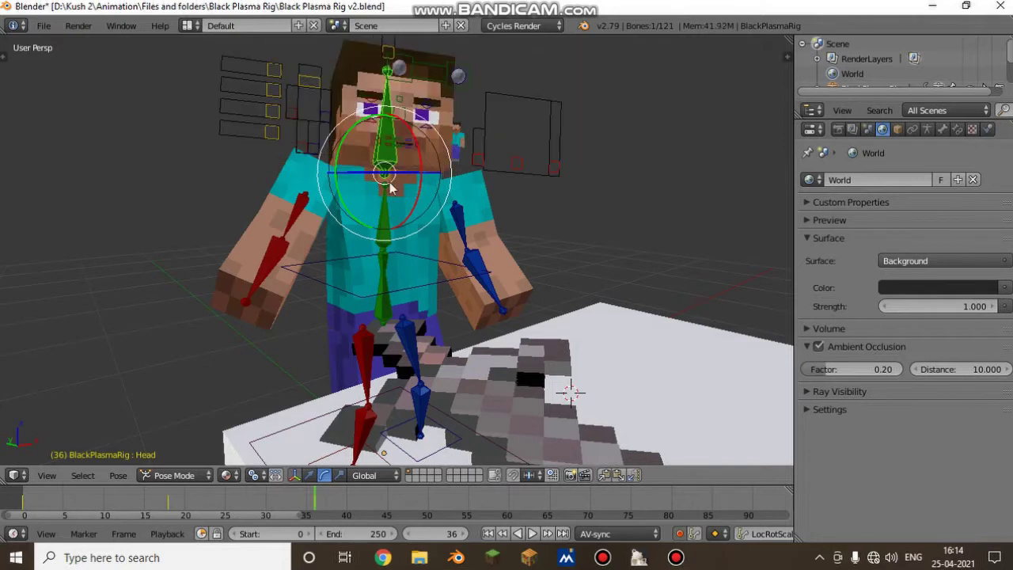
right_click(382, 207)
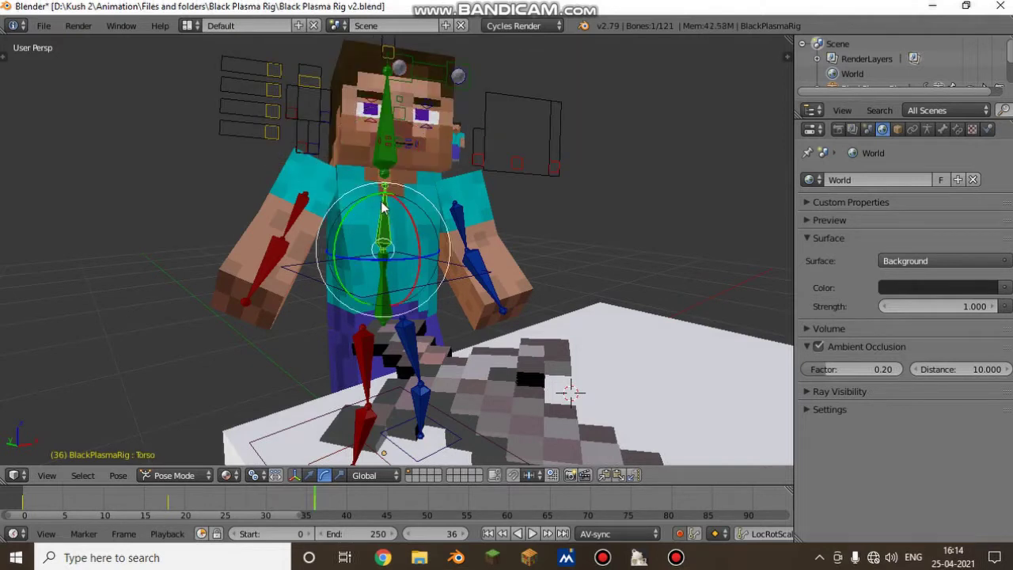
key(ctrl+z)
key(ctrl+z)
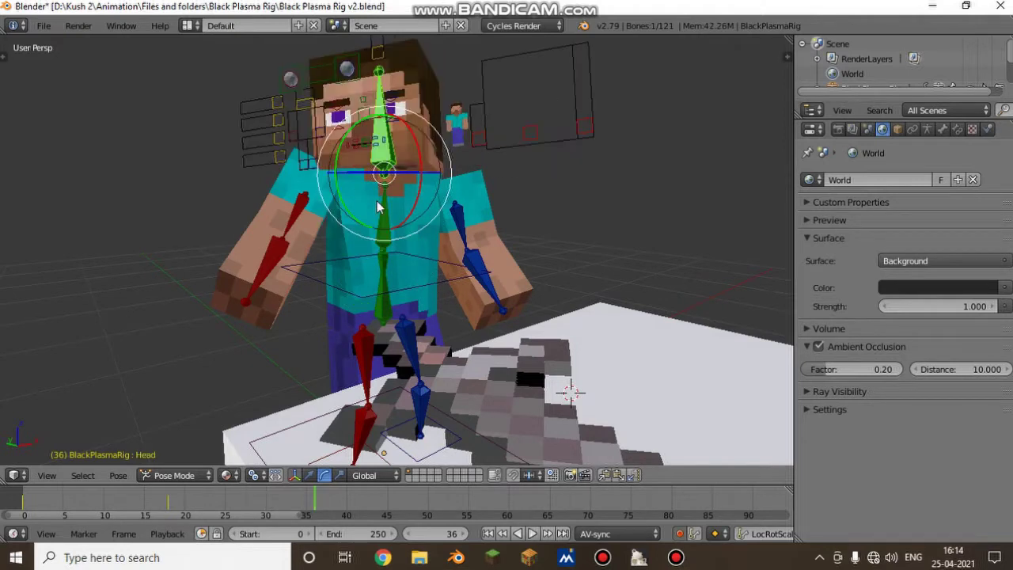
Step: Rotate the Torso bone a little further so that the upper body turns more toward the character's right
right_click(381, 212)
key(r)
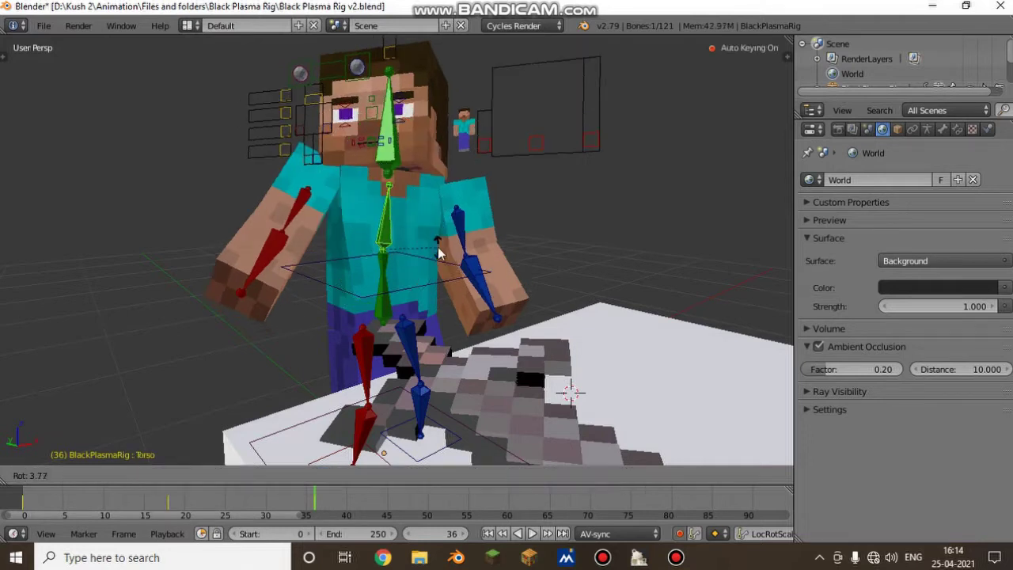
key(r)
click(417, 250)
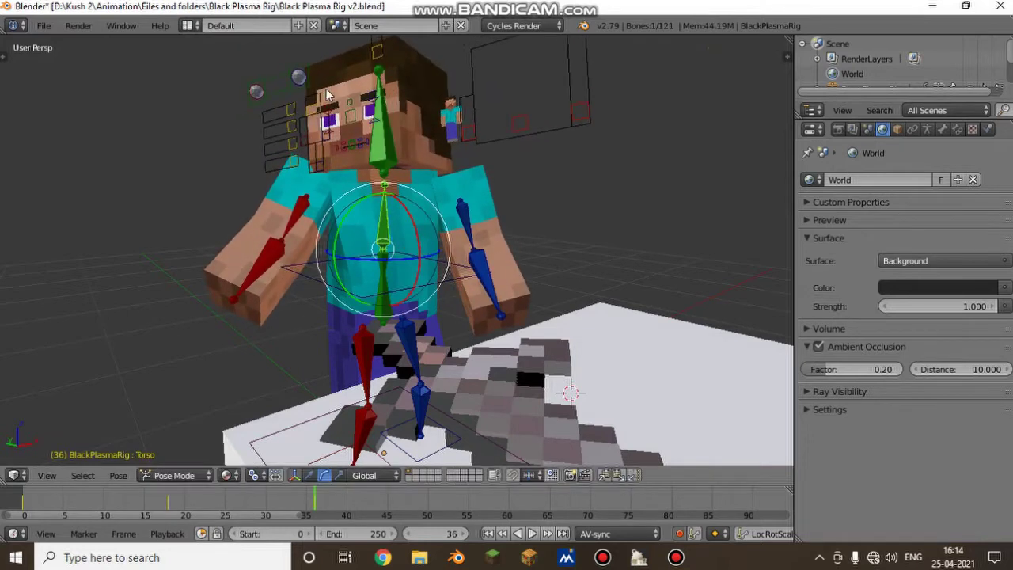
Step: Lower the Main Eye Controller slightly to match the gaze to the new torso pose
right_click(291, 90)
key(g)
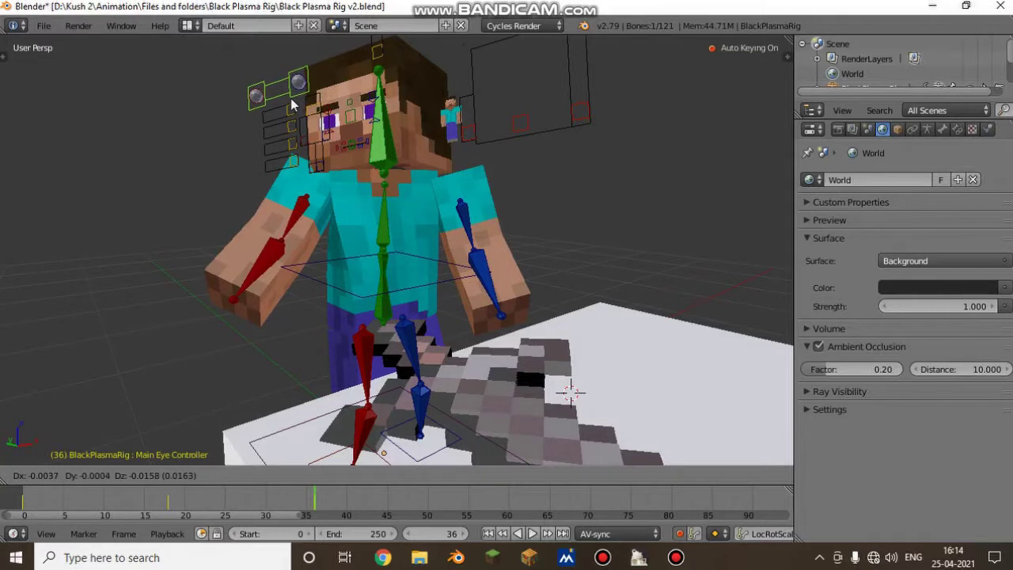
click(289, 99)
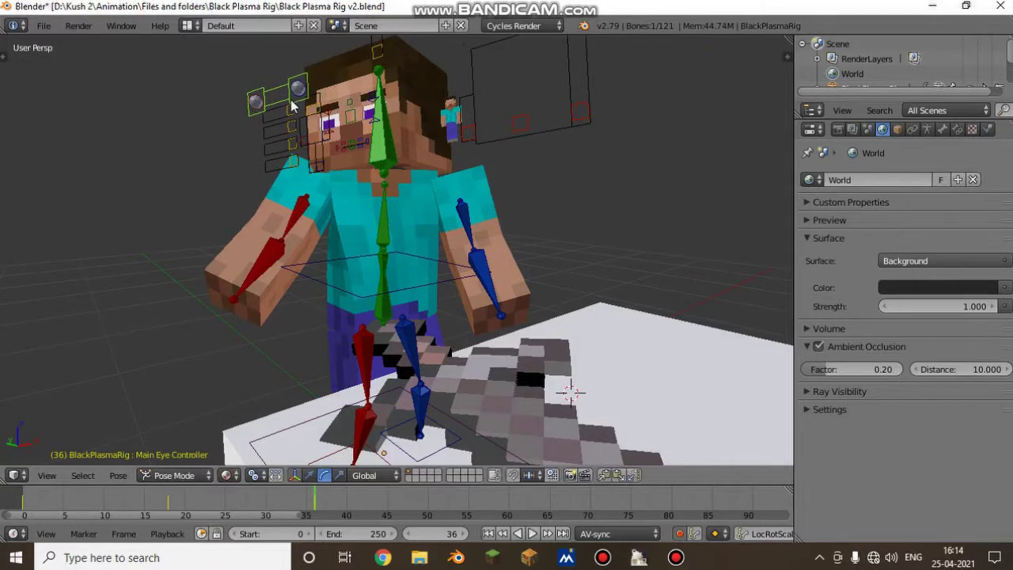
key(g)
click(289, 94)
Step: Rotate the Top Arm R bone to lift the right arm higher at frame 36
right_click(283, 230)
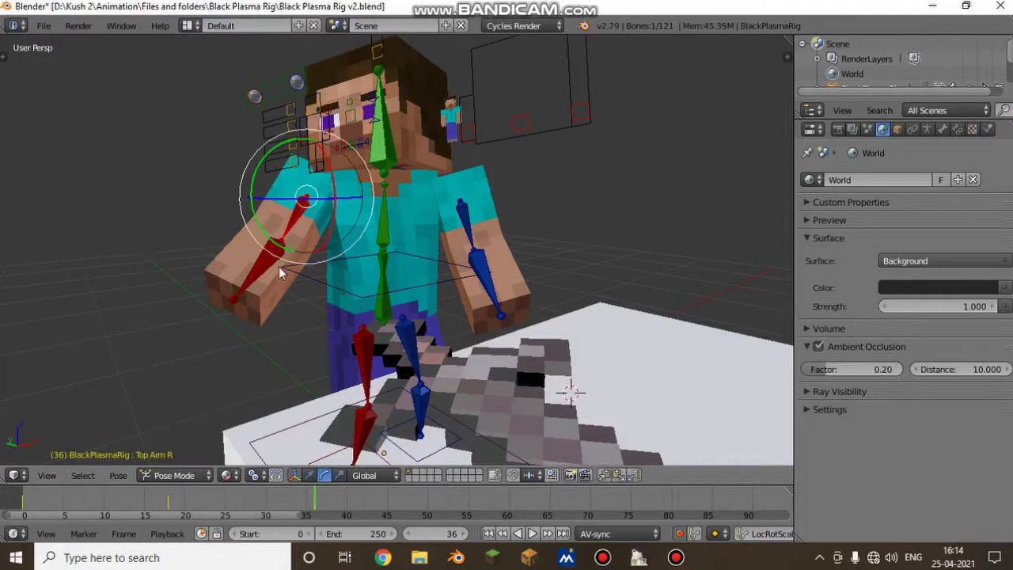
key(r)
key(r)
click(266, 235)
Step: Play back and scrub the animation to review the grab and lift motion, ending at frame 18
key(shift+f)
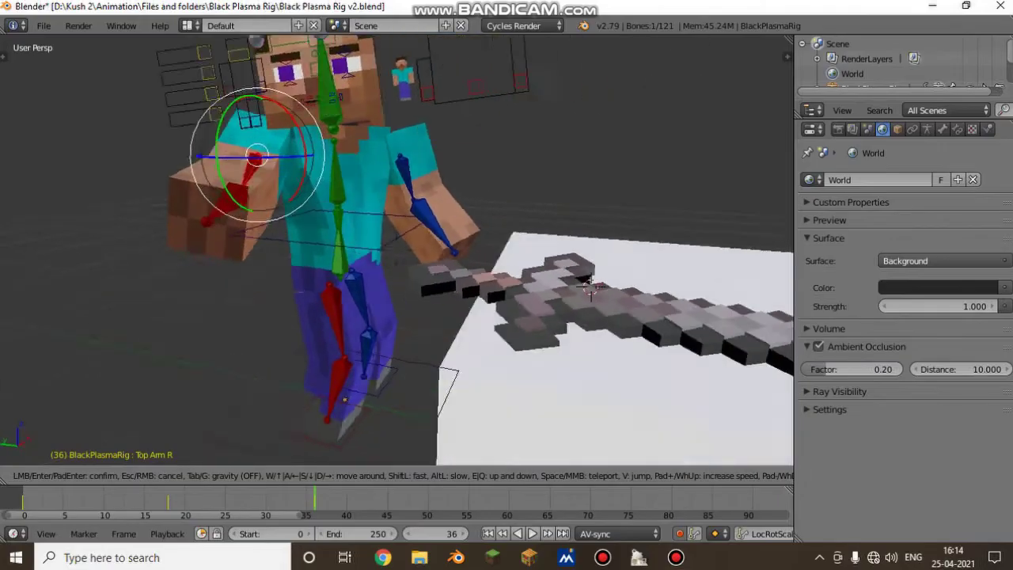
click(396, 250)
drag(244, 500, 36, 497)
key(alt+a)
key(alt+a)
drag(252, 505, 168, 507)
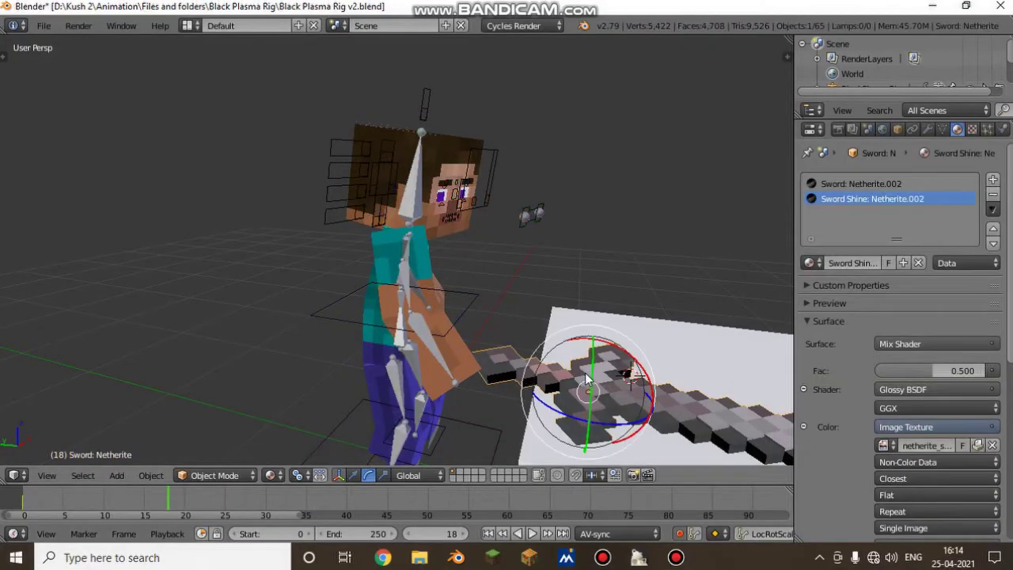
Step: Duplicate the netherite sword in place at frame 18 and parent the copy to the Bottom Arm R bone using Bone parenting
key(shift+f)
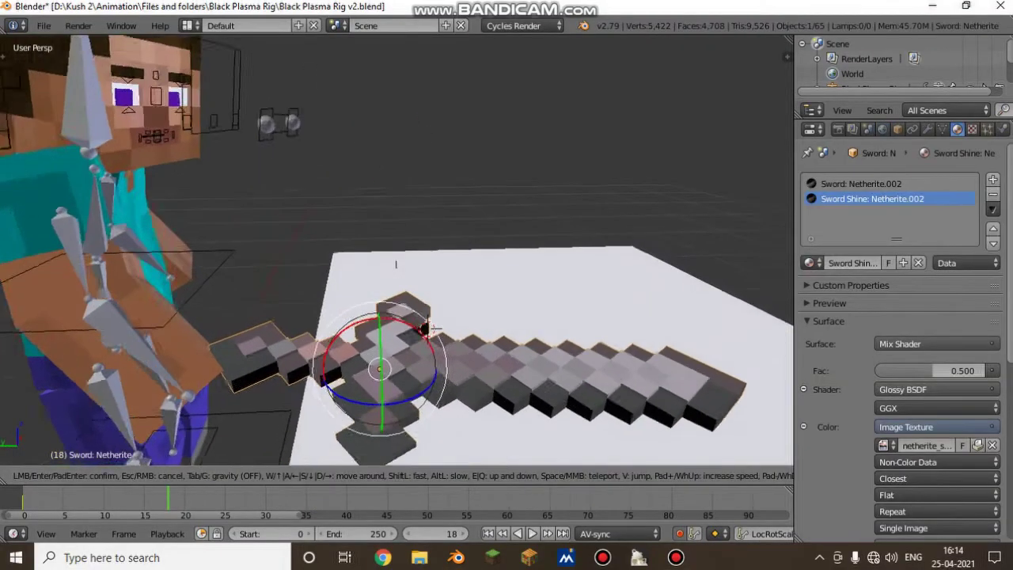
click(398, 255)
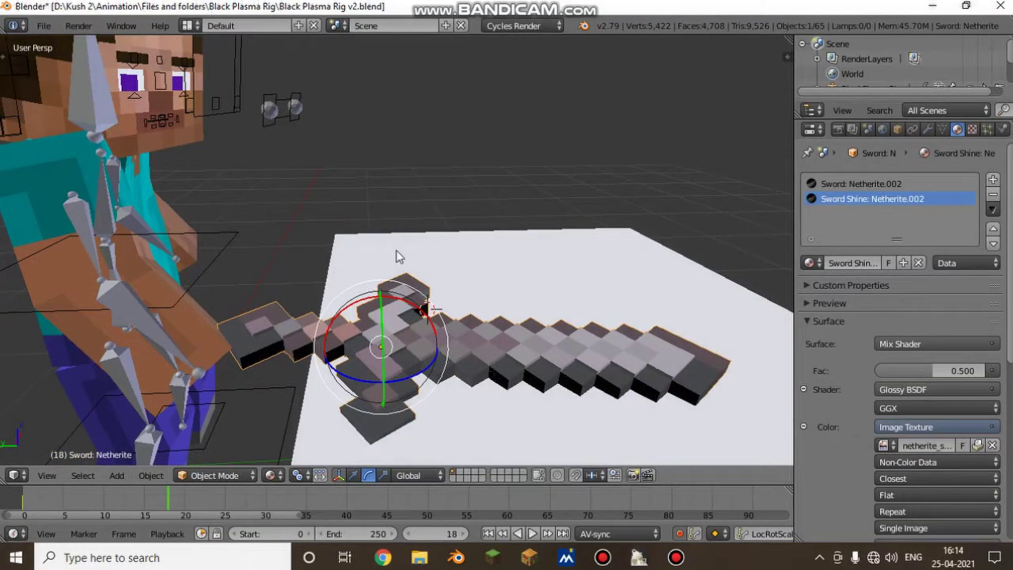
key(shift+d)
right_click(398, 256)
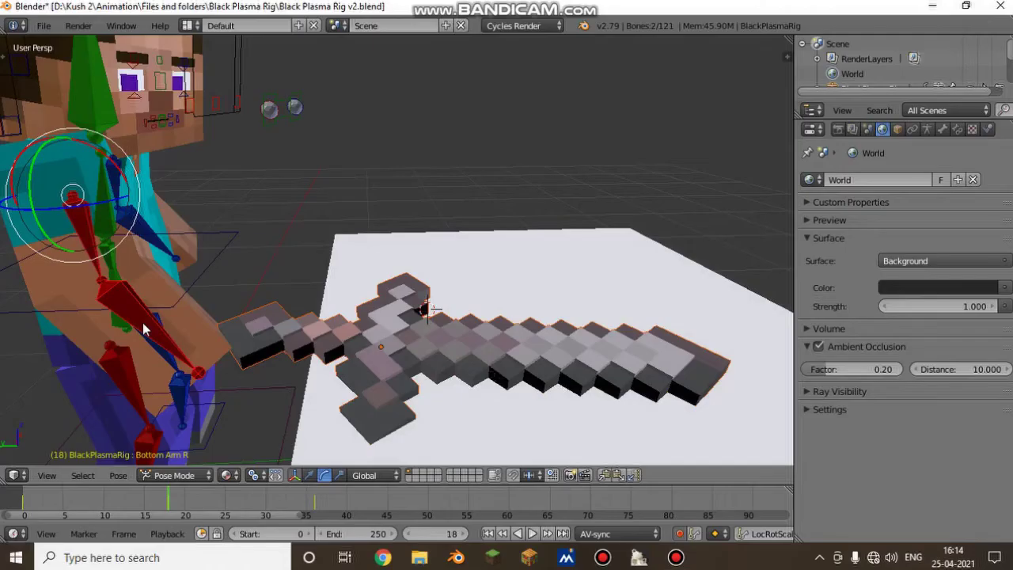
key(ctrl+p)
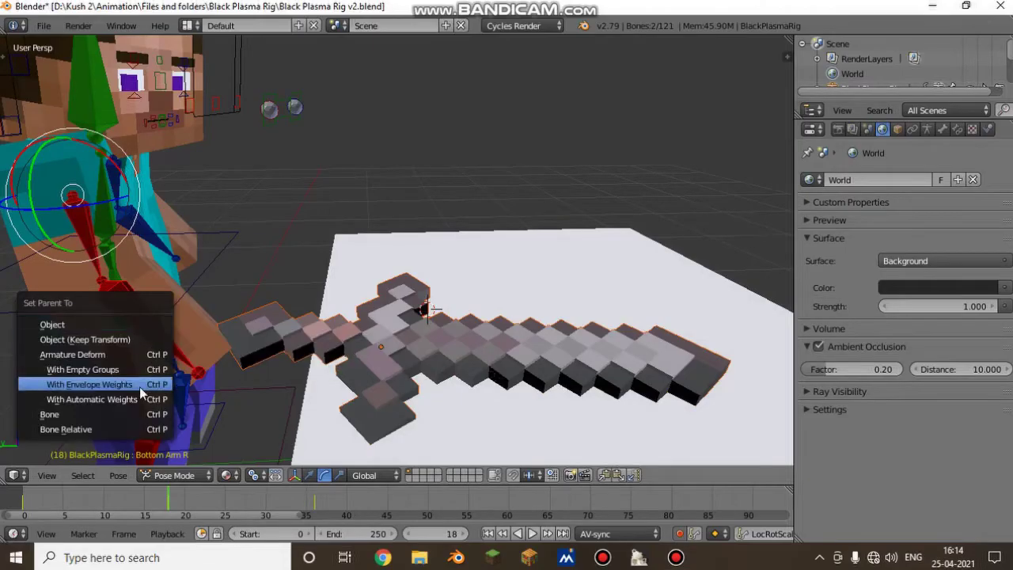
click(133, 415)
Step: Play back and scrub the animation to check how the parented sword copy follows the right hand, ending at frame 18
drag(161, 502, 783, 514)
key(Escape)
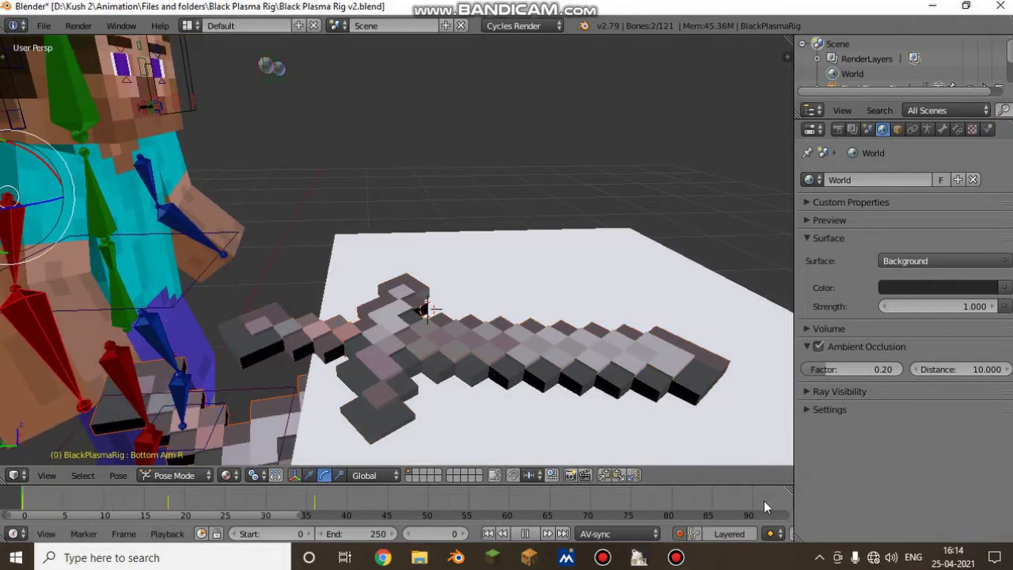
key(shift+f)
key(w)
click(397, 254)
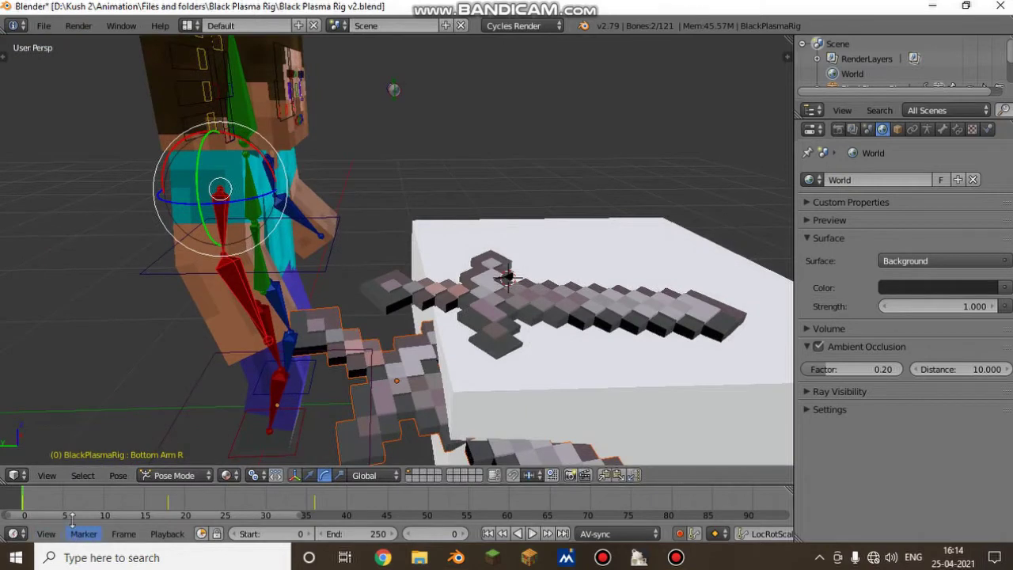
key(alt+a)
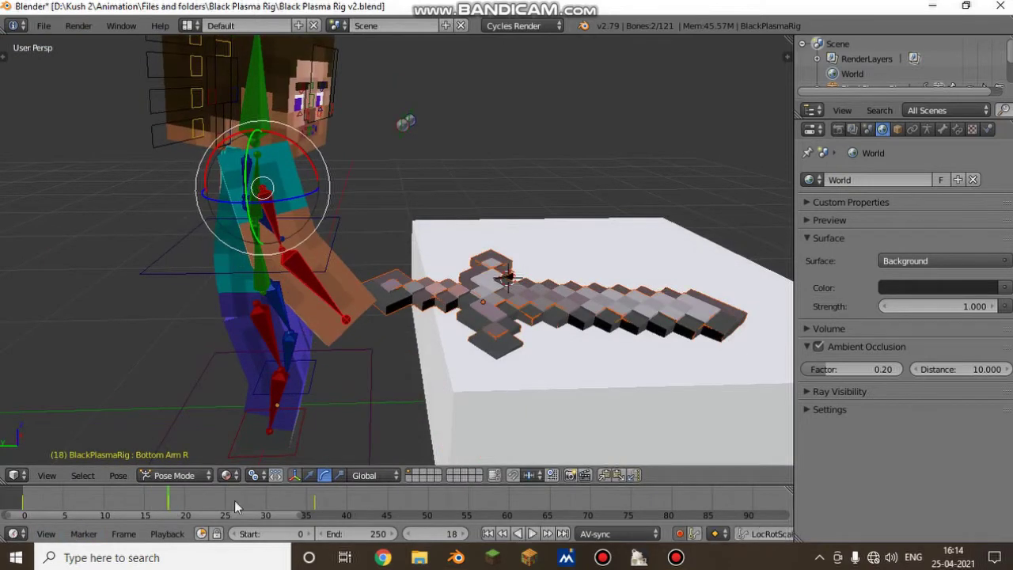
scroll(859, 106, down, 3)
scroll(853, 72, down, 2)
scroll(852, 74, up, 2)
scroll(822, 111, left, 3)
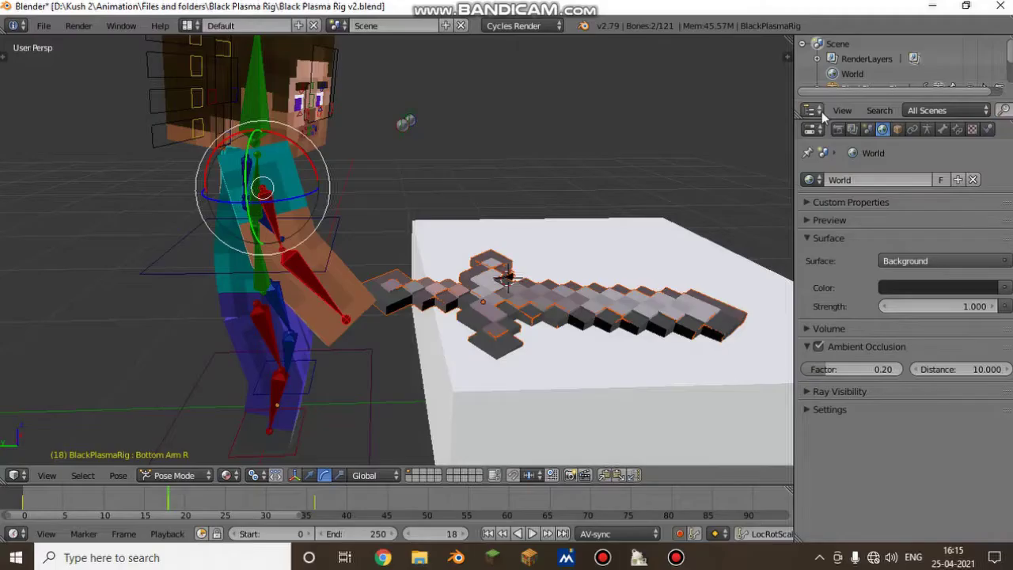
click(820, 112)
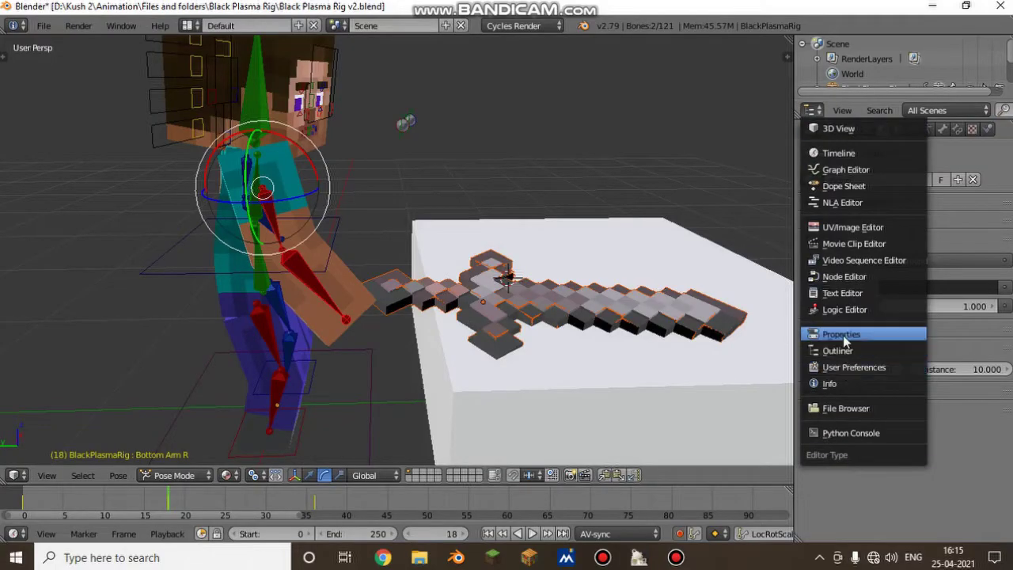
Step: Leave pose mode, select the sword copy parented to the right arm and locate its entry in the Outliner
scroll(887, 72, down, 5)
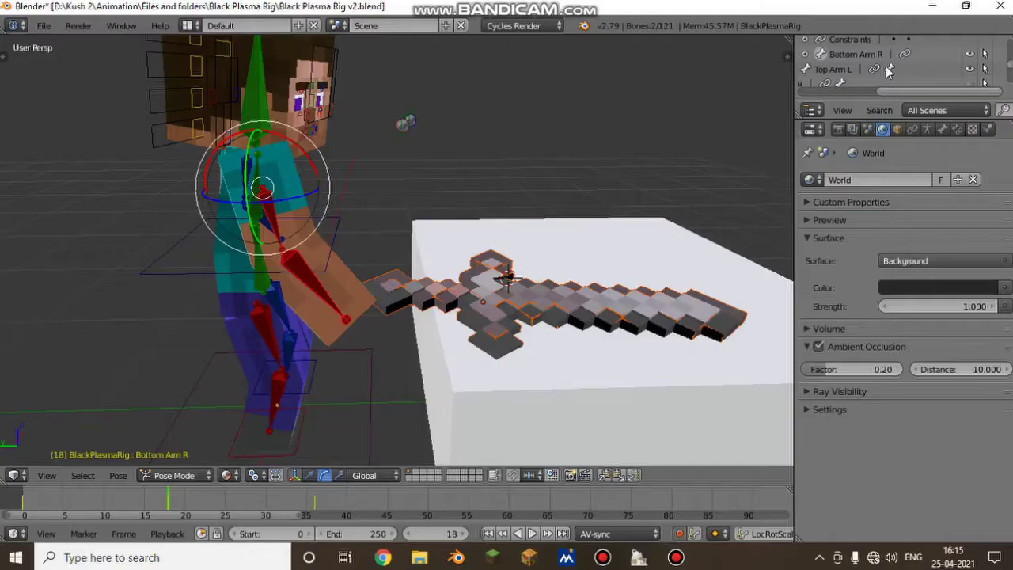
key(ctrl+Tab)
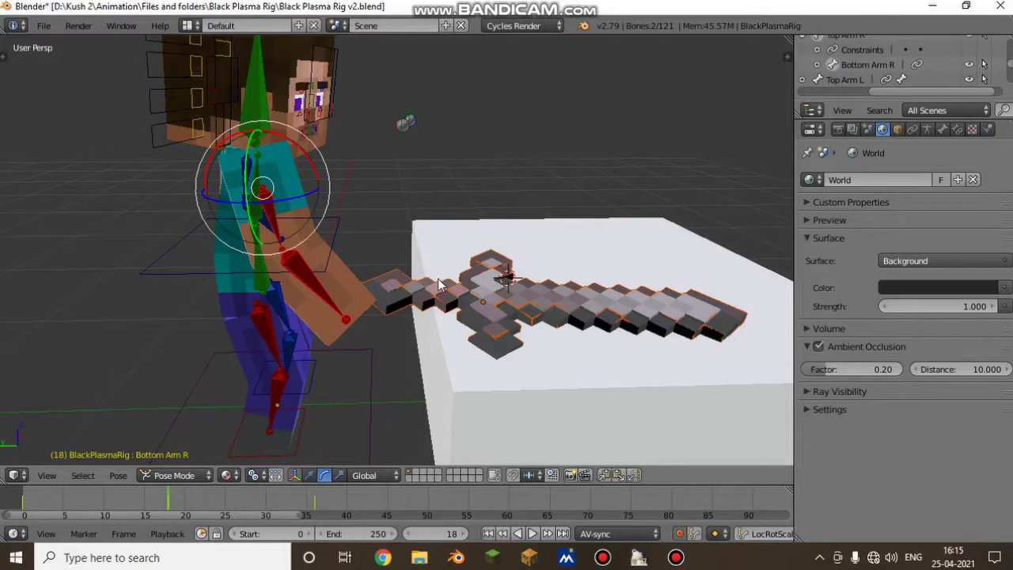
right_click(434, 294)
mouse_move(165, 501)
mouse_down()
mouse_move(59, 500)
mouse_move(154, 488)
mouse_move(167, 518)
mouse_up()
scroll(910, 85, down, 5)
scroll(910, 64, up, 1)
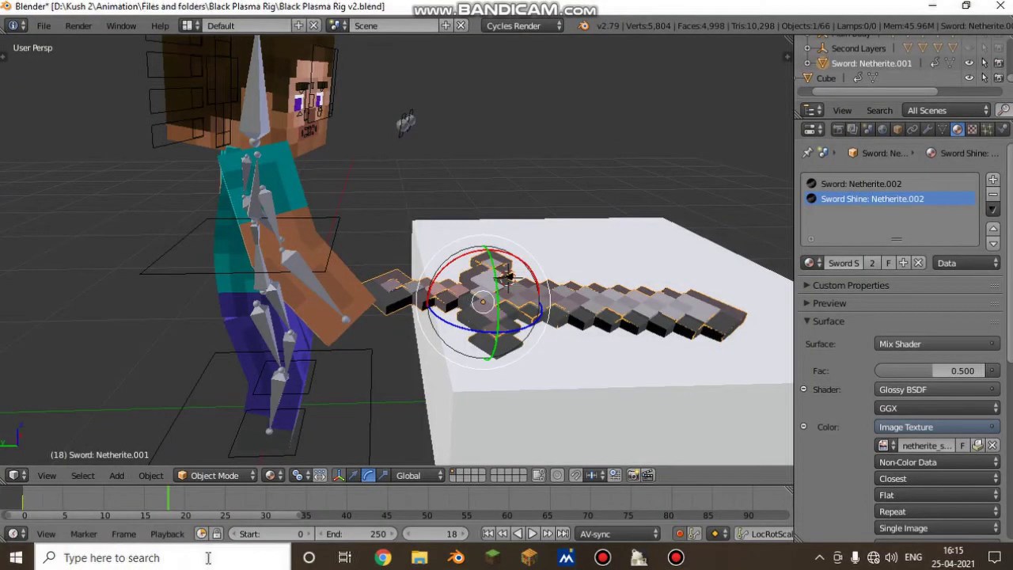
Step: Hide the hand-parented sword copy at frame 0 and keyframe its viewport visibility
key(shift+Left)
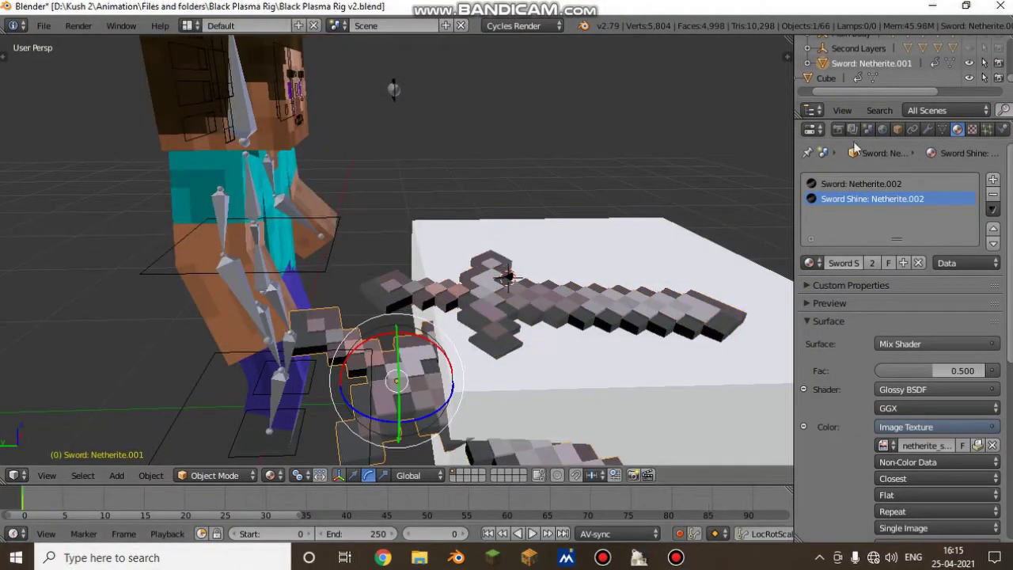
click(969, 64)
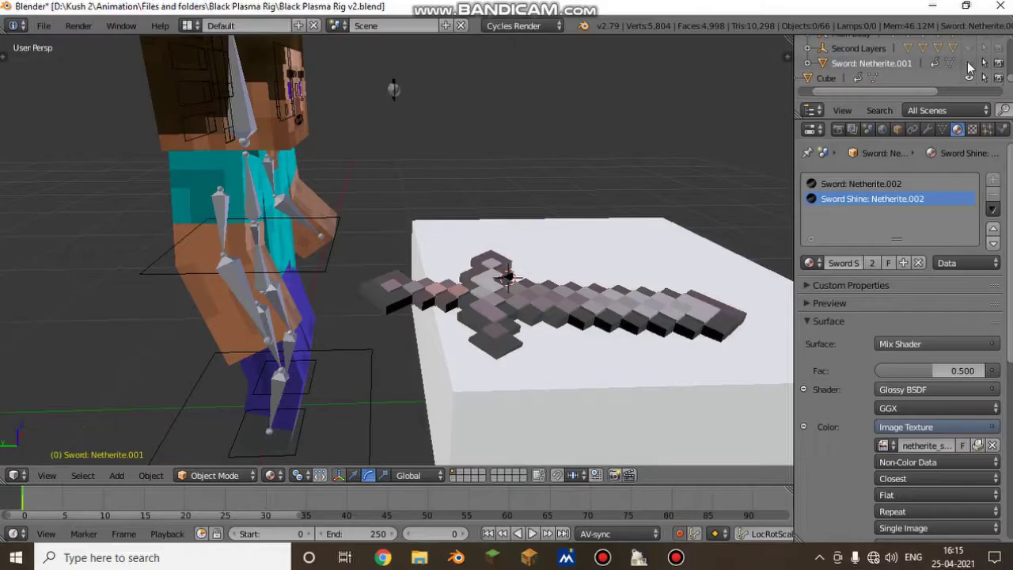
right_click(968, 63)
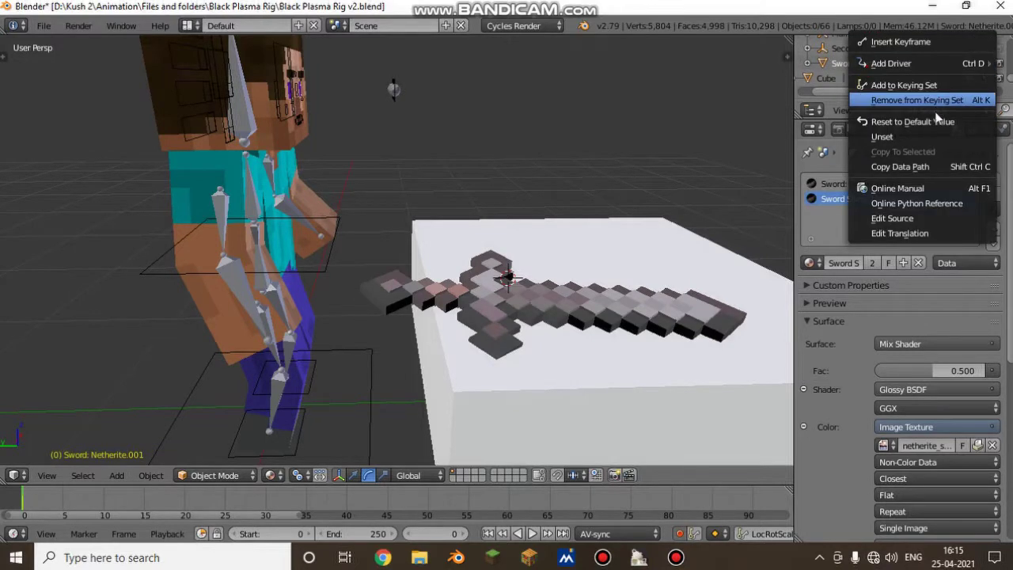
click(871, 41)
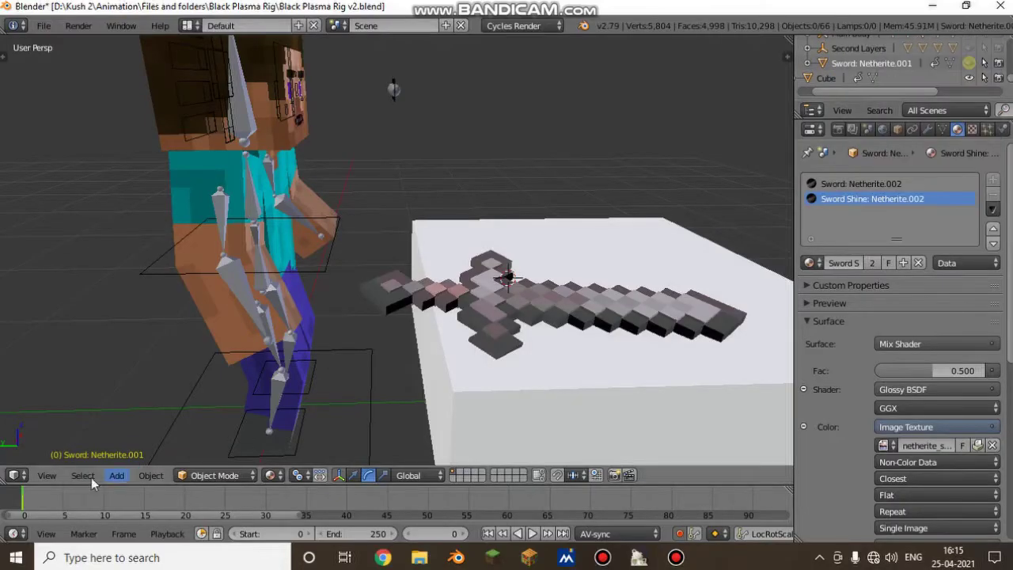
Step: Make the hand-parented sword copy visible at frame 18 and keyframe its viewport visibility
key(alt+a)
drag(152, 493, 167, 487)
click(969, 63)
right_click(969, 63)
Step: Play back and scrub the animation between frames 0 and 36 to check the sword copy's visibility switch
key(alt+a)
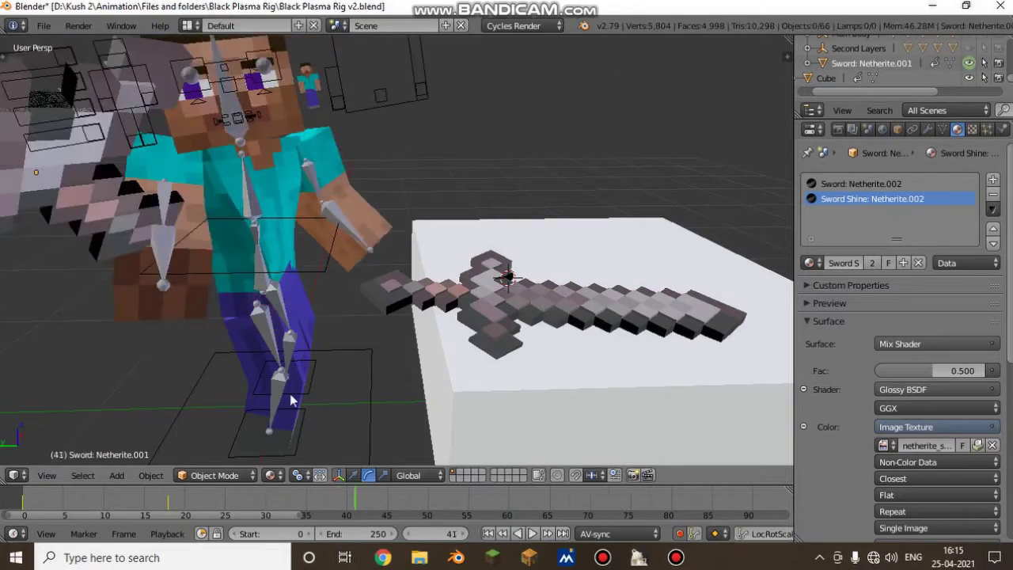
right_click(499, 331)
drag(229, 490, 167, 490)
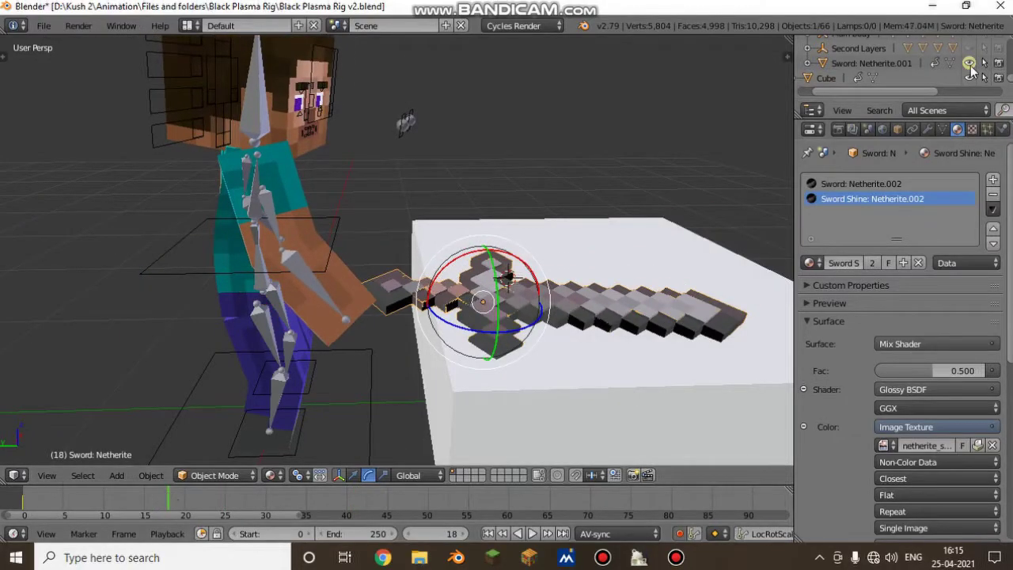
drag(159, 495, 24, 503)
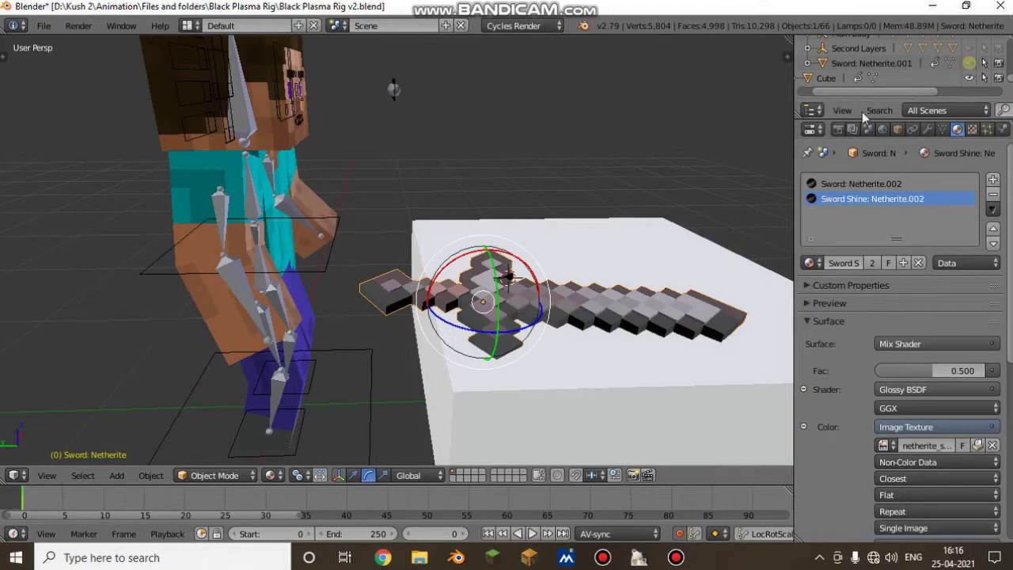
key(alt+a)
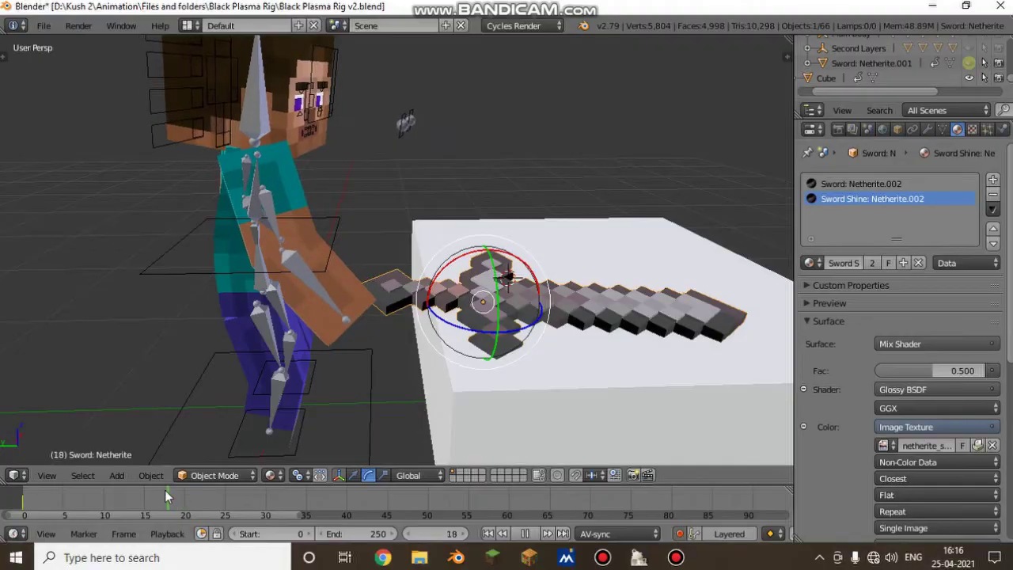
key(alt+a)
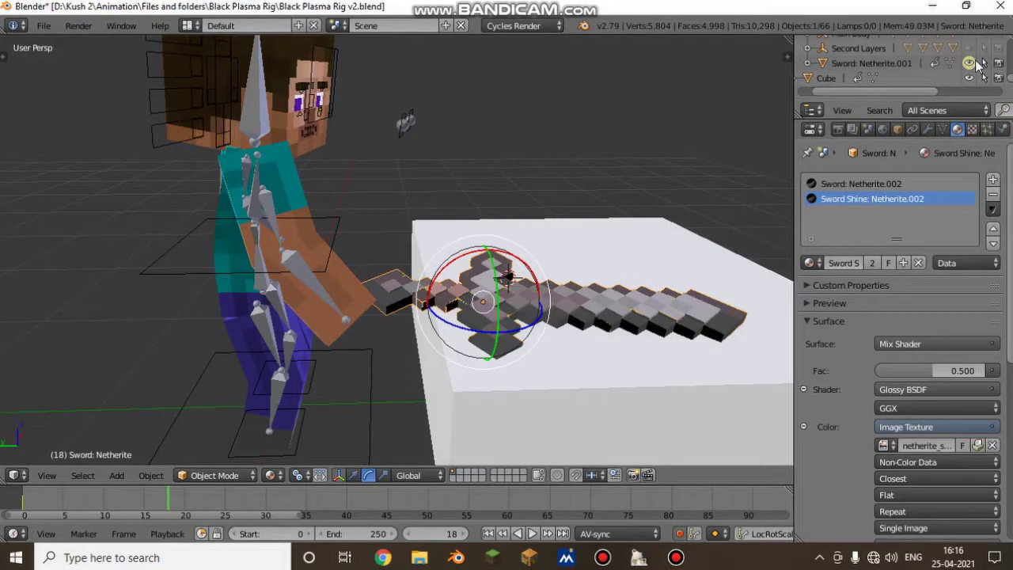
drag(173, 517, 368, 495)
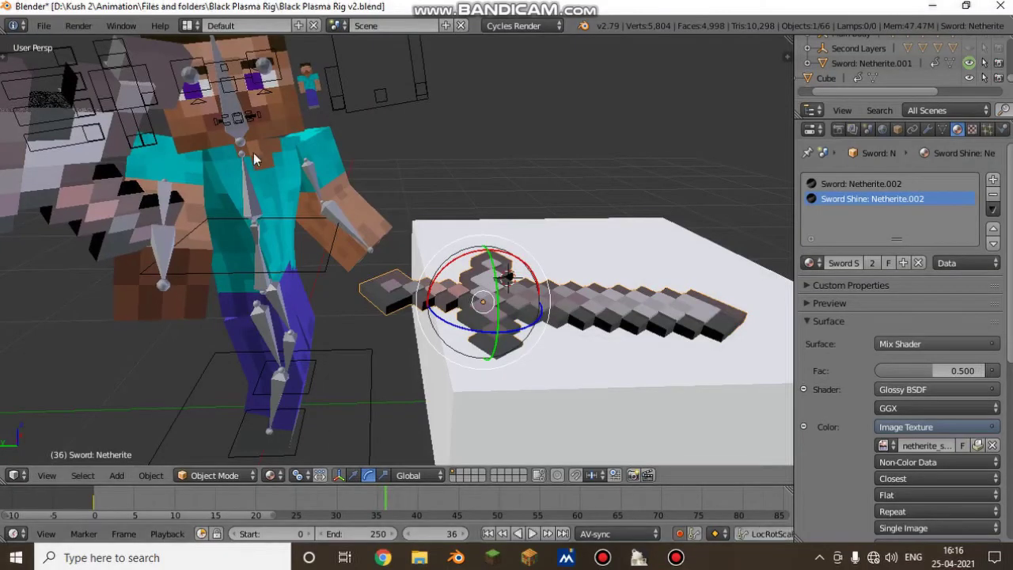
Step: Try to rotate the hand-parented sword copy upright and move it toward the right hand at frame 36
right_click(253, 210)
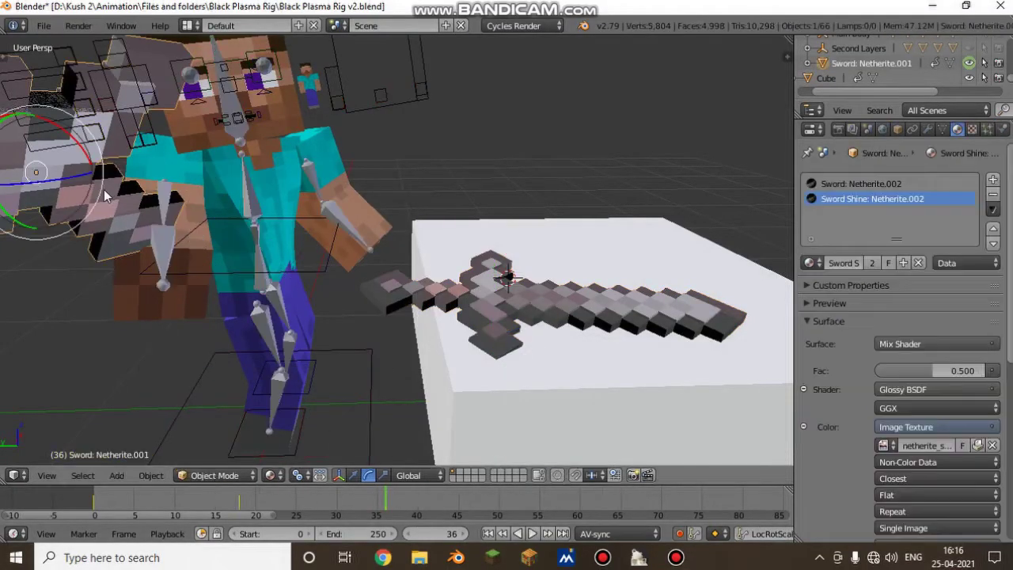
middle_drag(340, 261, 400, 257)
drag(424, 279, 446, 280)
drag(405, 217, 403, 245)
drag(461, 230, 444, 216)
key(g)
click(377, 231)
Step: Try to align the sword copy's handle with the right fist by refining its rotation and position at frame 36
key(shift+f)
key(w)
key(d)
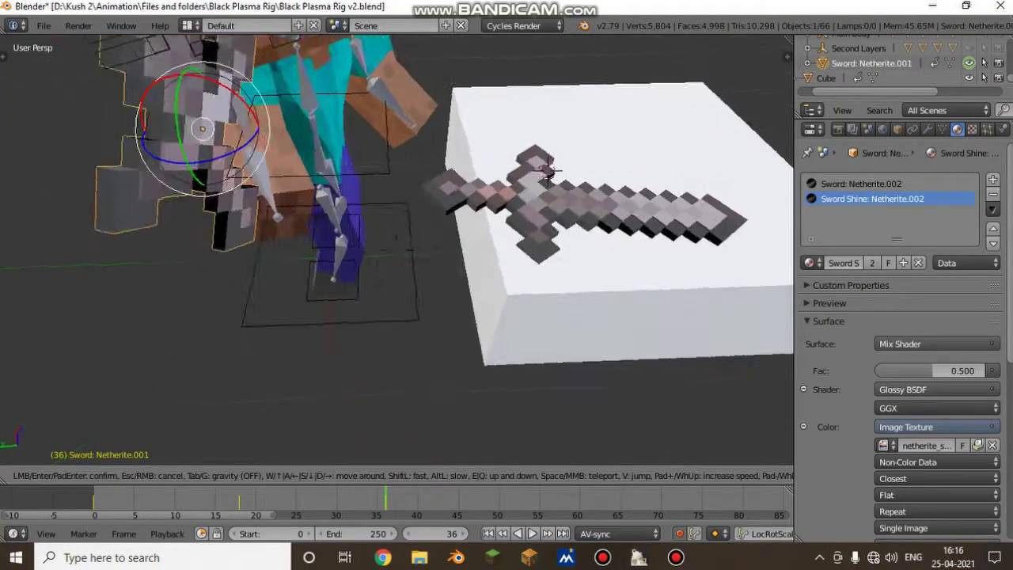
click(397, 253)
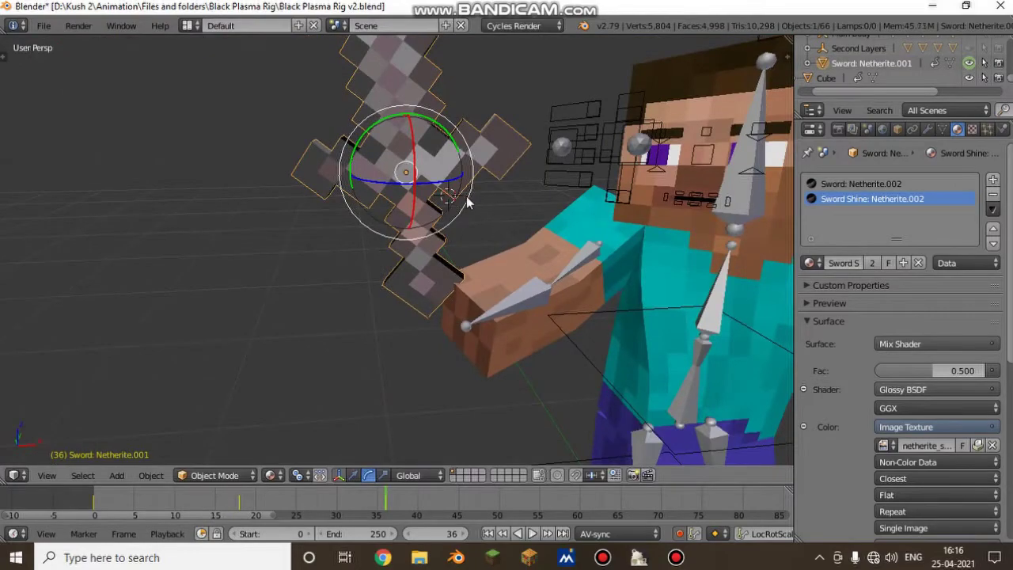
drag(457, 184, 479, 233)
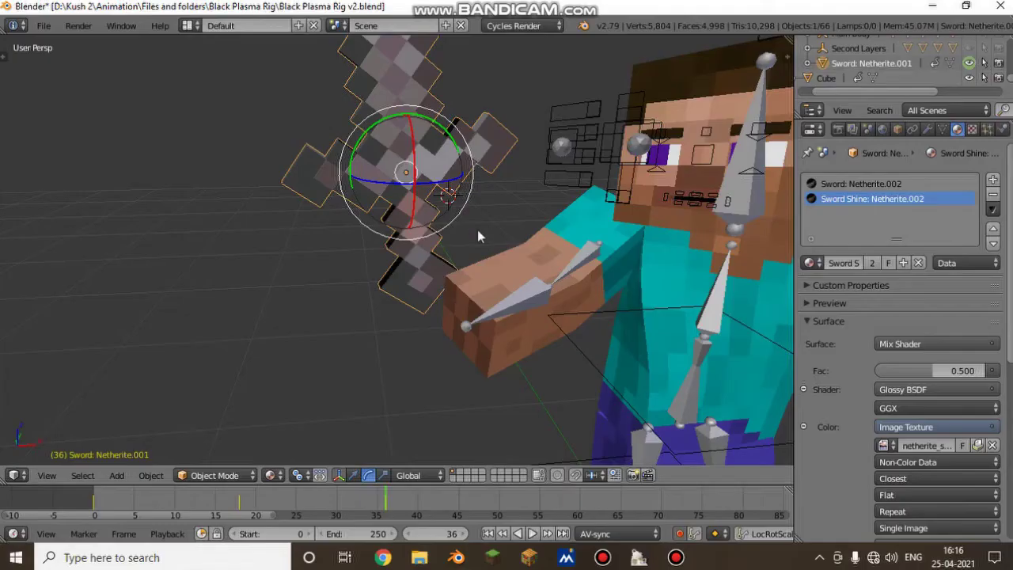
key(g)
click(518, 315)
middle_drag(518, 315, 455, 257)
drag(481, 245, 486, 263)
key(shift+f)
key(w)
key(d)
key(s)
key(Return)
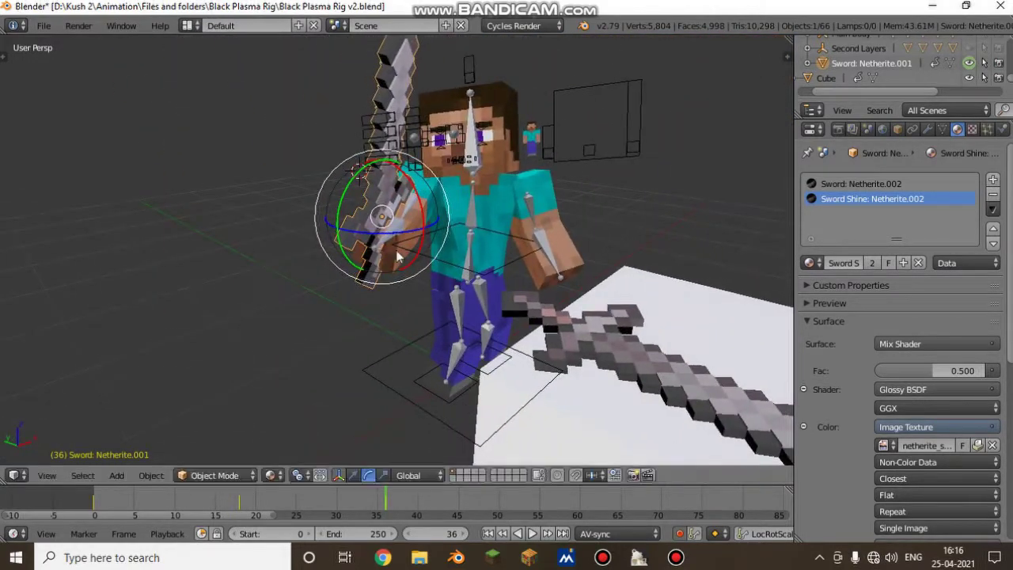
Step: Play back and scrub from frame 18 to 36 to check how the adjusted sword copy moves with the arm
drag(323, 495, 204, 502)
key(alt+a)
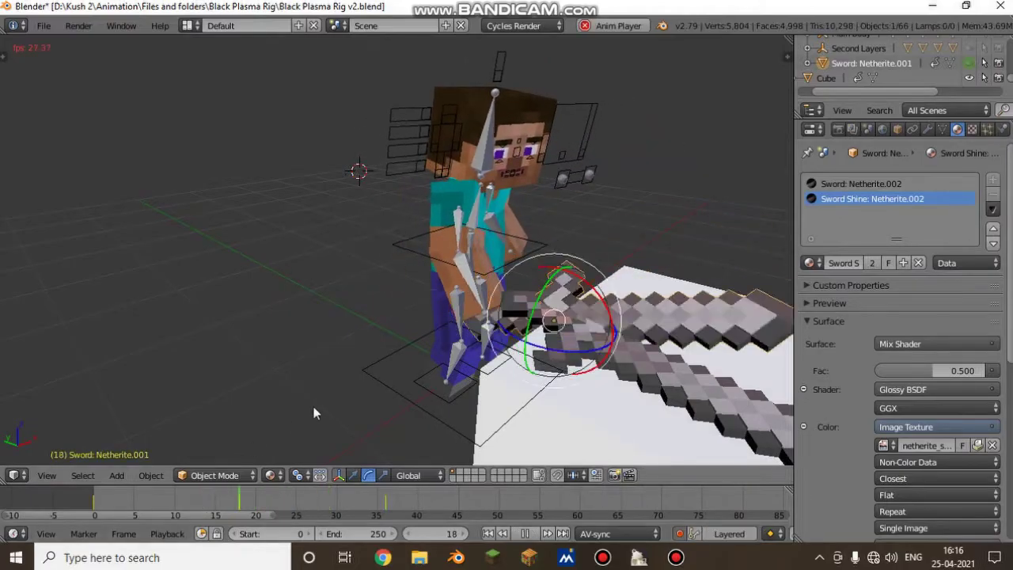
key(alt+a)
drag(356, 493, 261, 526)
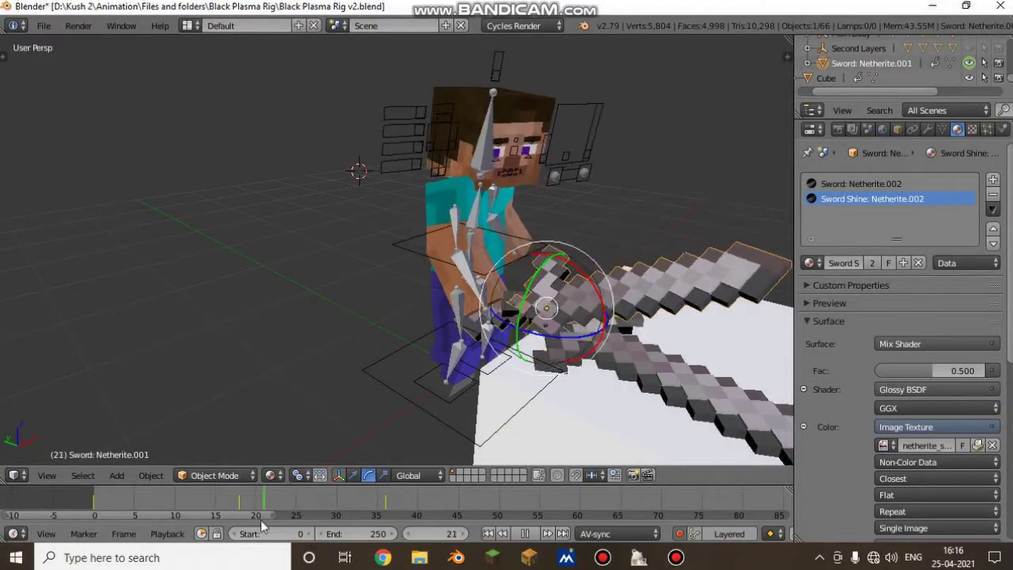
key(Up)
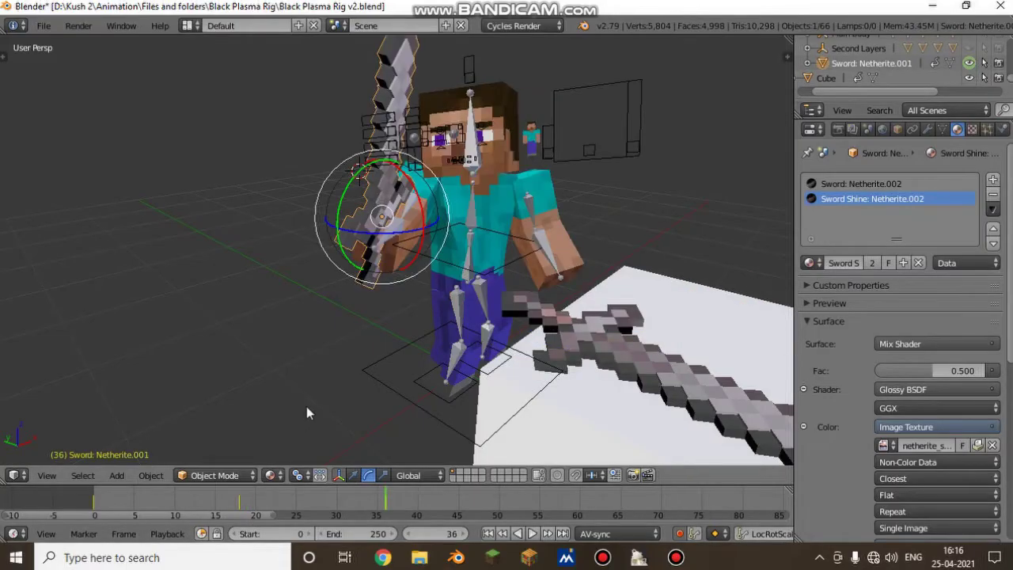
Step: Undo the recent rotation and position changes made to the sword copy at frame 36
key(ctrl+z)
key(ctrl+z)
key(ctrl+z)
key(ctrl+z)
key(ctrl+z)
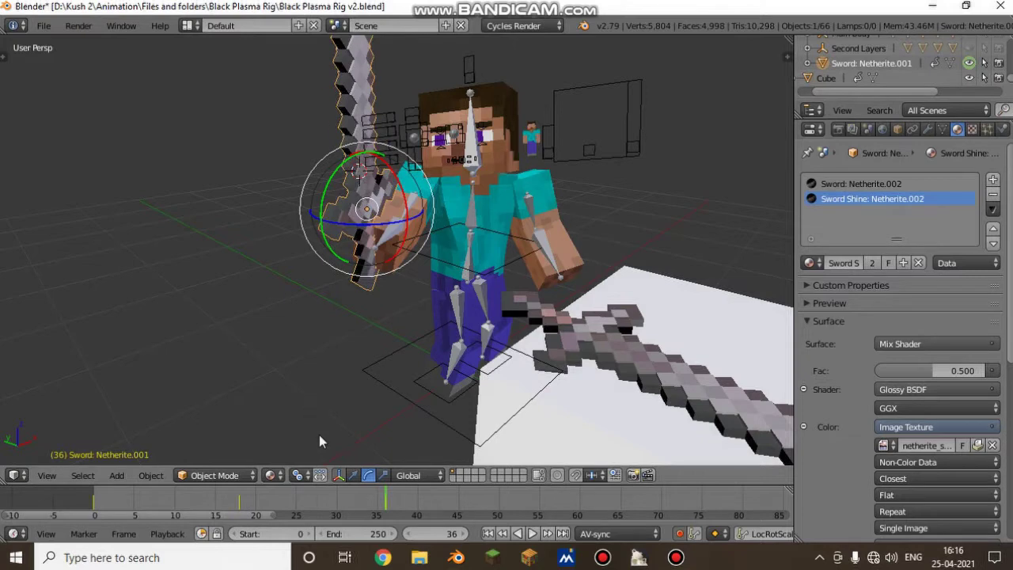
key(ctrl+z)
key(ctrl+z)
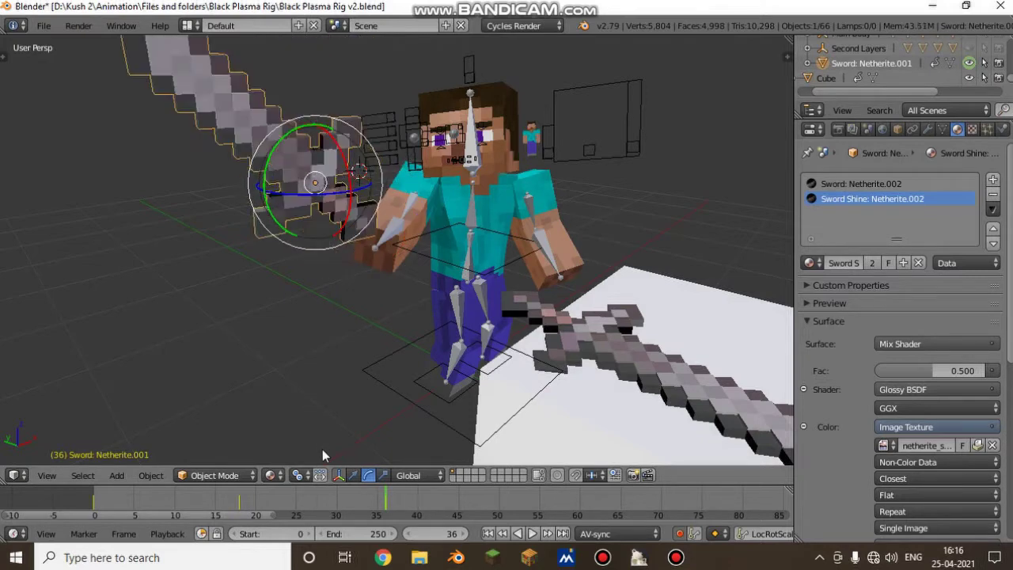
Step: Compare the sword copy's placement relative to the right hand at frames 18 and 36
drag(383, 506, 240, 513)
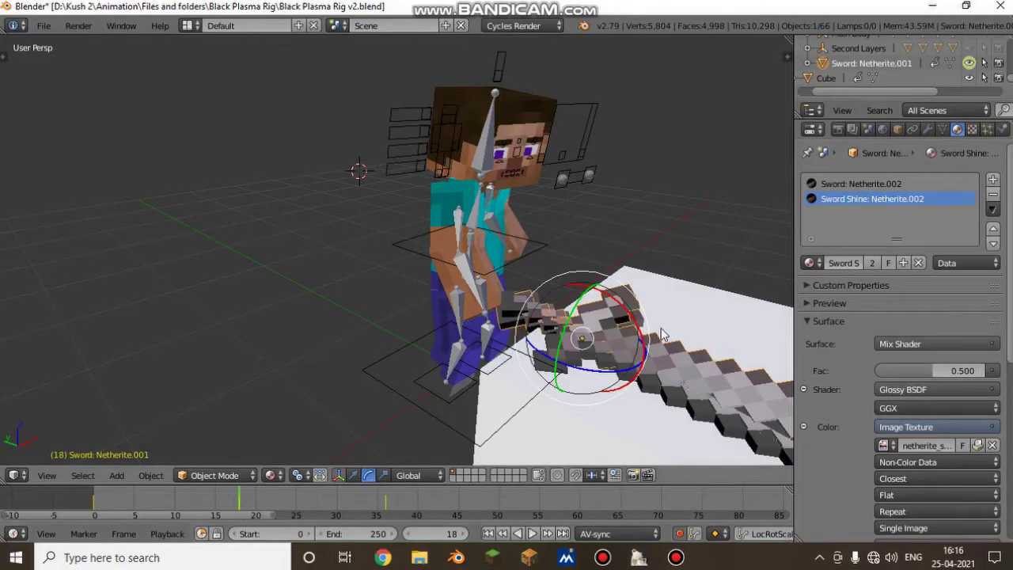
key(shift+f)
key(w)
click(396, 251)
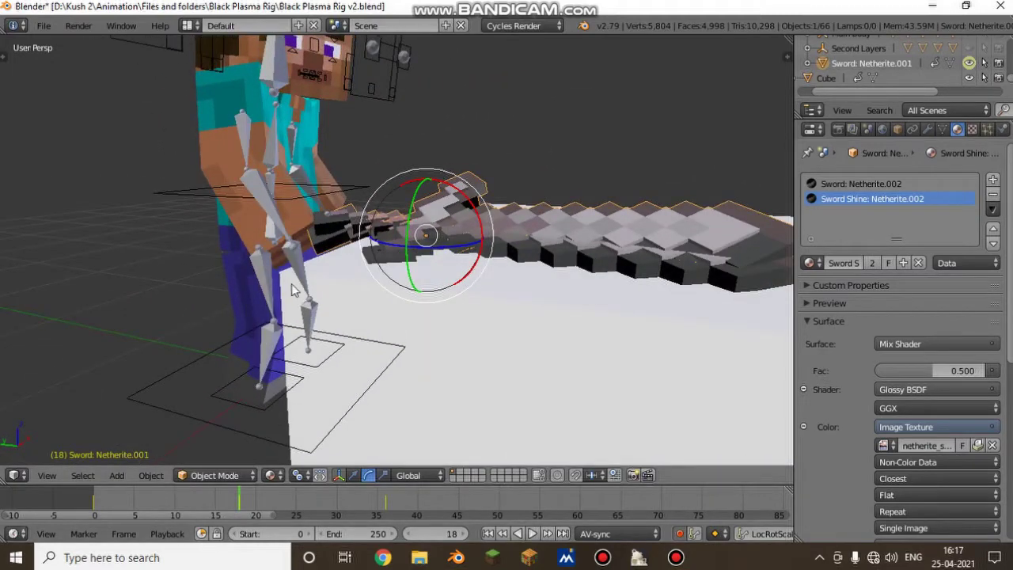
key(Up)
key(ctrl+z)
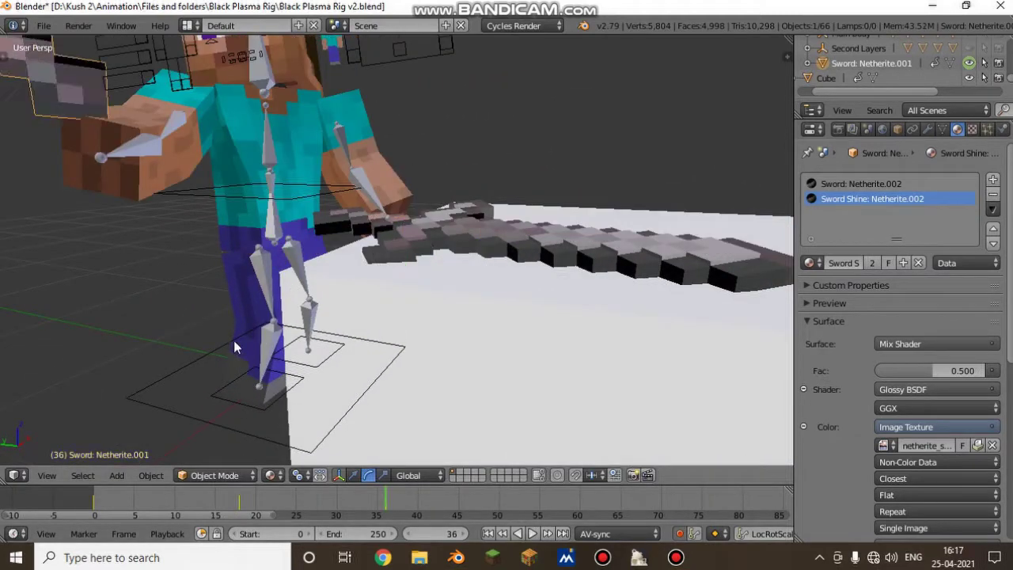
key(shift+f)
key(s)
click(397, 251)
Step: Insert a LocRotScale keyframe on the hand-parented sword copy at frame 18
drag(290, 511, 242, 512)
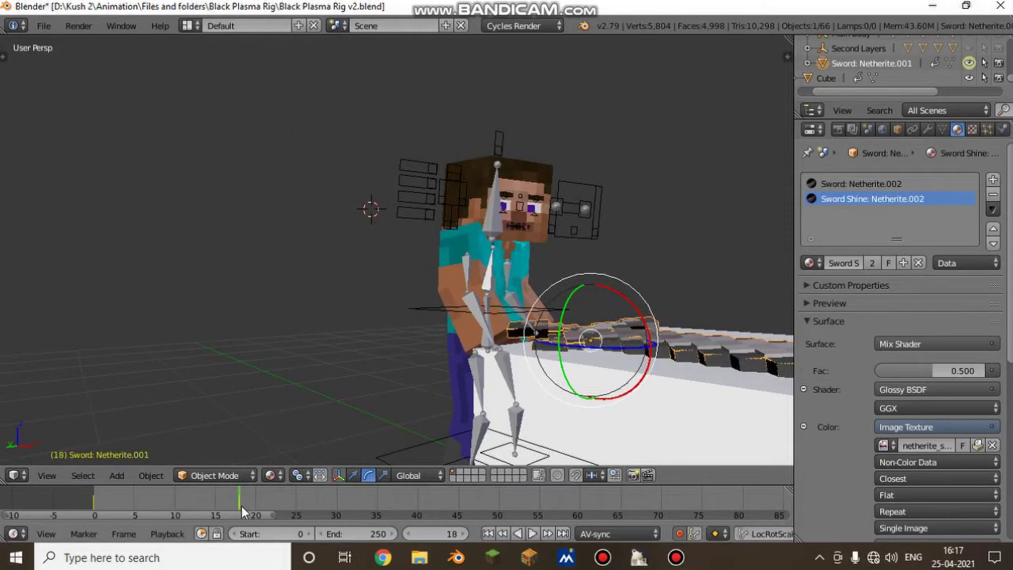
key(shift+f)
key(w)
click(397, 250)
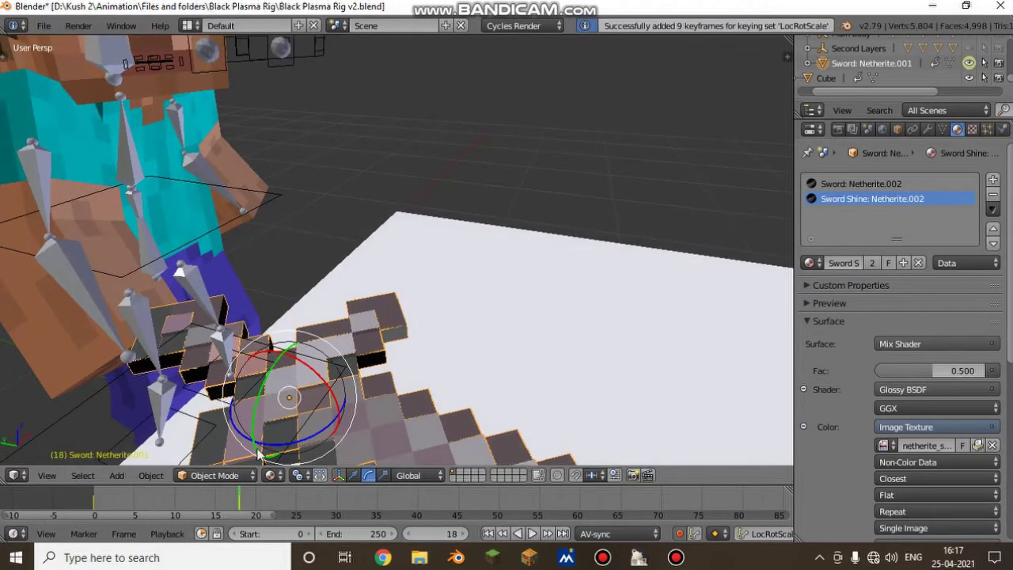
click(417, 537)
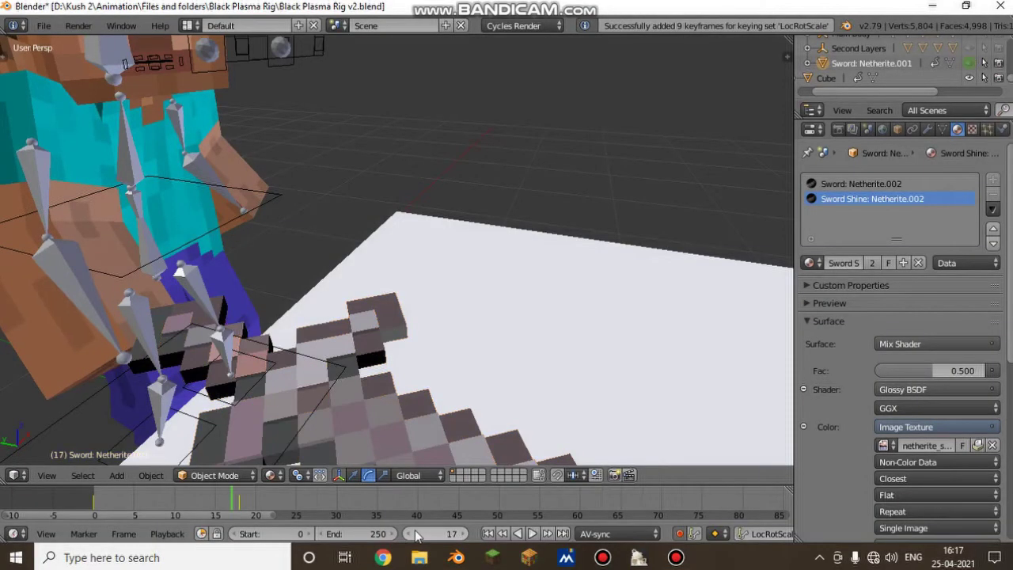
click(423, 534)
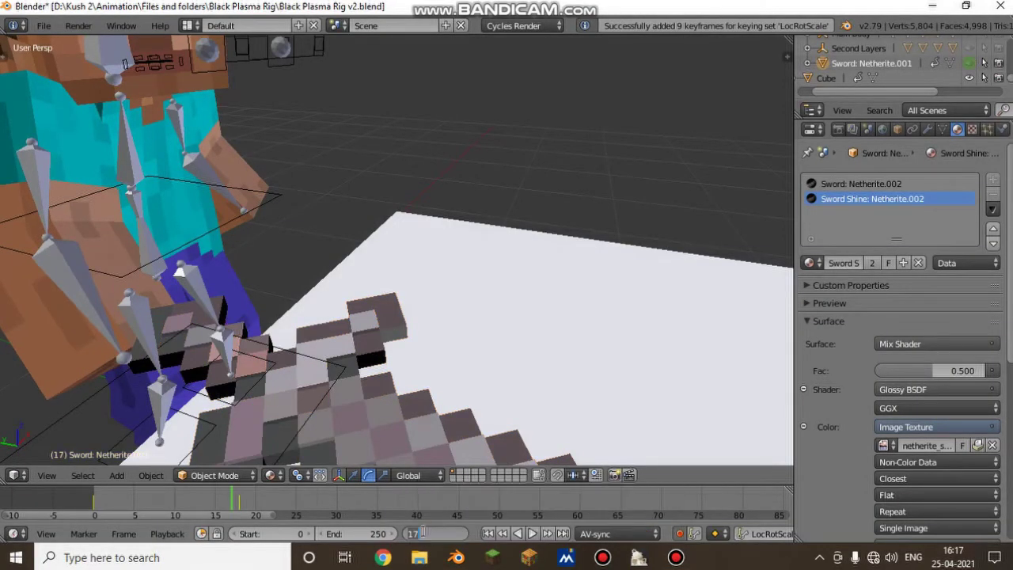
key(Return)
Step: Rotate the sword copy upright at frame 36 and move its handle toward the right fist
key(shift+f)
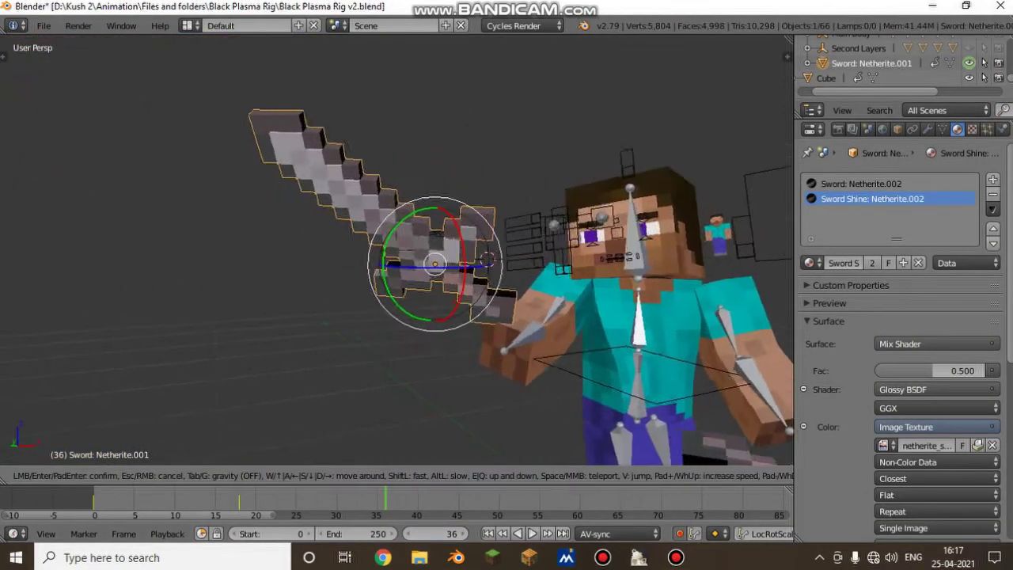
key(w)
click(397, 251)
drag(477, 251, 557, 169)
click(556, 171)
key(g)
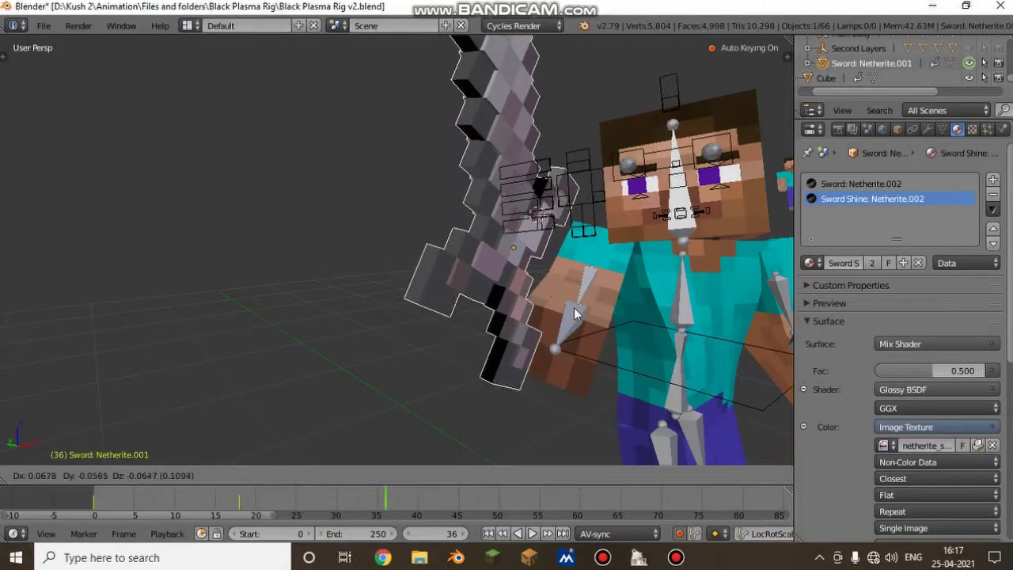
click(598, 329)
Step: Adjust the sword copy's rotation and position from the arm's side so its handle meets the end of the right hand
key(shift+f)
key(a)
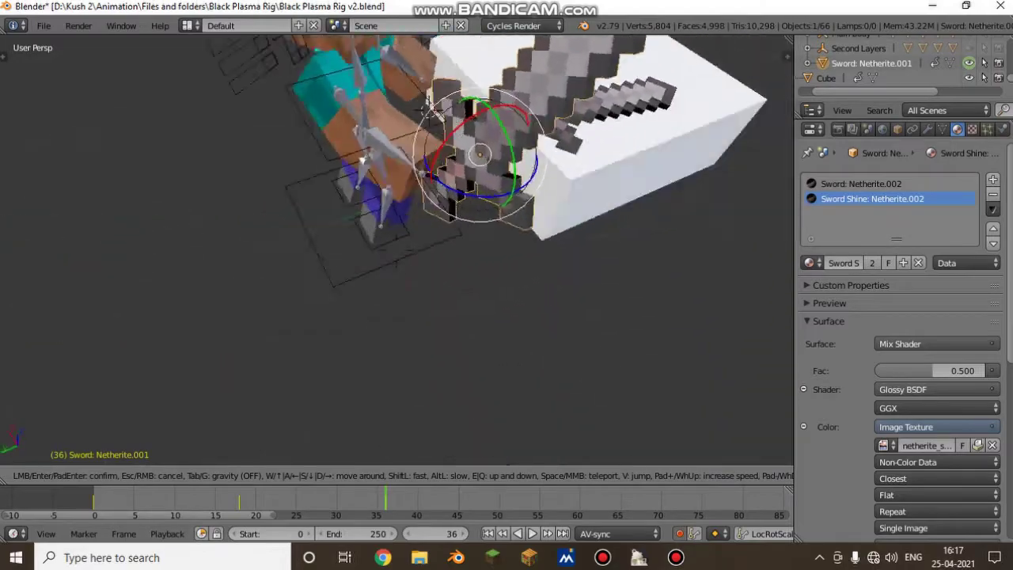
key(w)
click(397, 250)
drag(537, 227, 551, 221)
key(g)
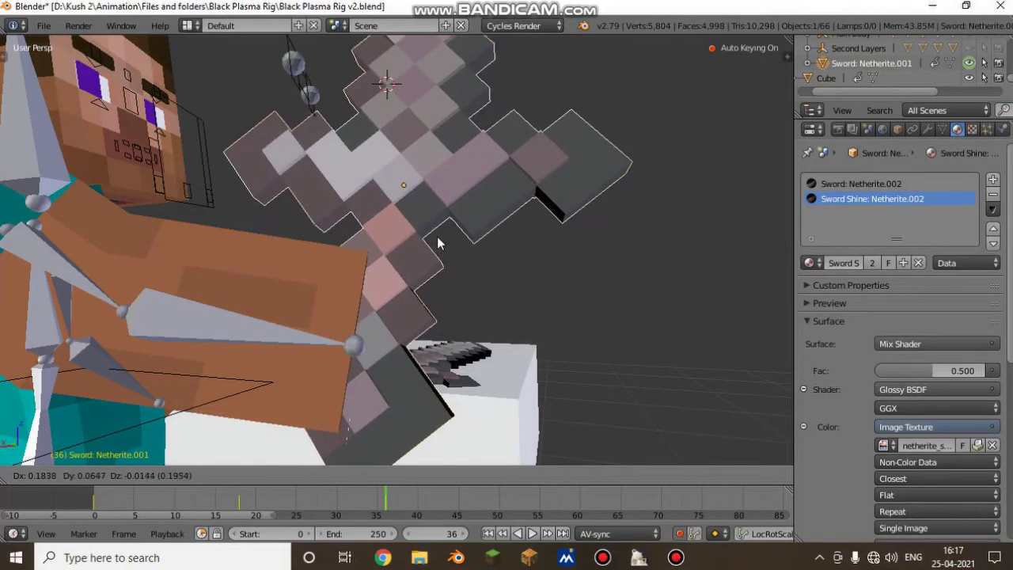
click(436, 233)
Step: Fine-tune the sword copy's position and rotation at frame 36 so the right hand grips the handle
key(shift+f)
key(w)
key(s)
click(398, 250)
key(g)
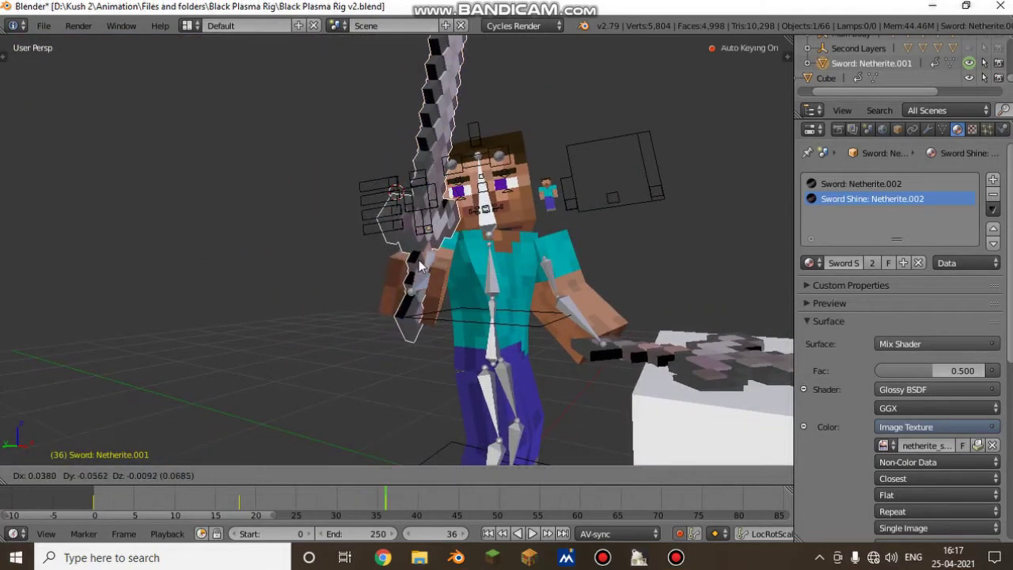
click(420, 267)
drag(436, 229, 440, 227)
Step: Play back and scrub from frame 18 to check the sword copy's motion into the raised grip
key(shift+f)
key(d)
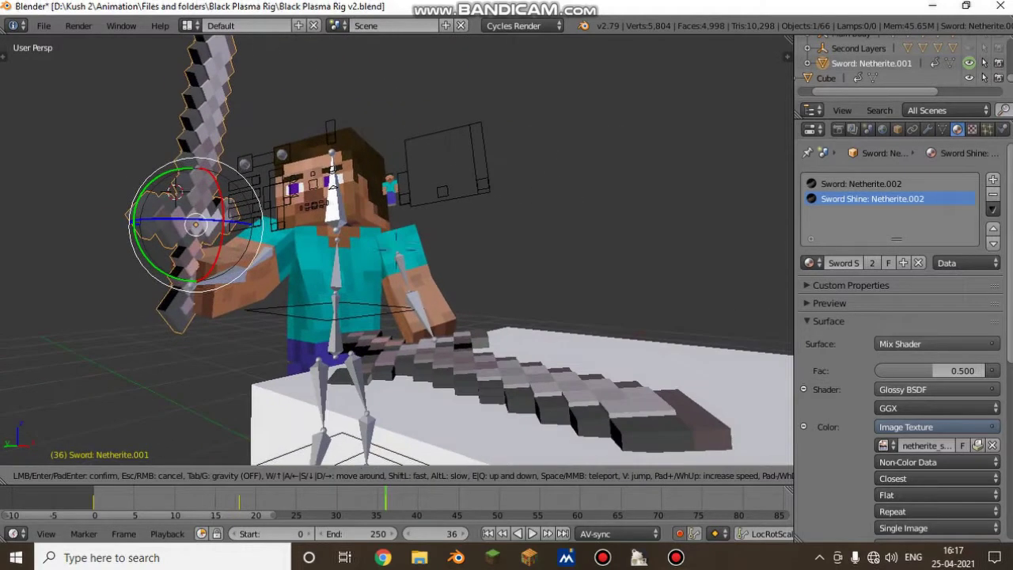
click(418, 229)
click(278, 514)
key(alt+a)
drag(277, 514, 239, 511)
key(alt+a)
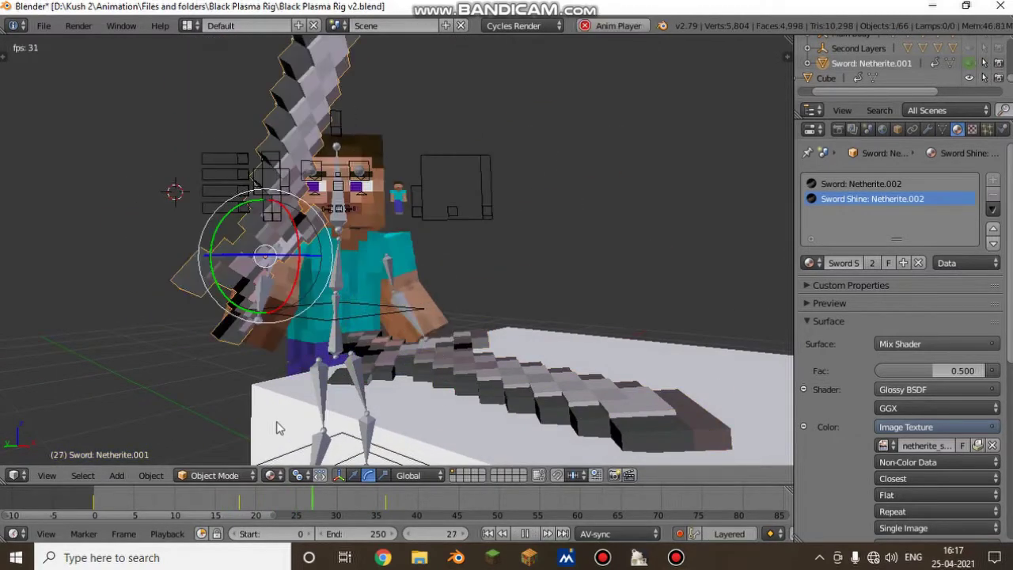
key(alt+a)
drag(315, 510, 239, 503)
key(alt+a)
key(alt+a)
Step: Select the original sword at frame 18, turn its viewport visibility on, and key it
click(236, 503)
right_click(443, 360)
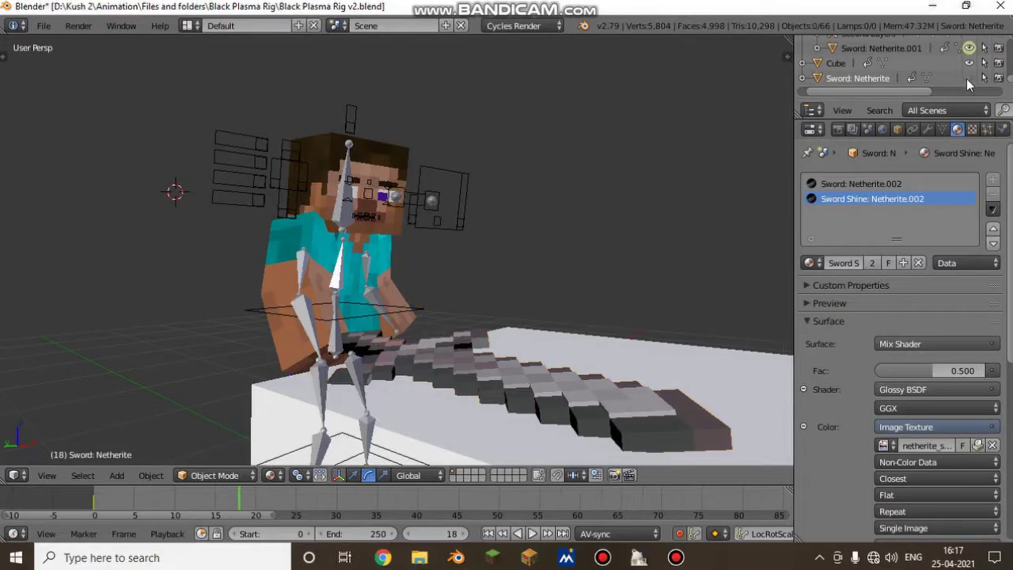
right_click(969, 79)
right_click(969, 80)
click(950, 80)
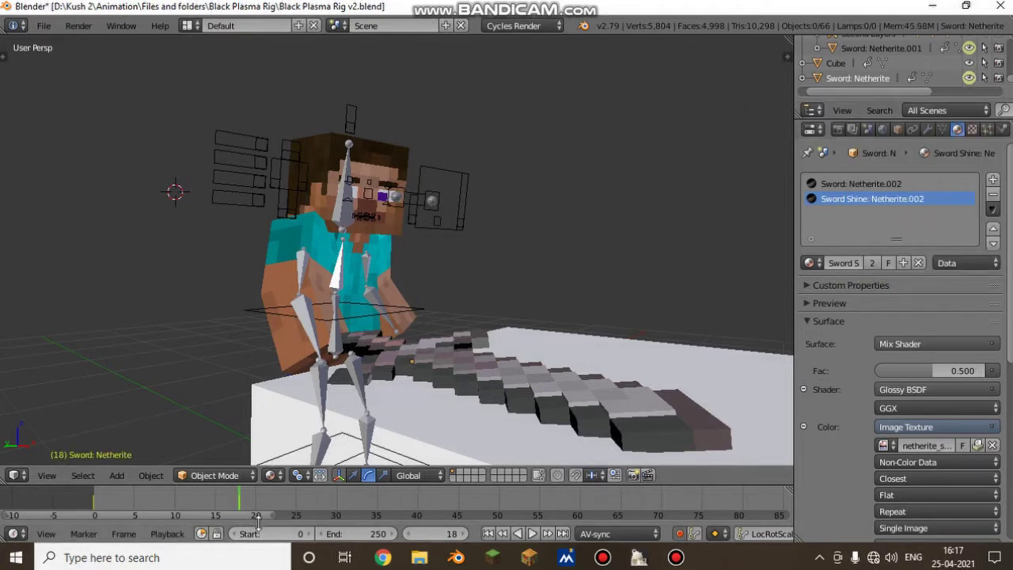
Step: Key the original sword hidden at frame 18 and visible at frame 0
key(alt+a)
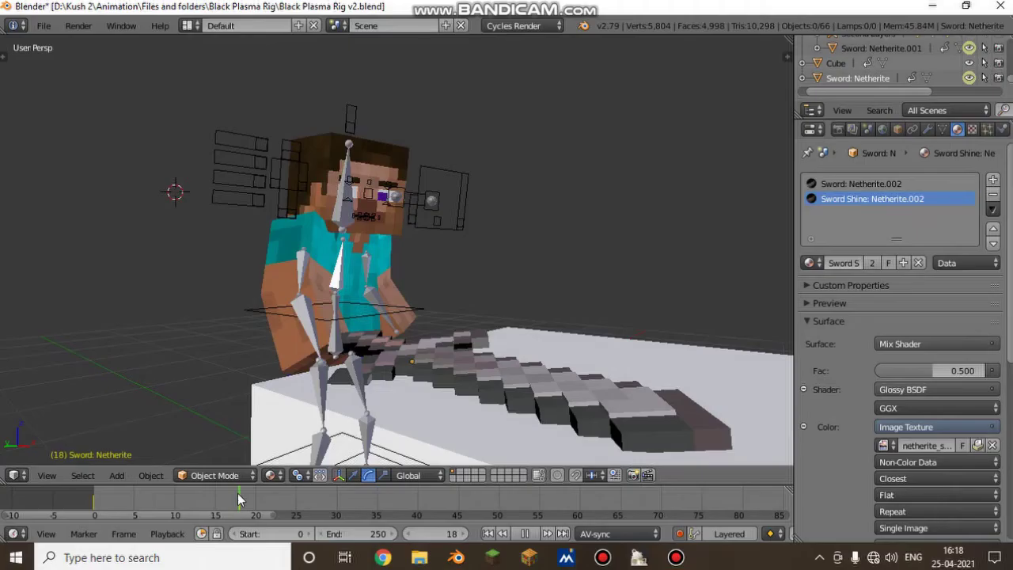
key(alt+a)
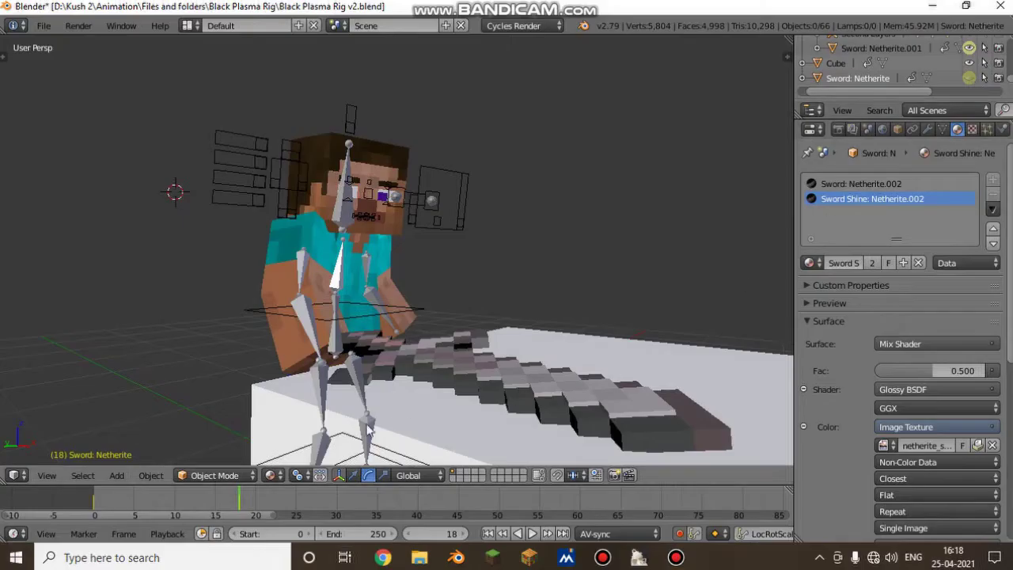
key(shift+Left)
key(alt+a)
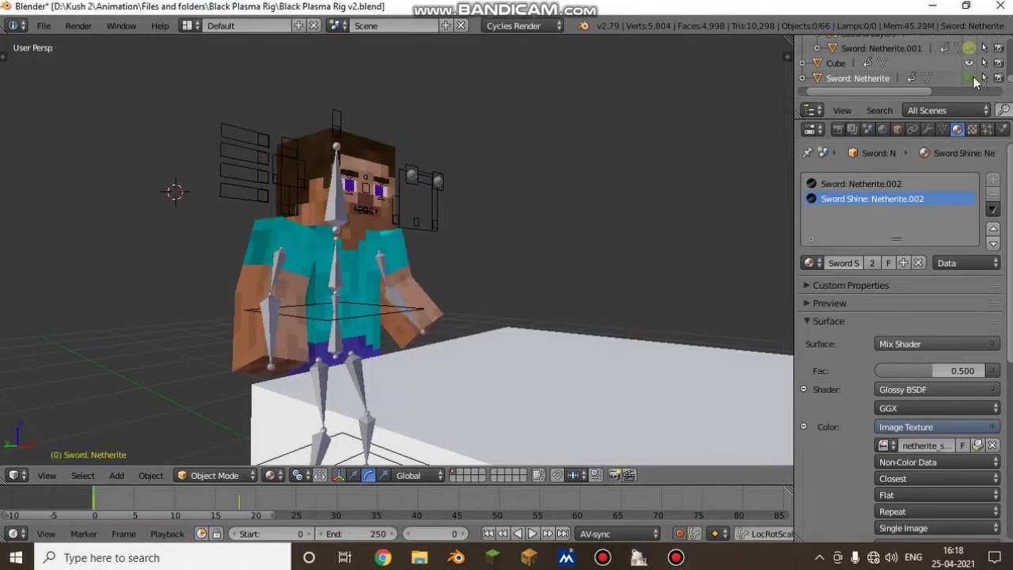
click(970, 78)
key(alt+a)
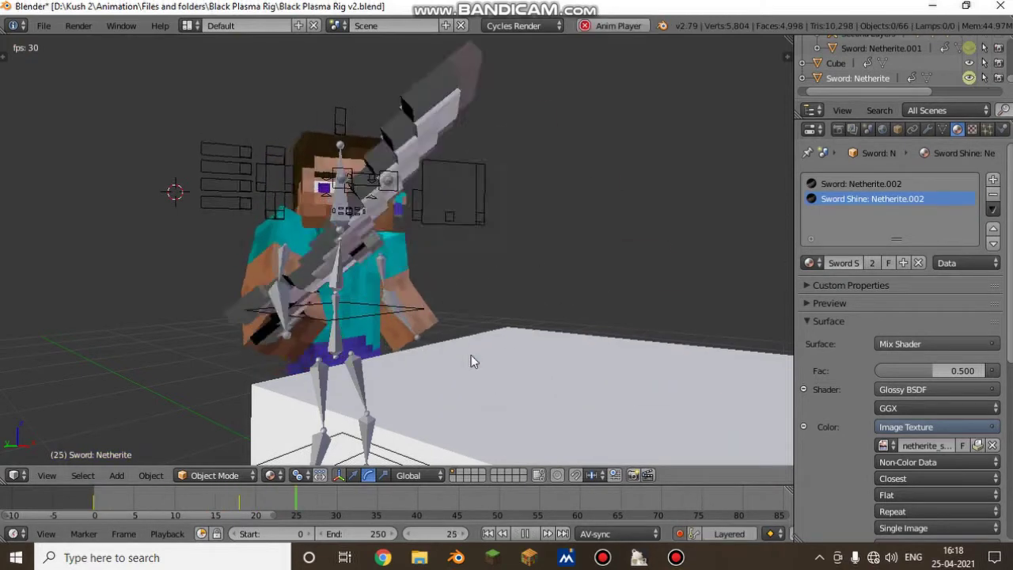
Step: Check the switch between the two swords by playing the animation and scrubbing around frame 20
key(alt+a)
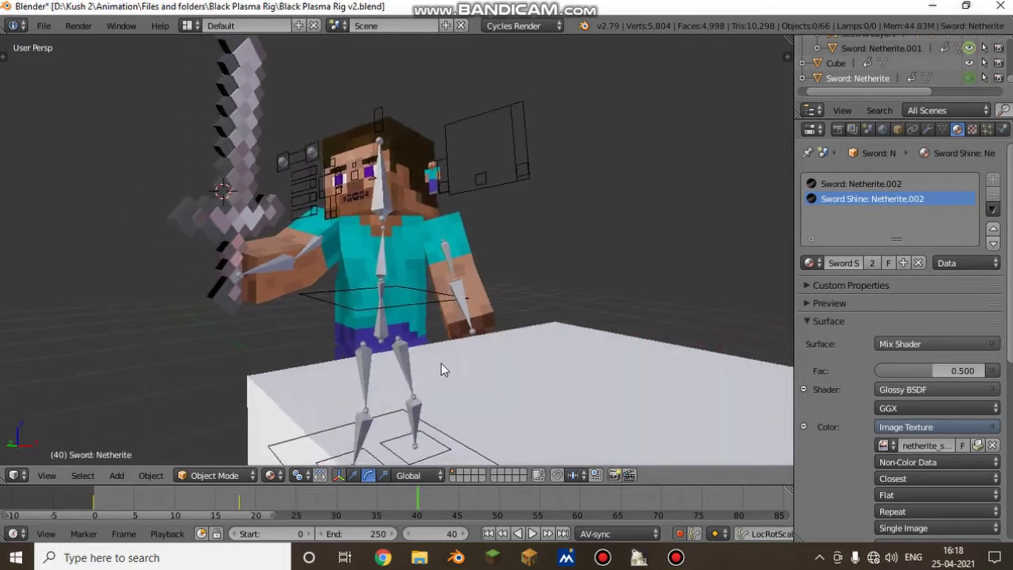
middle_drag(447, 362, 423, 368)
drag(243, 513, 256, 492)
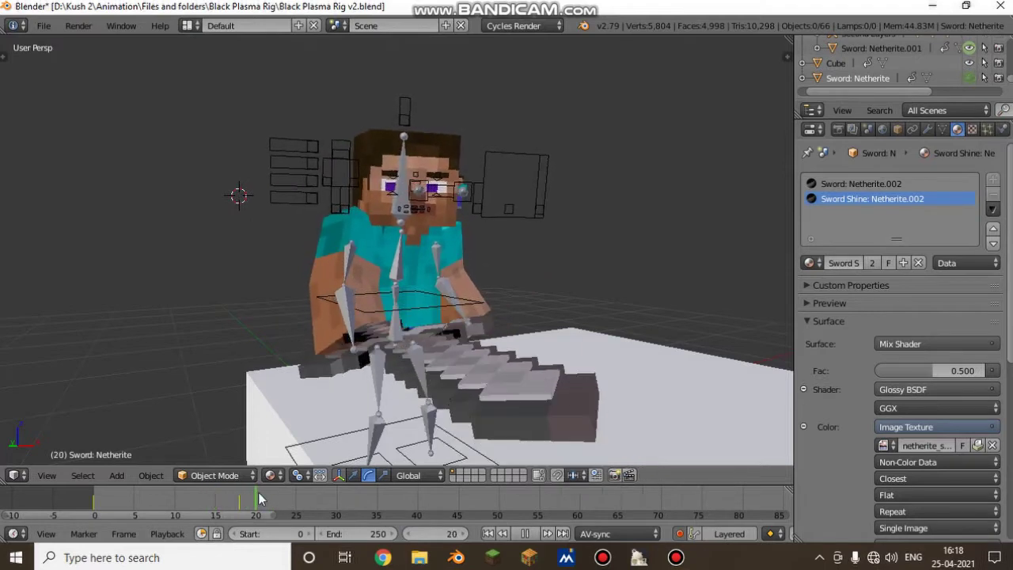
Step: Delete the original sword, leaving only the hand-parented copy, and inspect the pose at frame 20
click(217, 496)
key(alt+a)
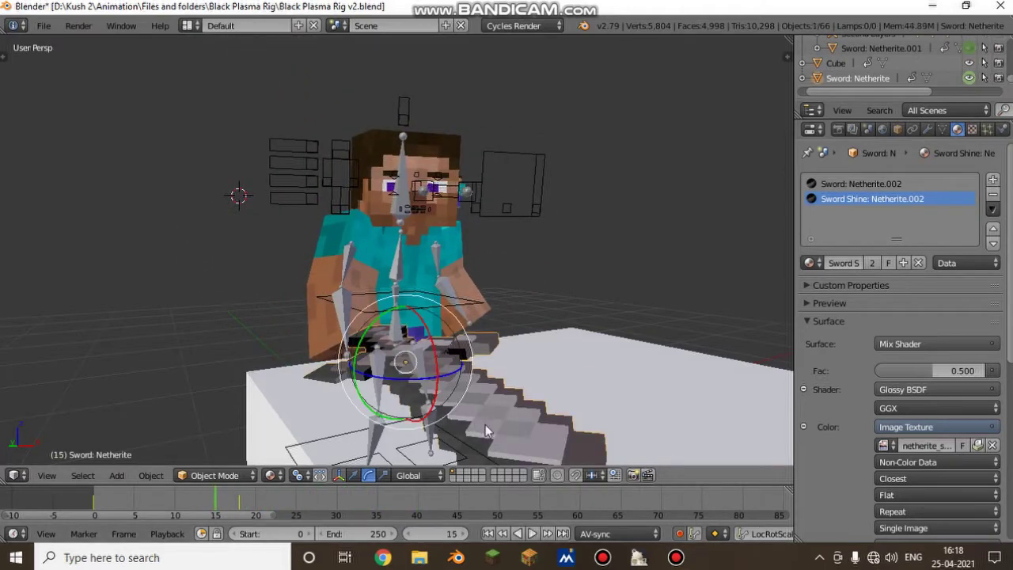
key(x)
click(473, 426)
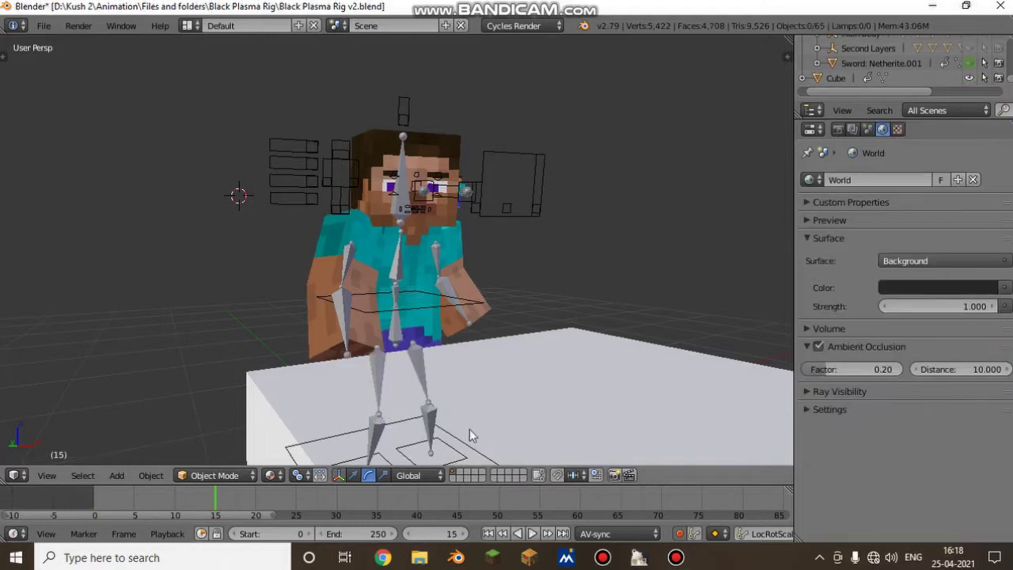
drag(203, 489, 256, 517)
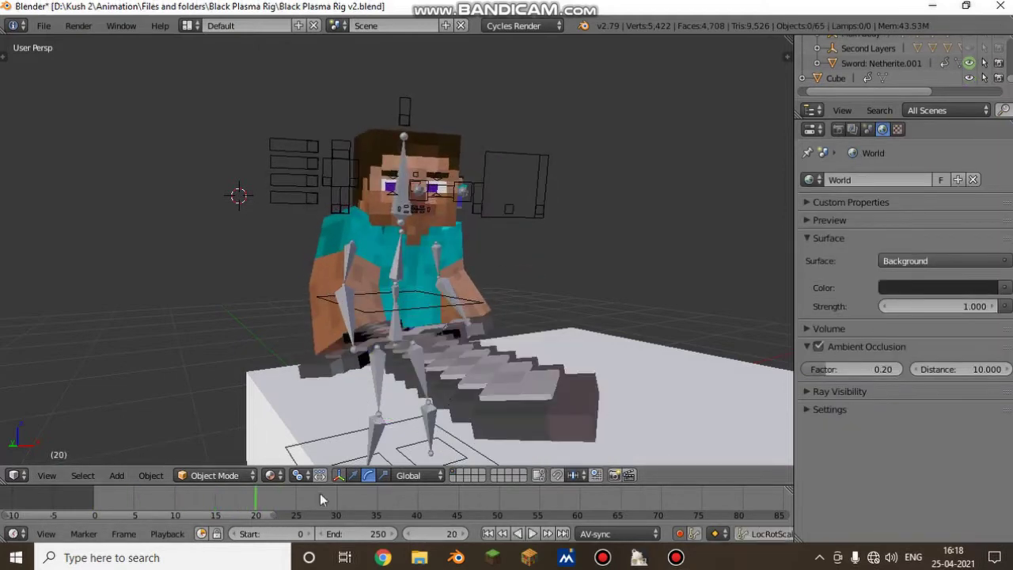
Step: Select the sword copy, review it at frame 36, and key its visibility on at frame 0
right_click(508, 391)
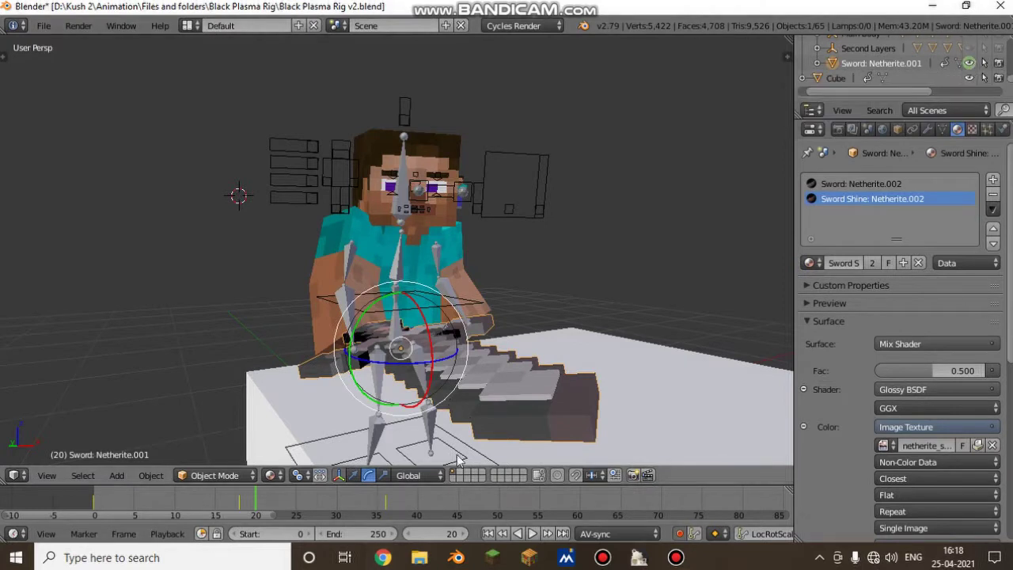
drag(383, 492, 386, 500)
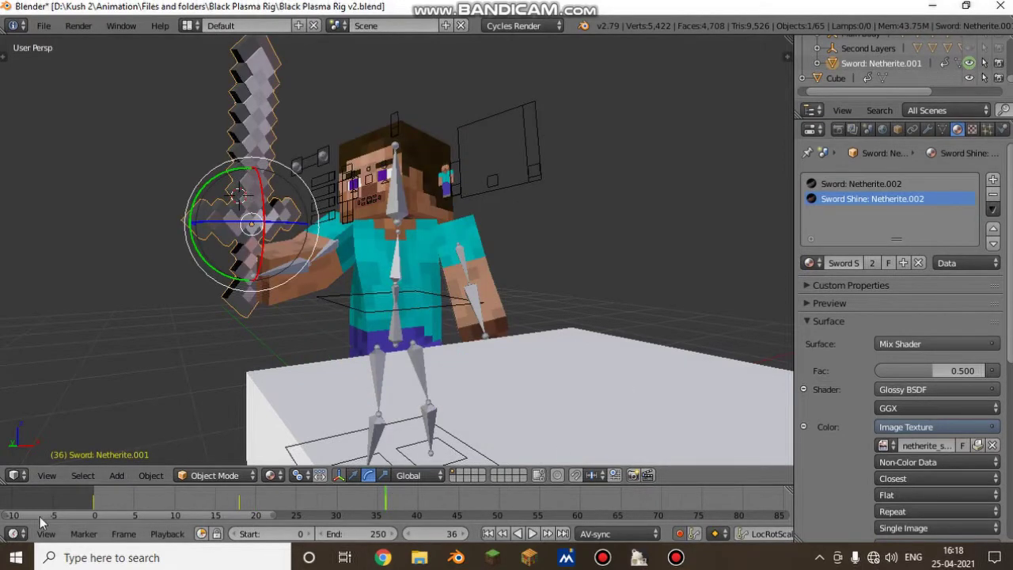
click(89, 497)
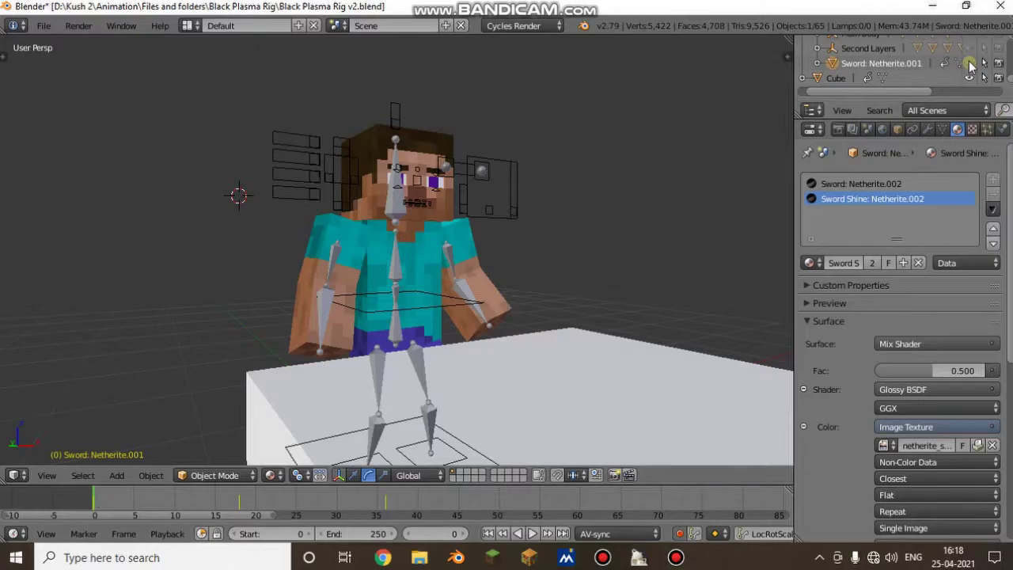
click(969, 63)
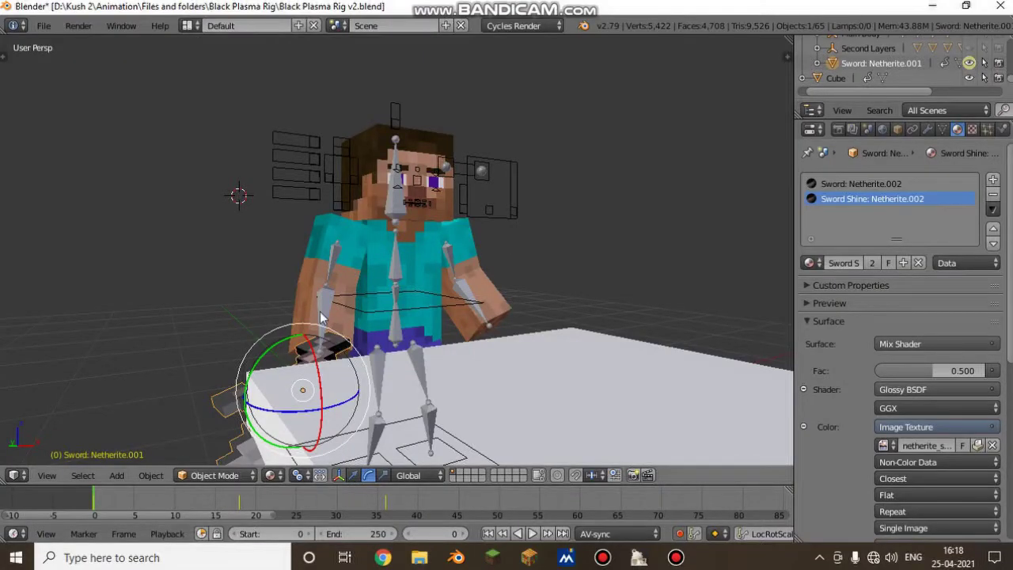
Step: Rotate the sword copy at frame 18 to adjust how it lies on the white block
key(alt+a)
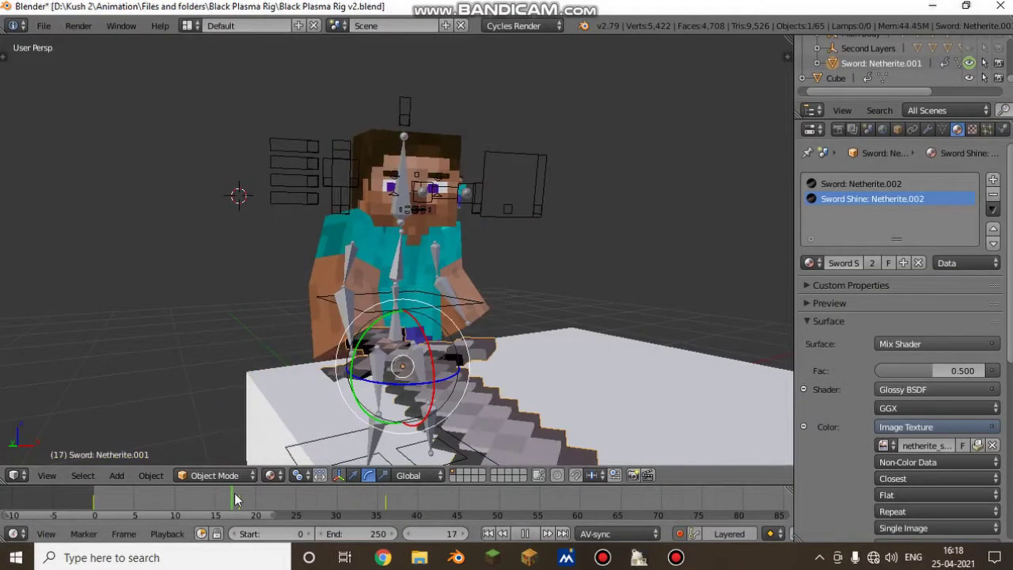
key(shift+f)
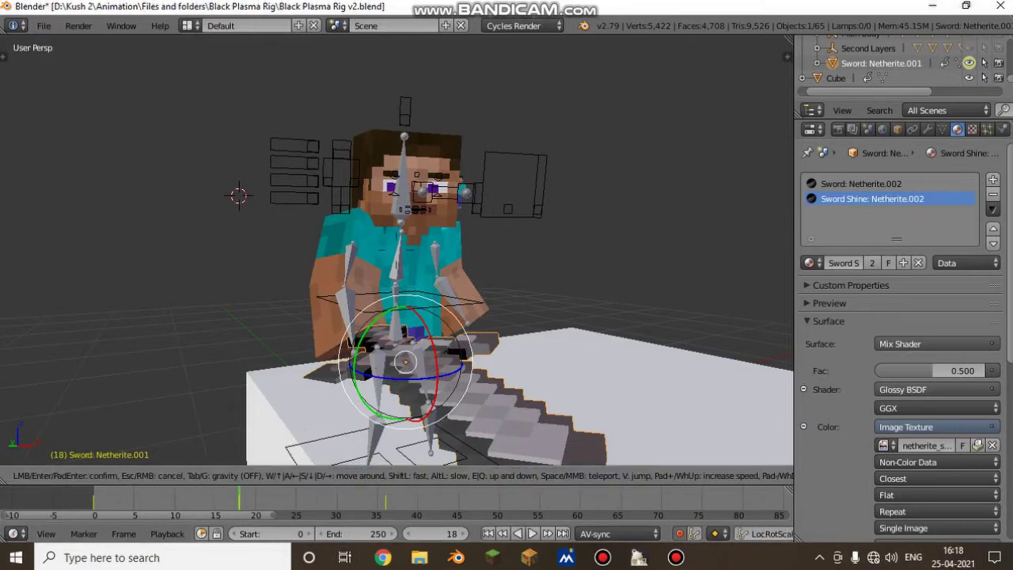
key(w)
key(a)
key(q)
click(397, 257)
key(r)
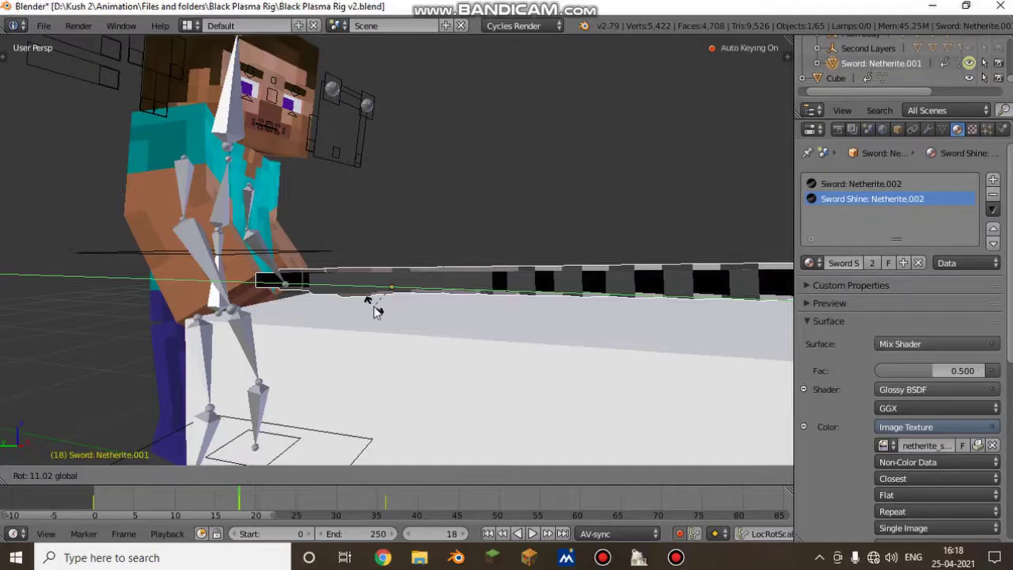
click(367, 367)
Step: Remove the sword copy's LocRotScale keyframes at frame 36
click(382, 508)
key(alt+a)
scroll(774, 538, down, 3)
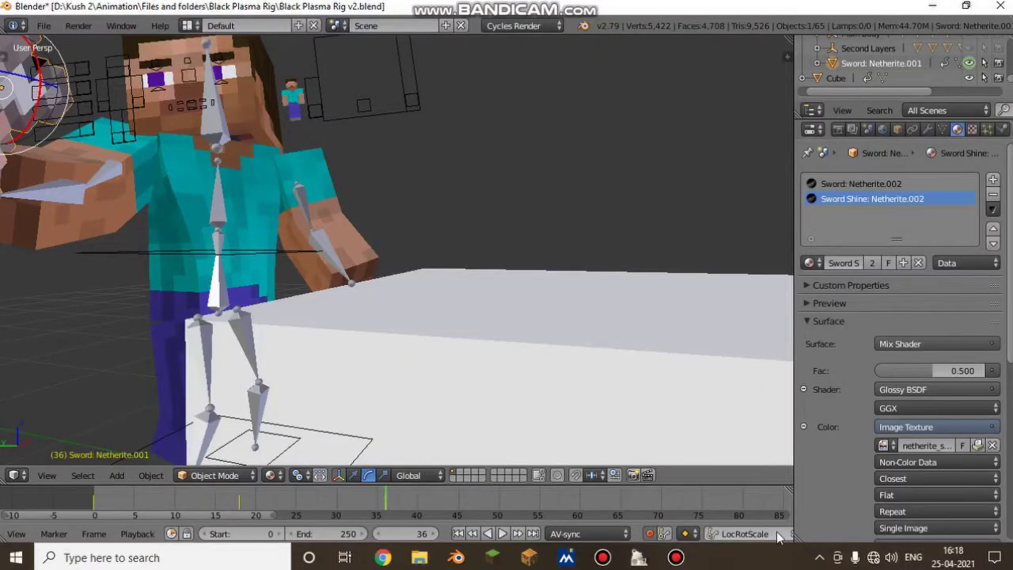
click(782, 535)
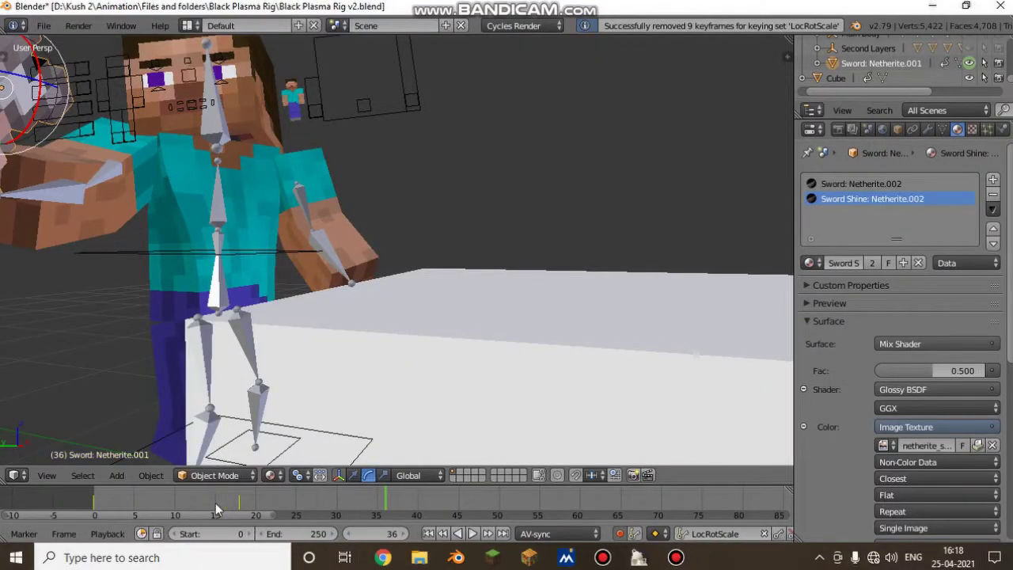
Step: Parent the sword copy to the character rig with Armature Deform at frame 18
click(239, 503)
right_click(197, 250)
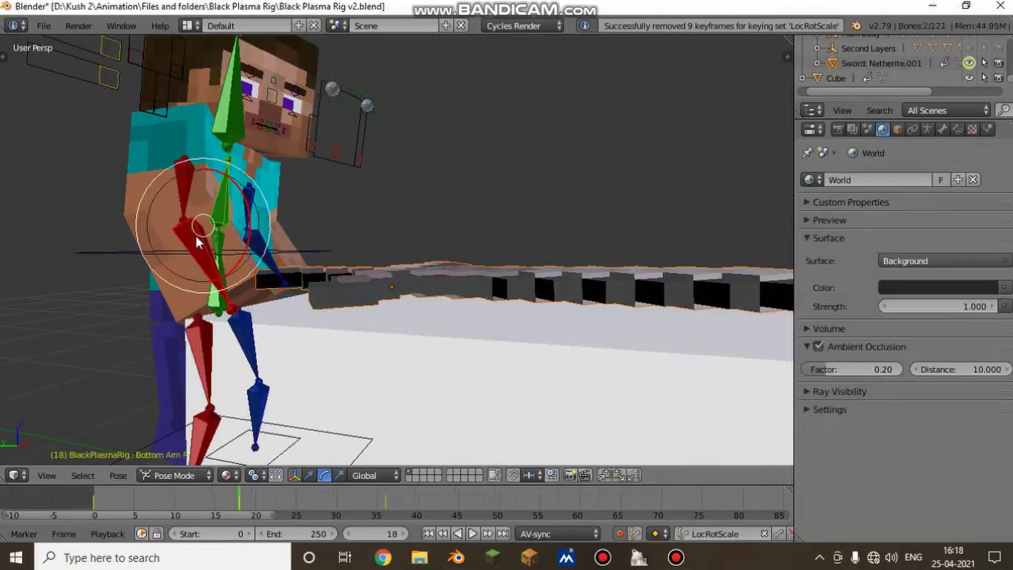
key(ctrl+p)
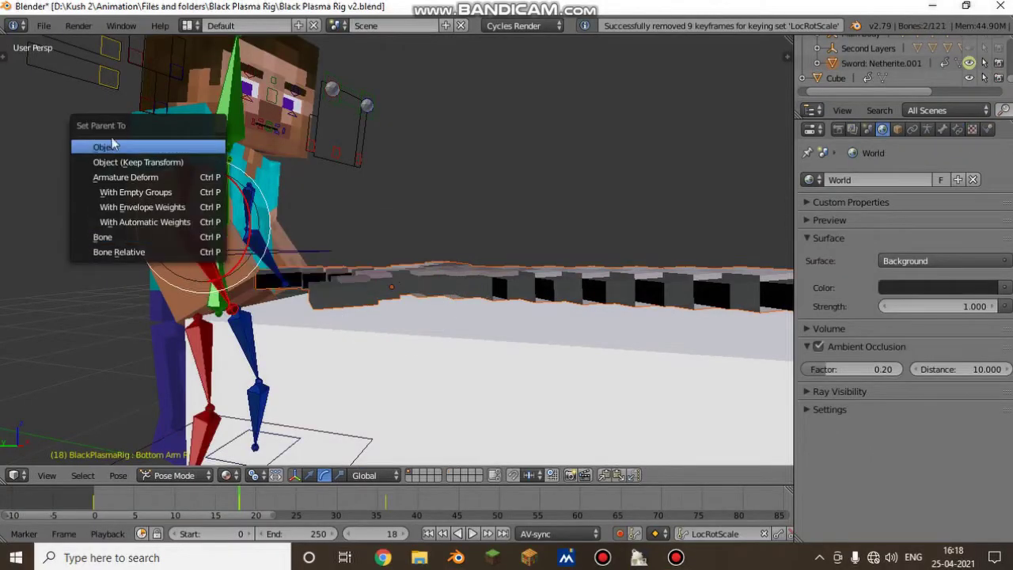
click(104, 180)
Step: Check the sword copy at frame 19, select it, and remove its LocRotScale keyframes at frame 0
key(shift+f)
click(396, 249)
click(246, 501)
mouse_move(247, 496)
mouse_down()
mouse_move(186, 495)
mouse_move(247, 496)
mouse_up()
right_click(496, 242)
right_click(470, 265)
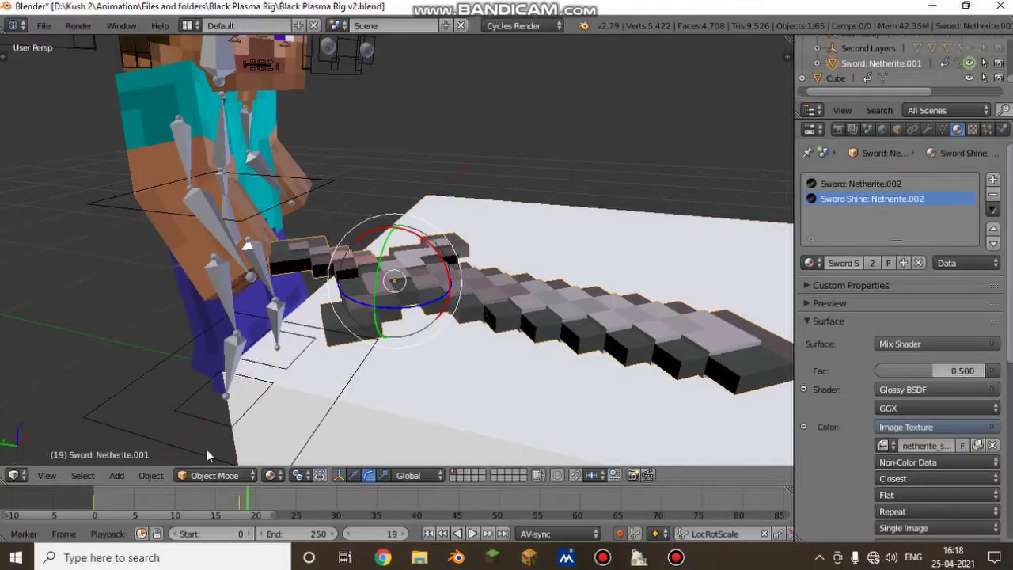
click(103, 505)
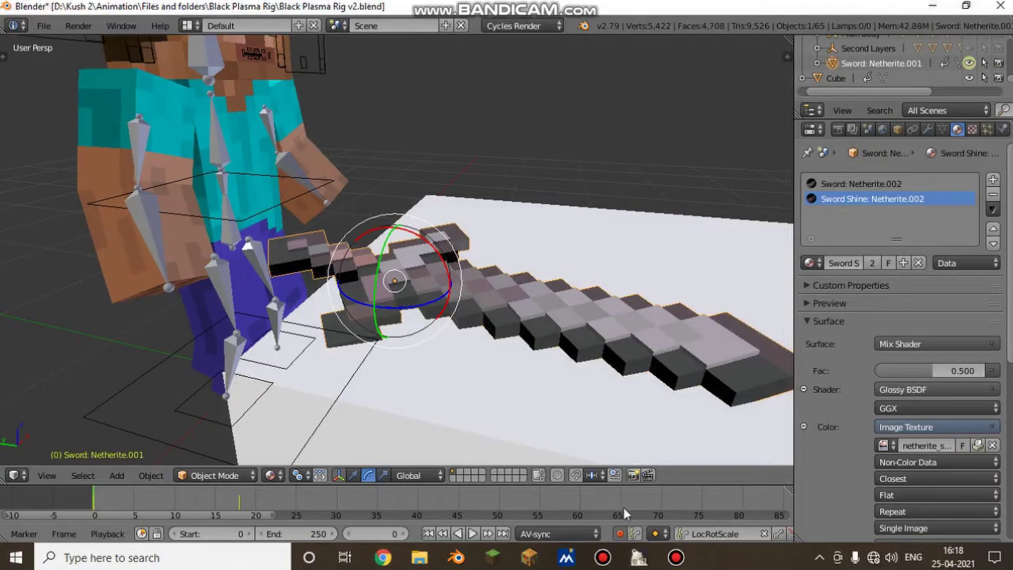
key(alt+i)
Step: Examine from several close angles how the sword copy rests on the block at frame 0
key(shift+f)
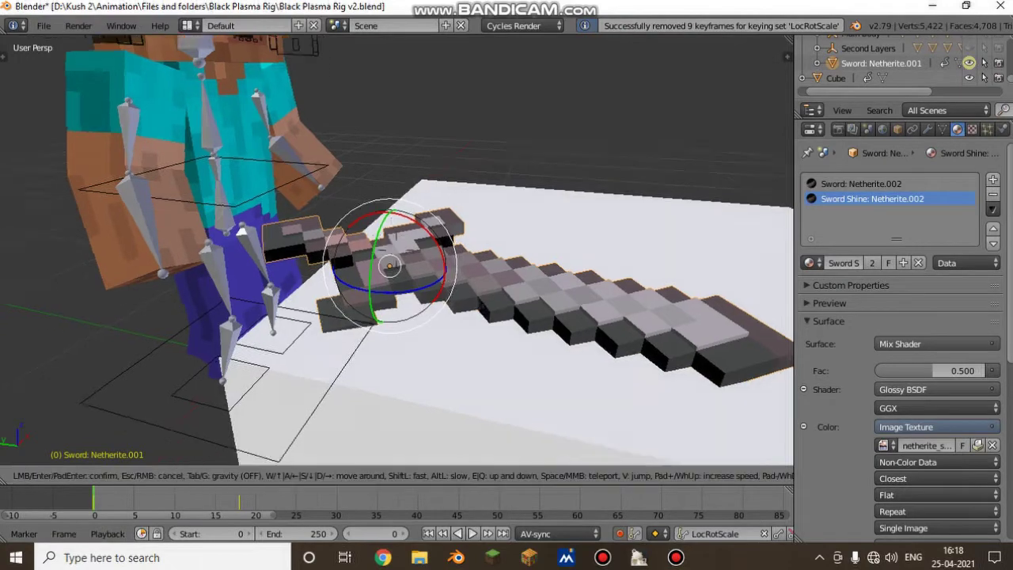
key(s)
key(w)
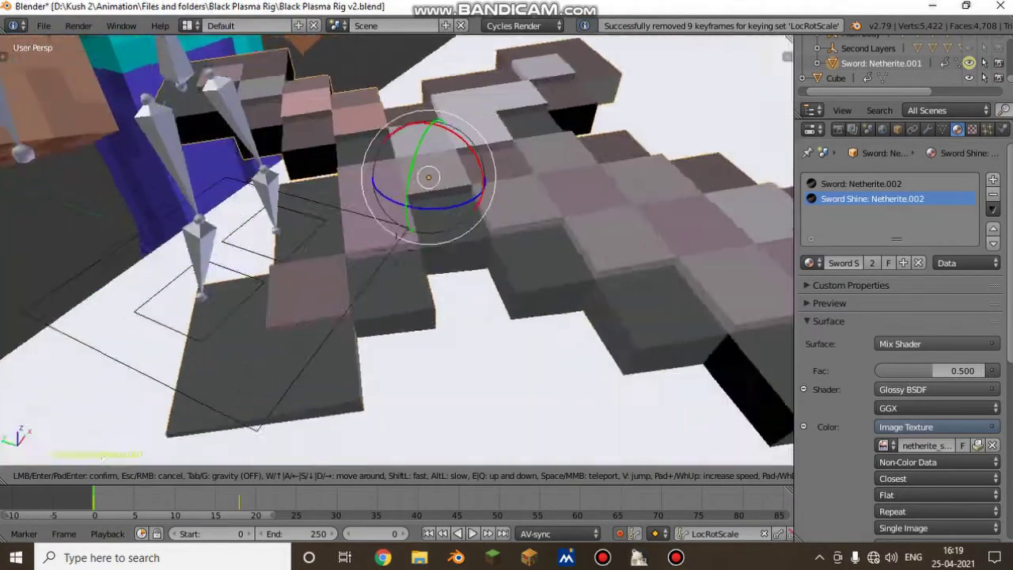
key(s)
click(398, 248)
drag(376, 218, 374, 213)
click(376, 221)
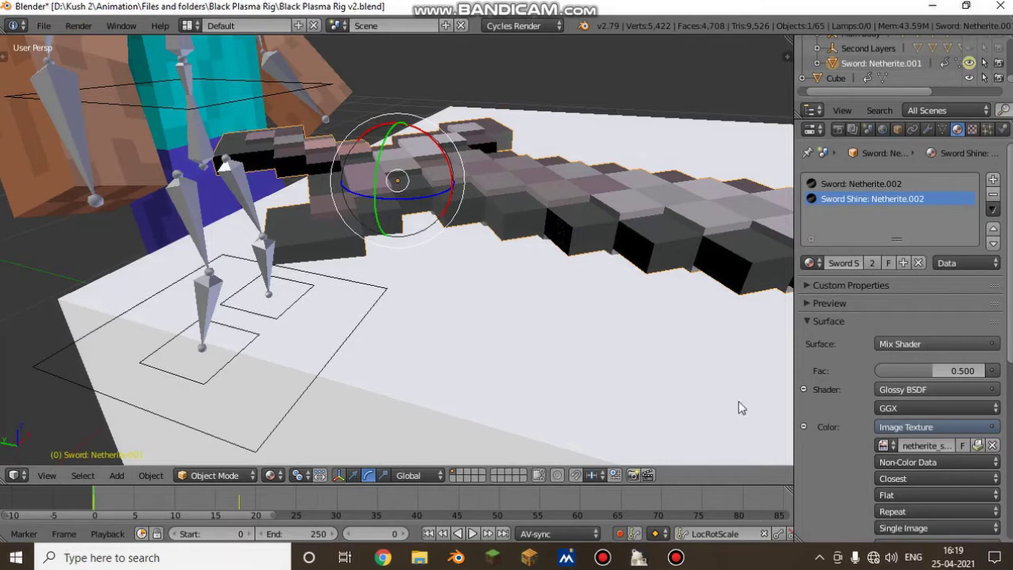
key(shift+f)
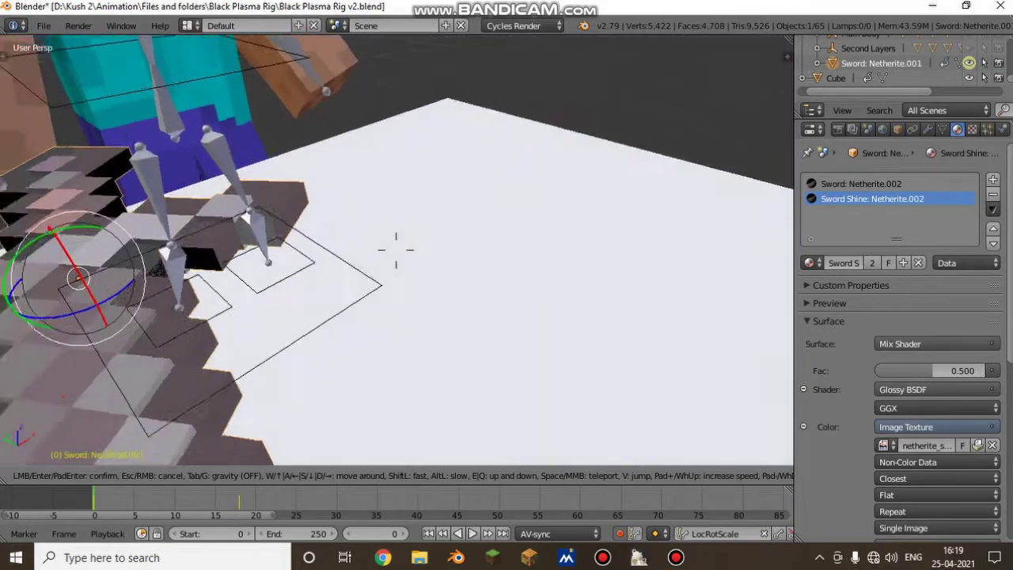
key(w)
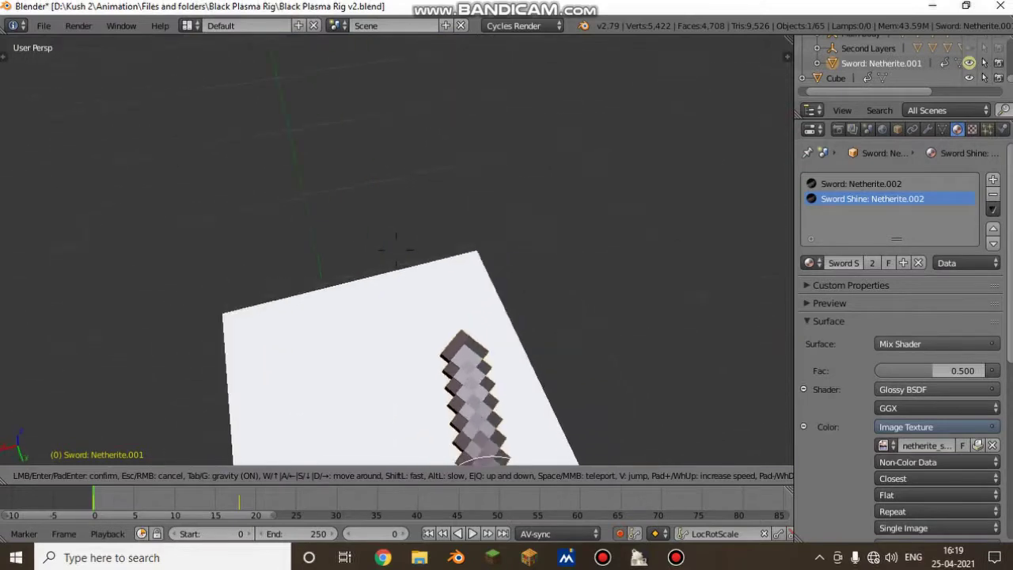
key(Escape)
key(w)
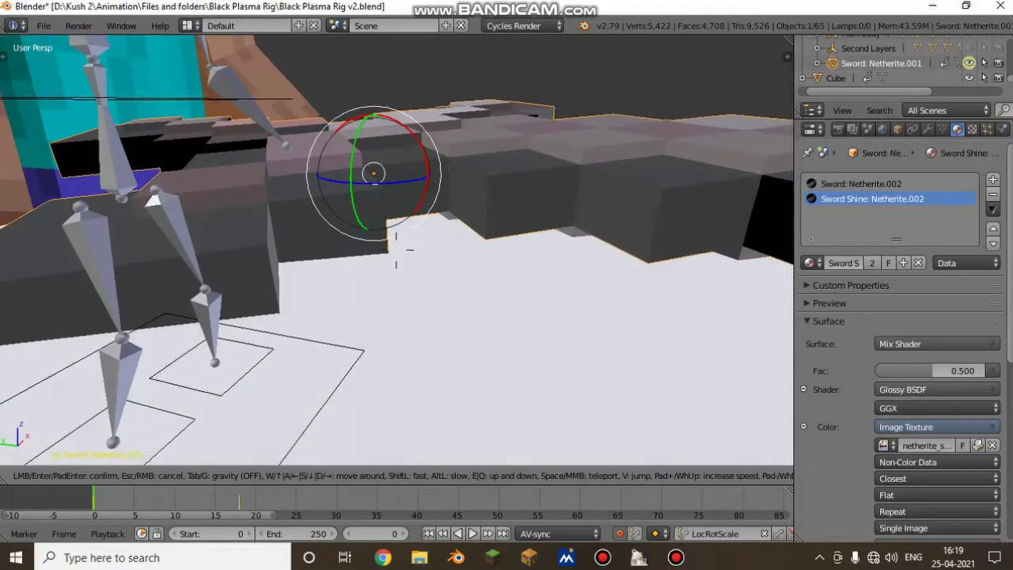
key(a)
key(d)
key(s)
key(e)
click(397, 250)
Step: Scrub the opening frames and clear the sword copy's LocRotScale keyframes at frame 0 again
key(alt+a)
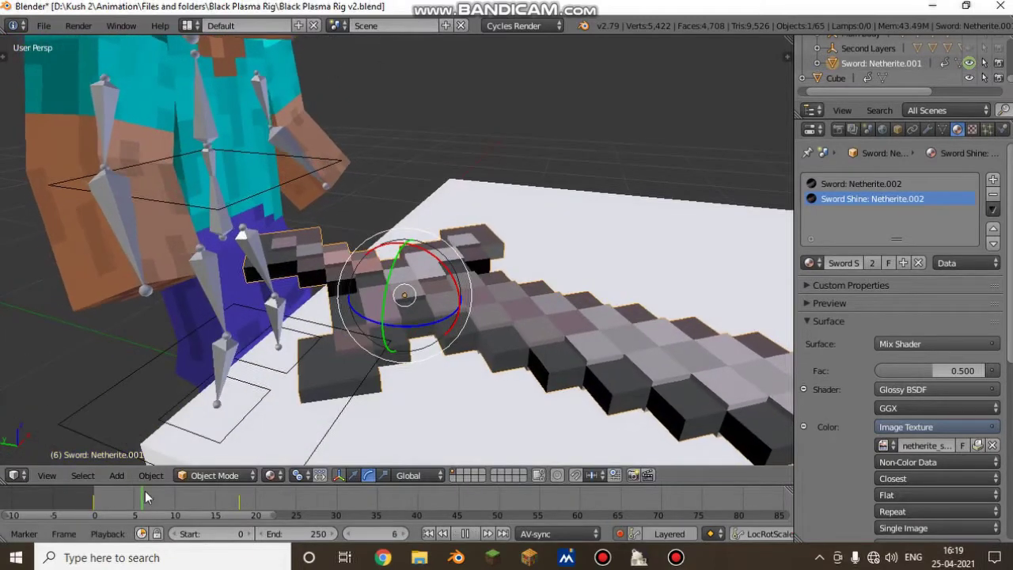
key(Escape)
click(791, 535)
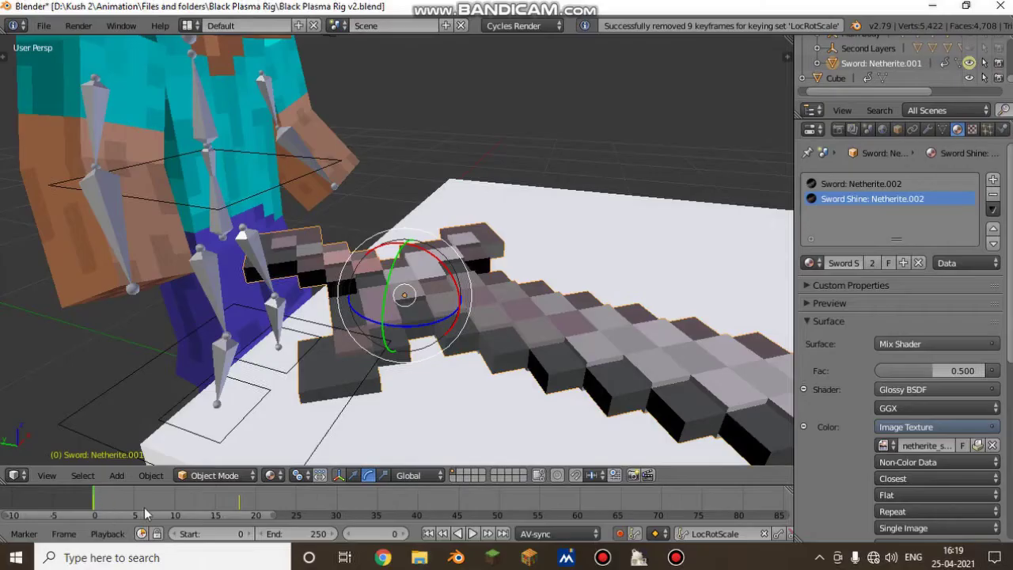
key(alt+a)
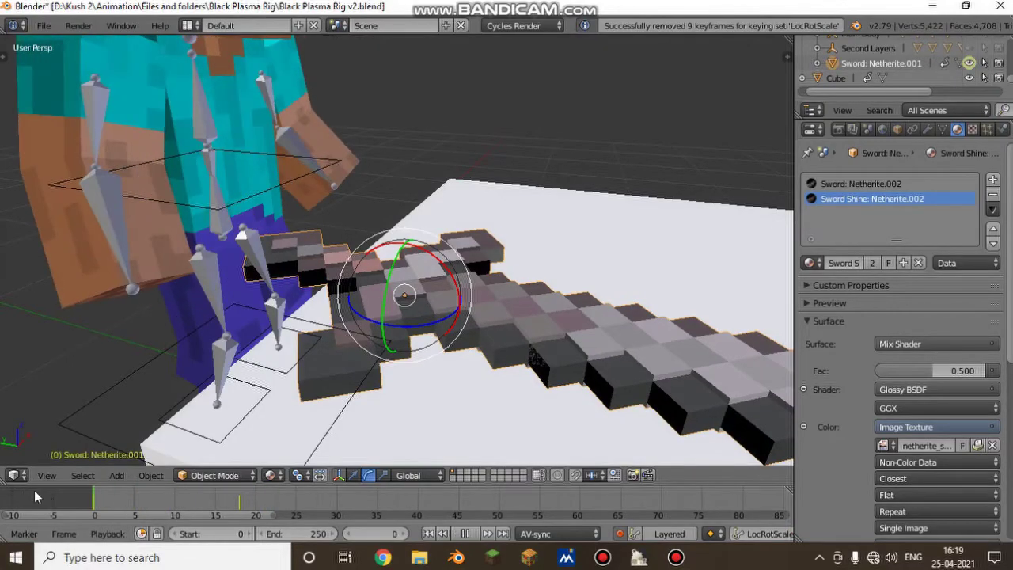
key(Escape)
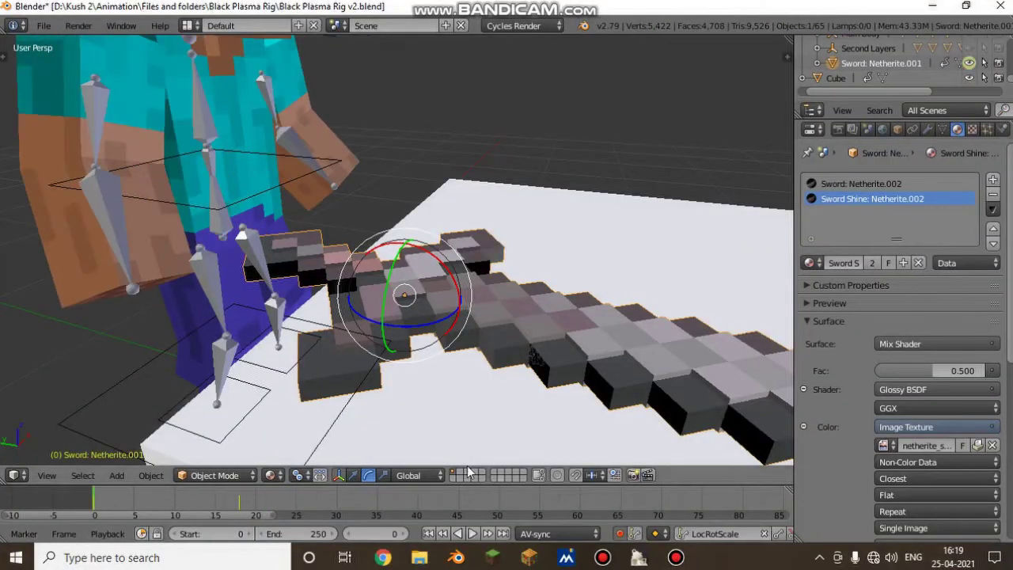
Step: Add a Child Of constraint to the sword with BlackPlasmaRig as its target object
click(914, 129)
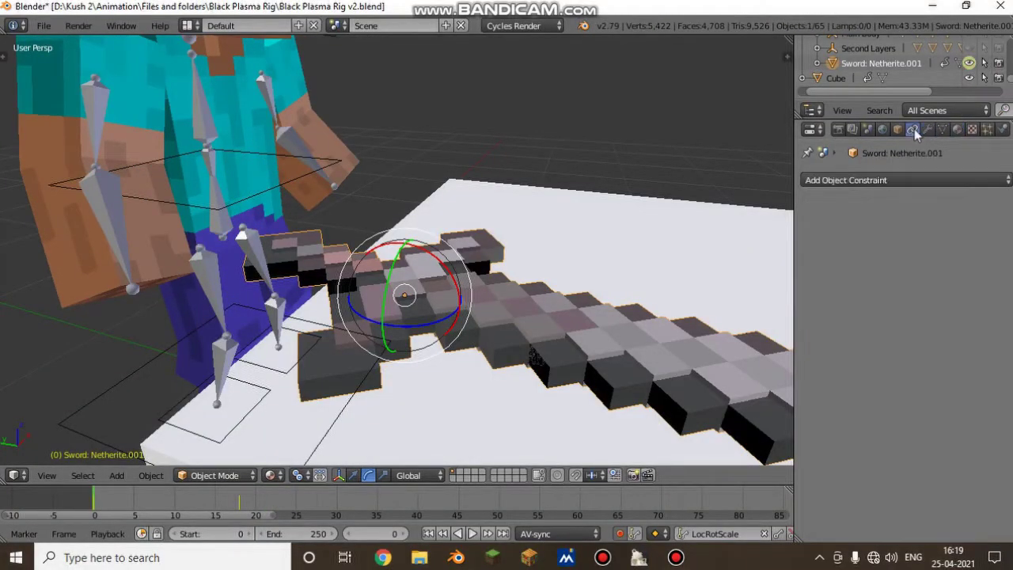
click(909, 179)
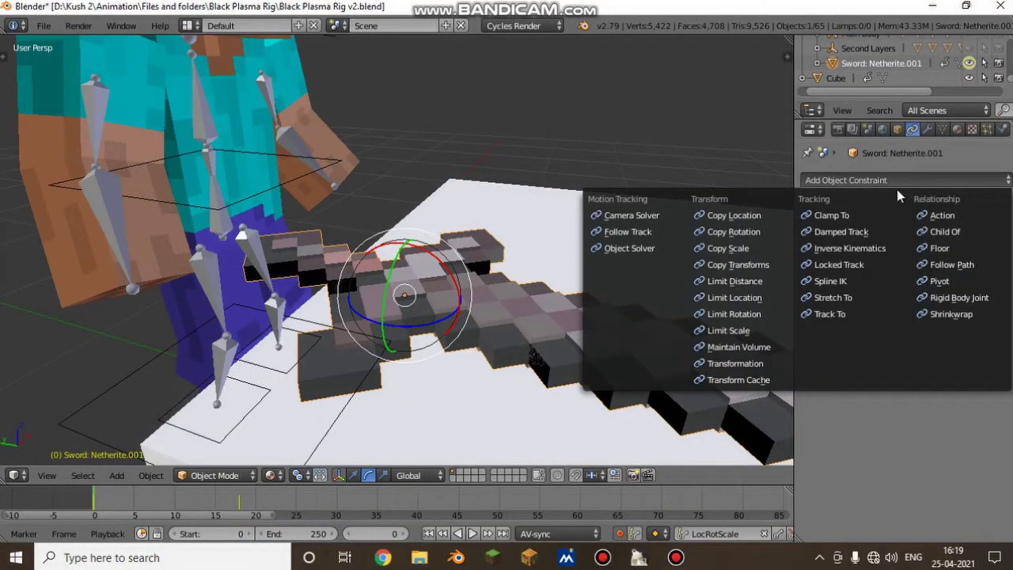
click(974, 238)
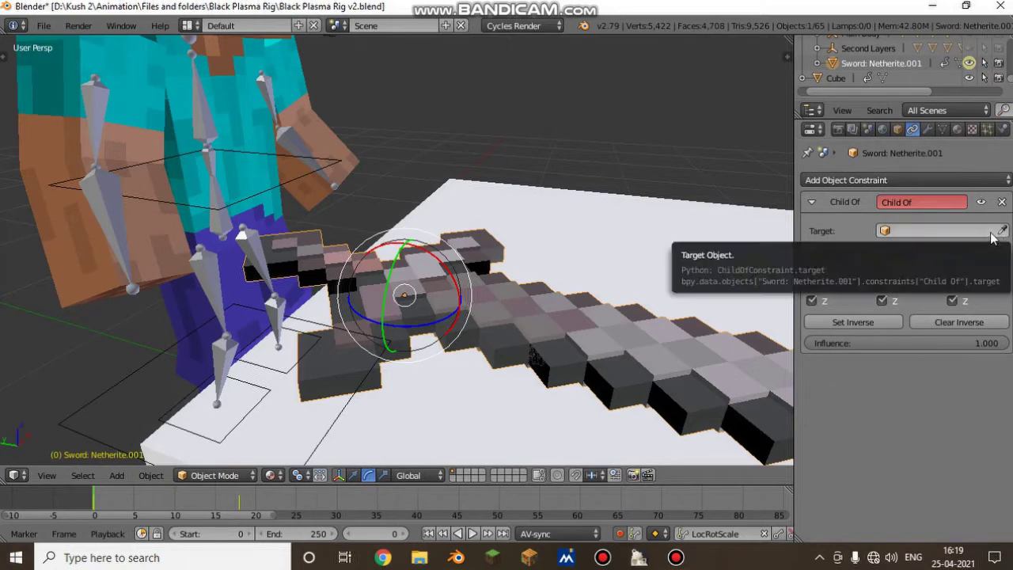
click(1003, 230)
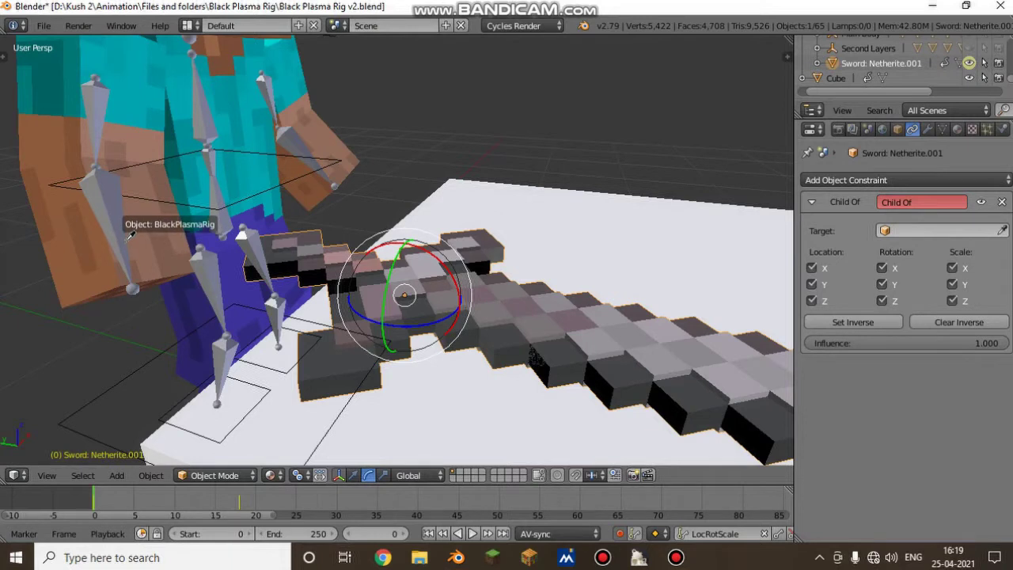
click(130, 235)
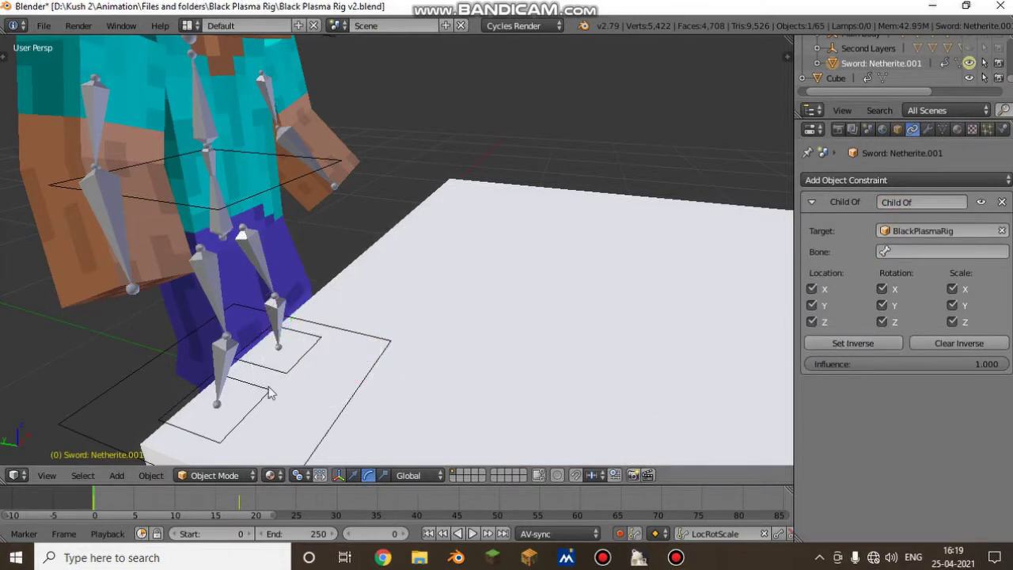
Step: Move the displaced sword back down onto the top of the white block at frame 0
key(shift+f)
key(s)
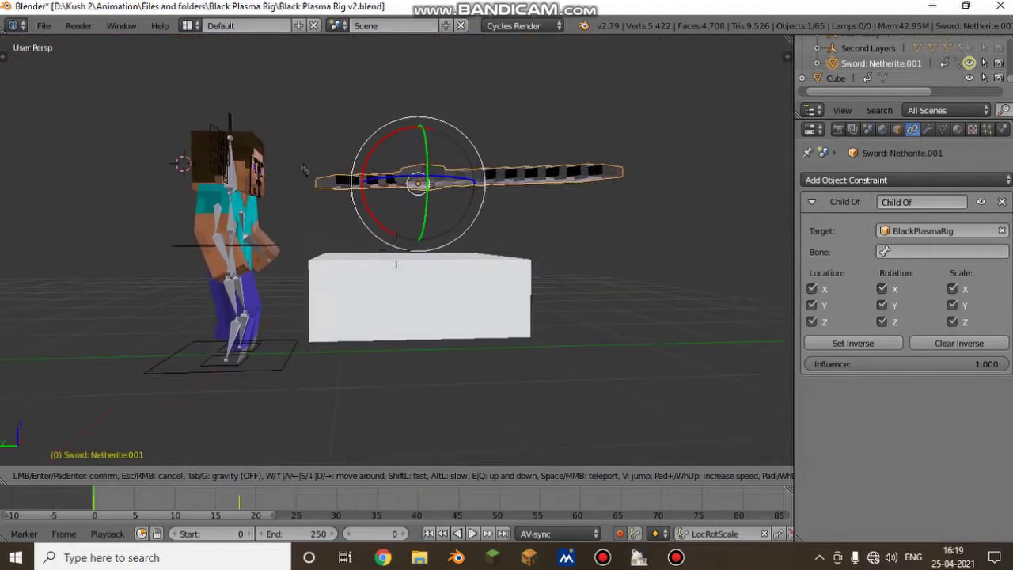
key(e)
key(a)
key(q)
key(Escape)
key(g)
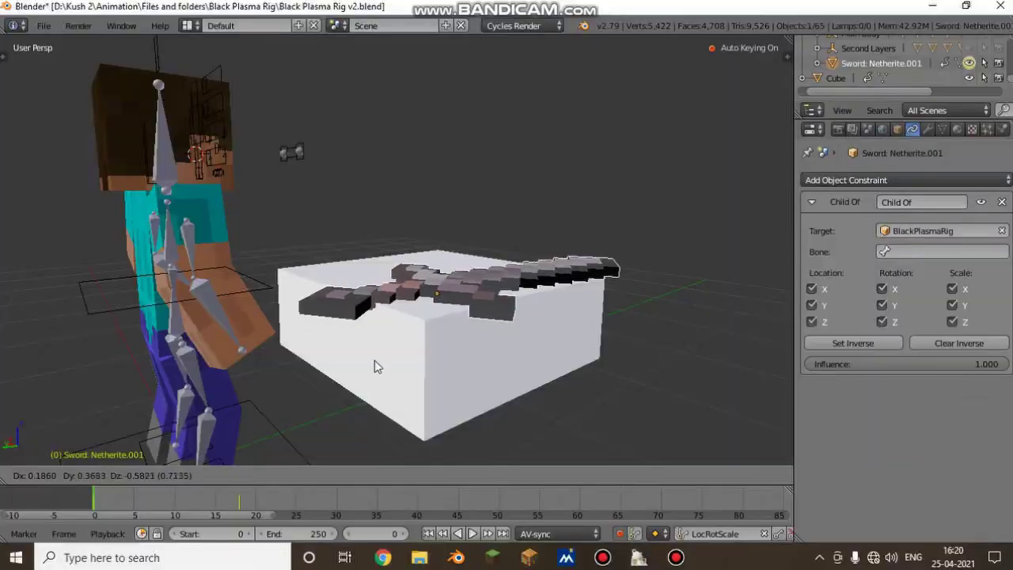
click(373, 354)
Step: Examine the sword's placement on the block from several angles and check it at frame 18
key(shift+f)
key(e)
key(w)
key(s)
key(d)
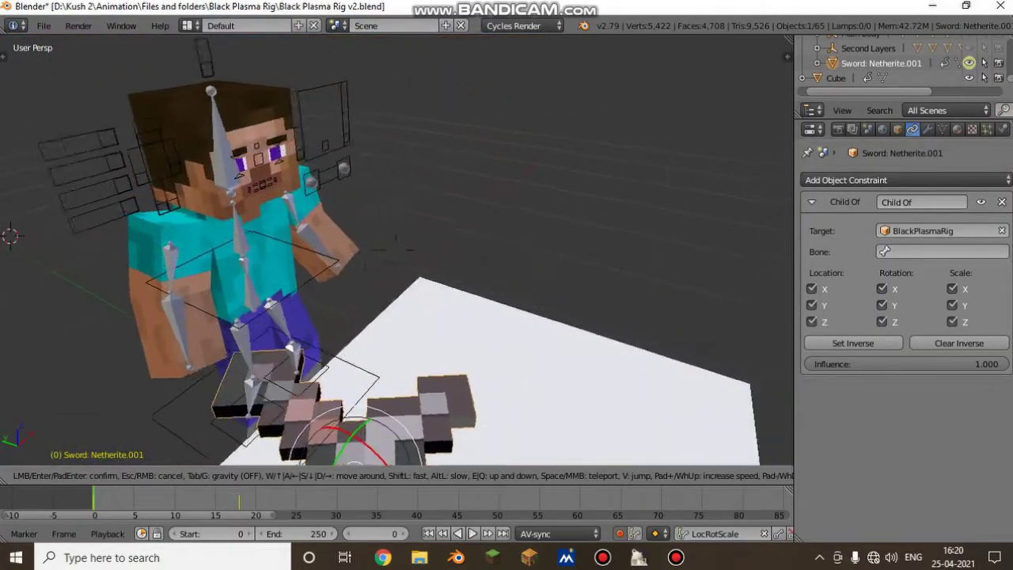
key(s)
click(394, 382)
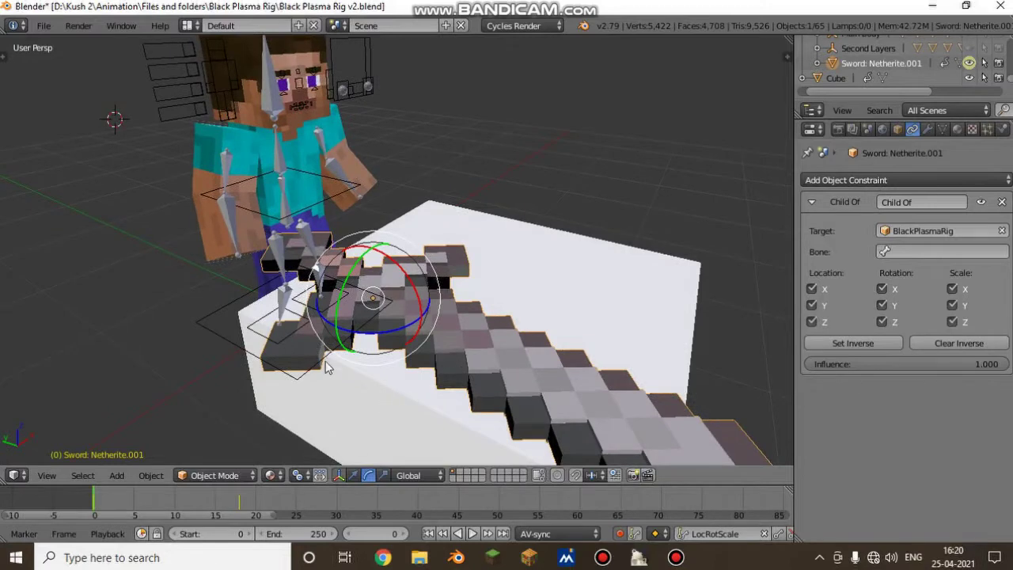
key(shift+f)
key(a)
click(389, 266)
key(alt+a)
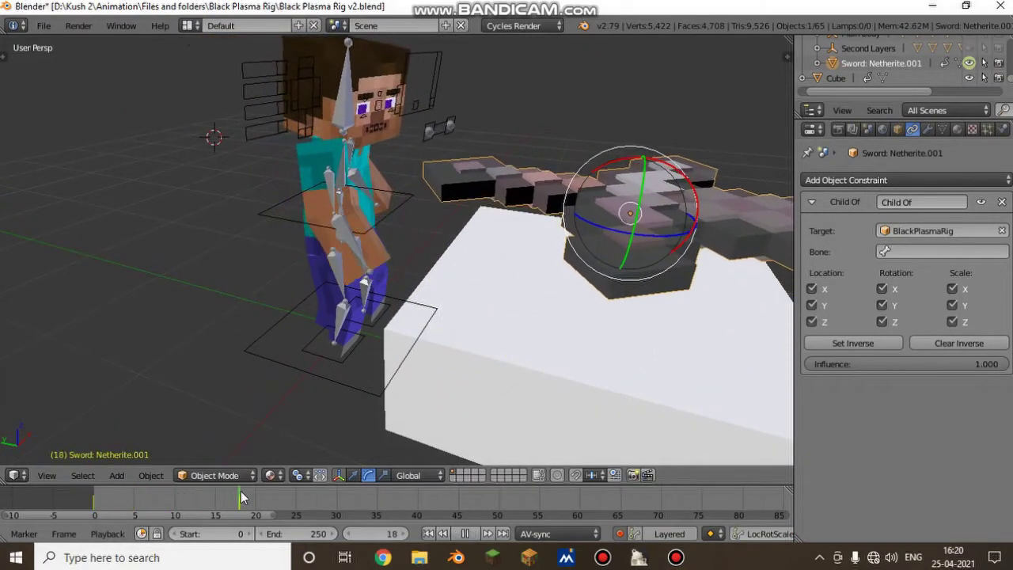
key(alt+a)
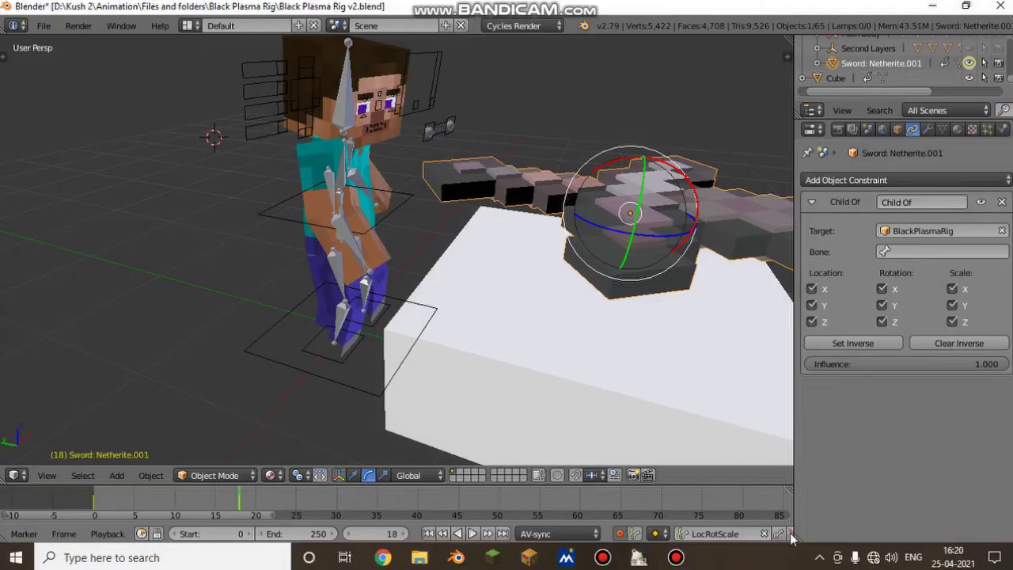
Step: Clear the sword's LocRotScale keyframes at frame 18 and scrub the opening frames back to frame 18
click(790, 535)
drag(338, 492, 235, 526)
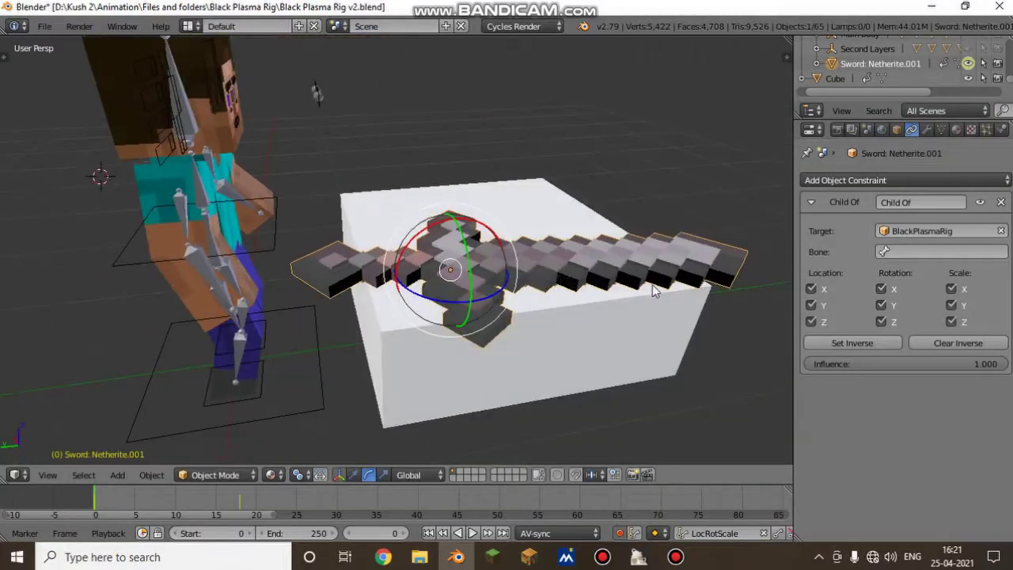
key(alt+a)
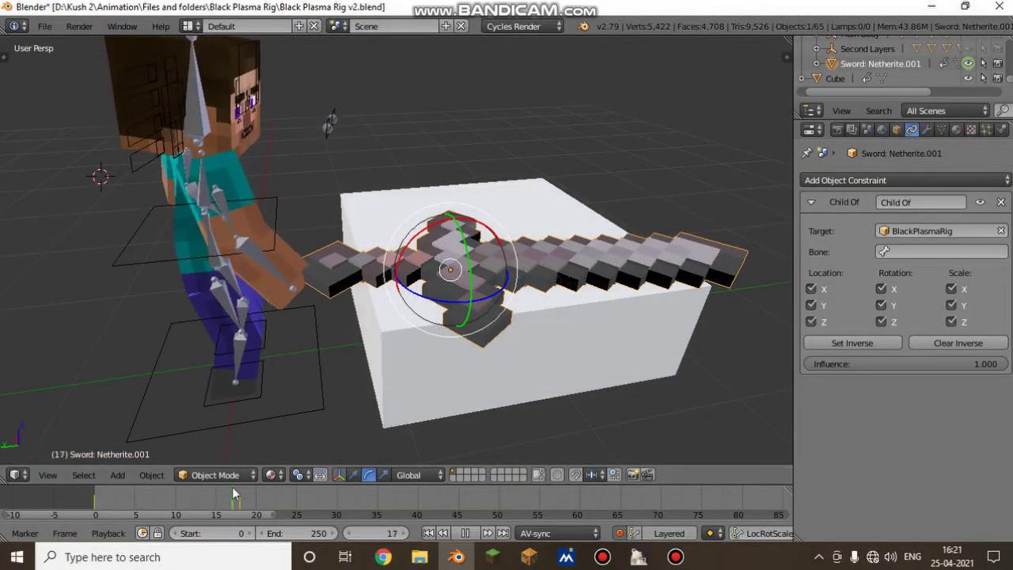
key(alt+a)
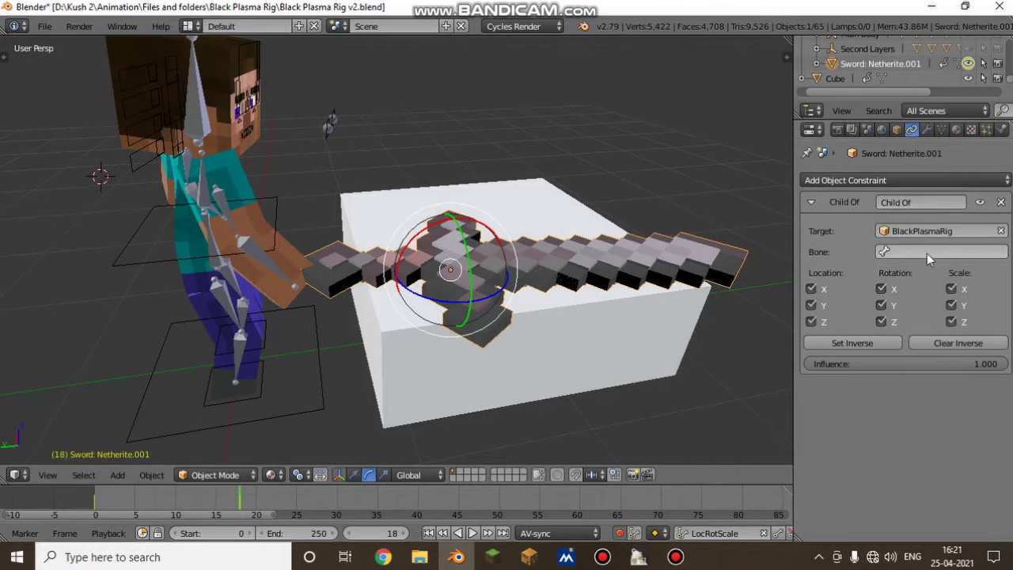
Step: Select the rig's forearm bone on the sword-grabbing arm to find its name for the constraint
click(926, 253)
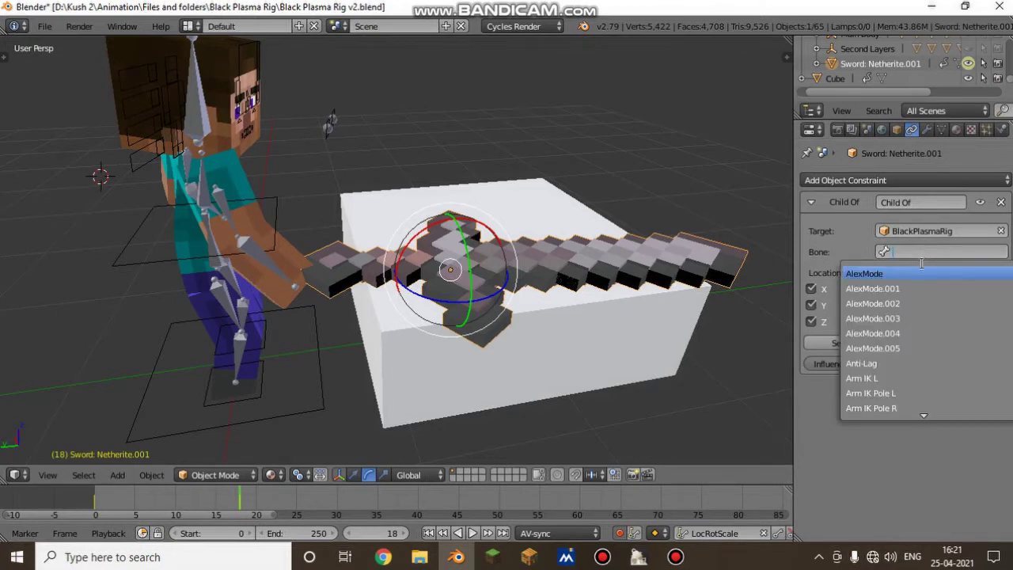
right_click(254, 260)
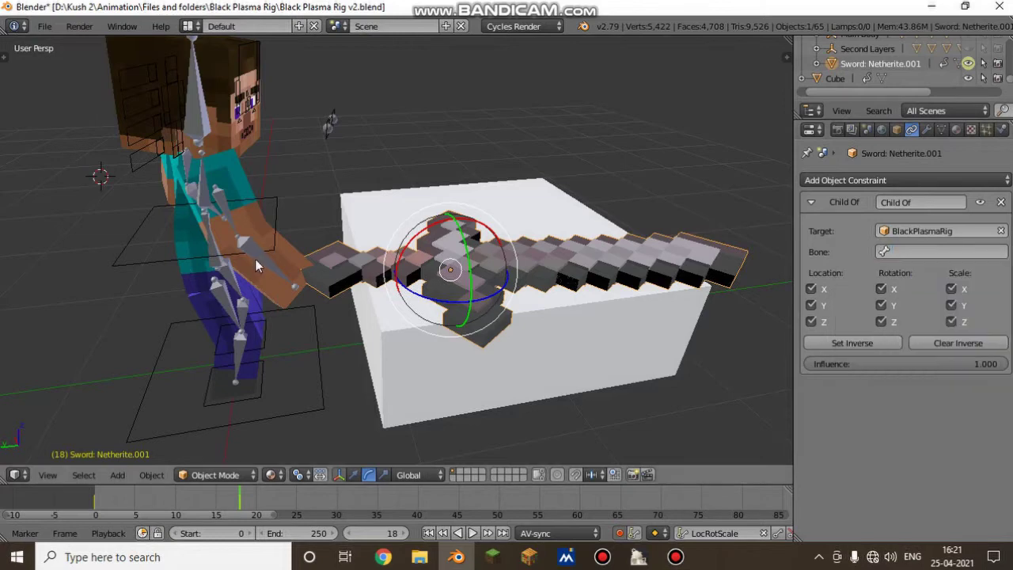
right_click(261, 257)
right_click(380, 262)
right_click(252, 263)
right_click(372, 265)
right_click(265, 265)
right_click(419, 267)
right_click(277, 274)
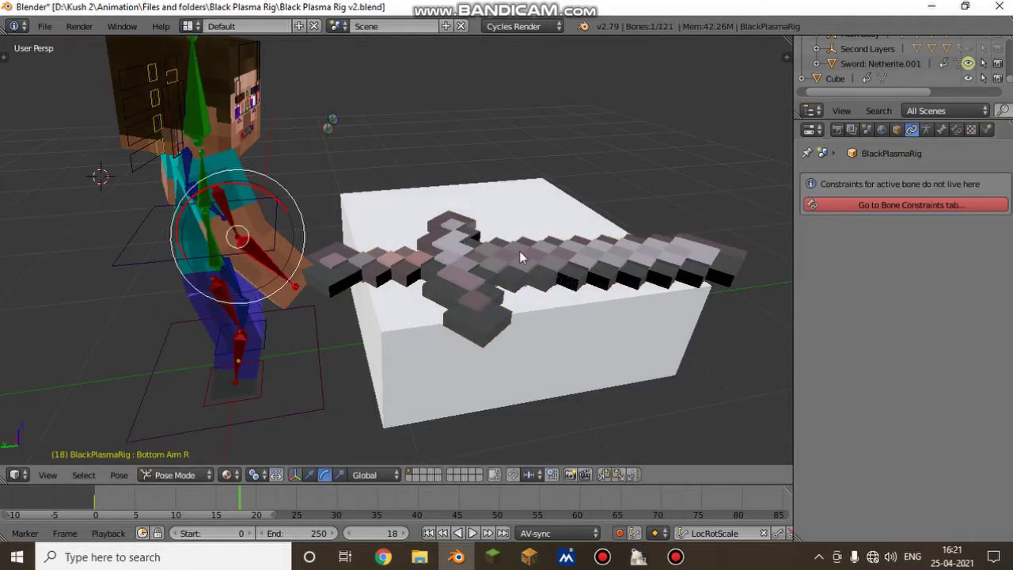
Step: Set the sword's Child Of bone to Bottom Arm R and apply Set Inverse at frame 18
key(ctrl+shift+z)
click(935, 250)
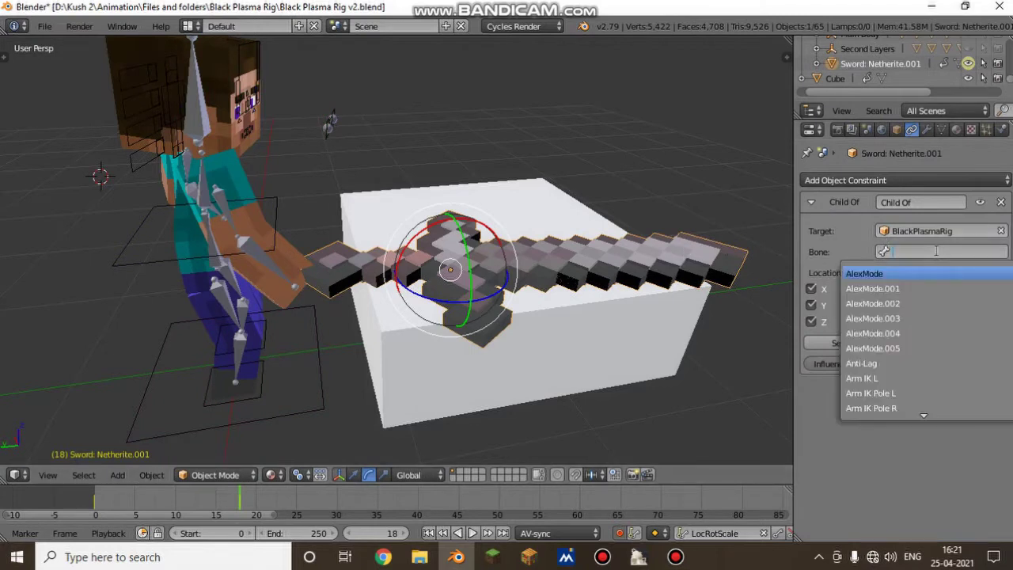
key(ctrl+z)
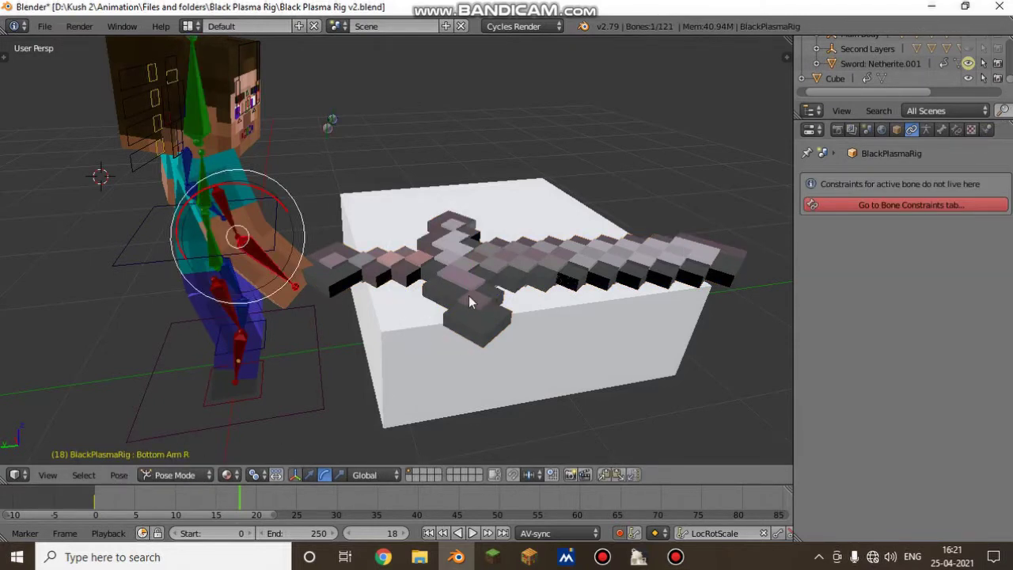
key(ctrl+shift+z)
click(956, 254)
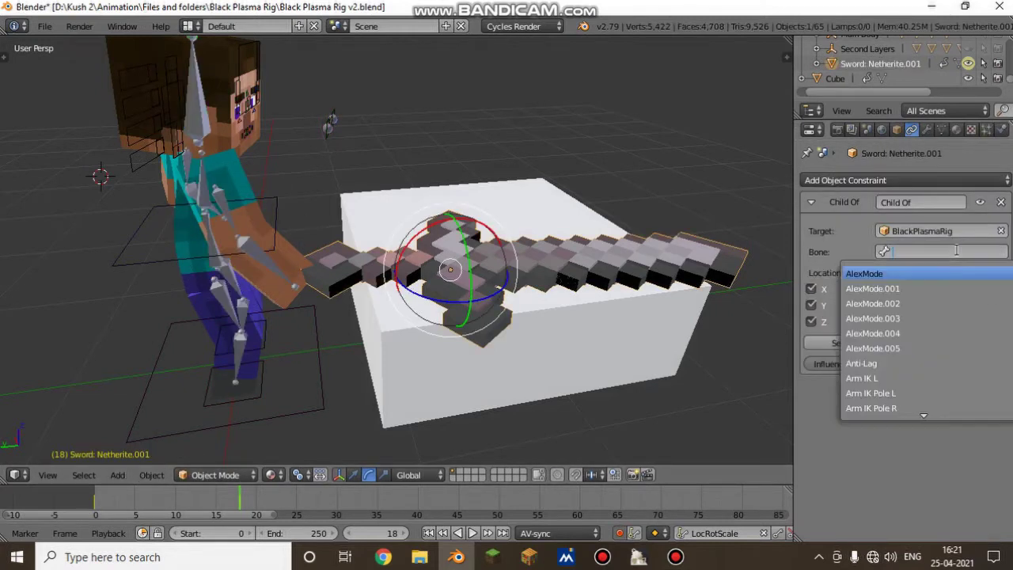
text(bo)
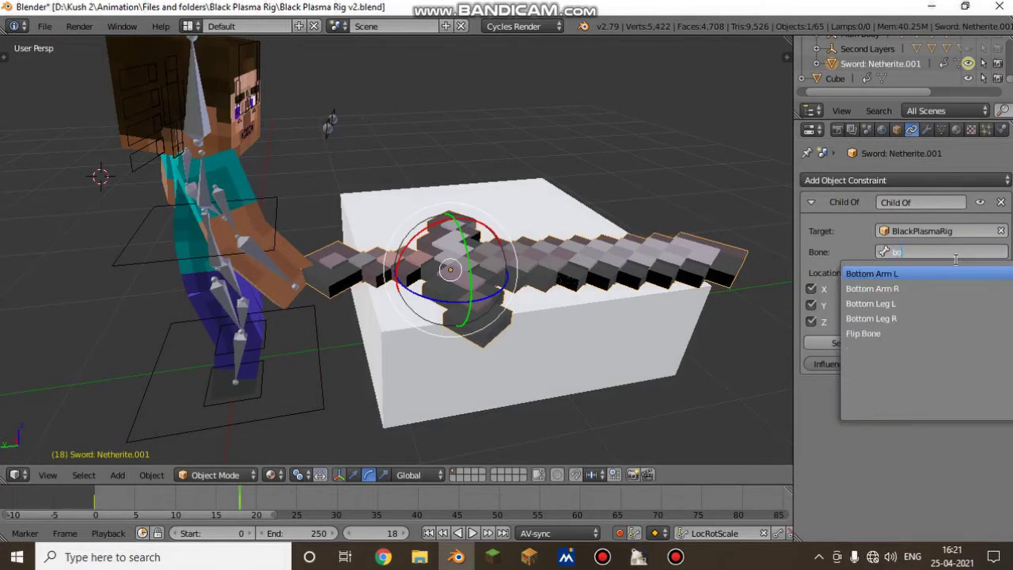
text(t)
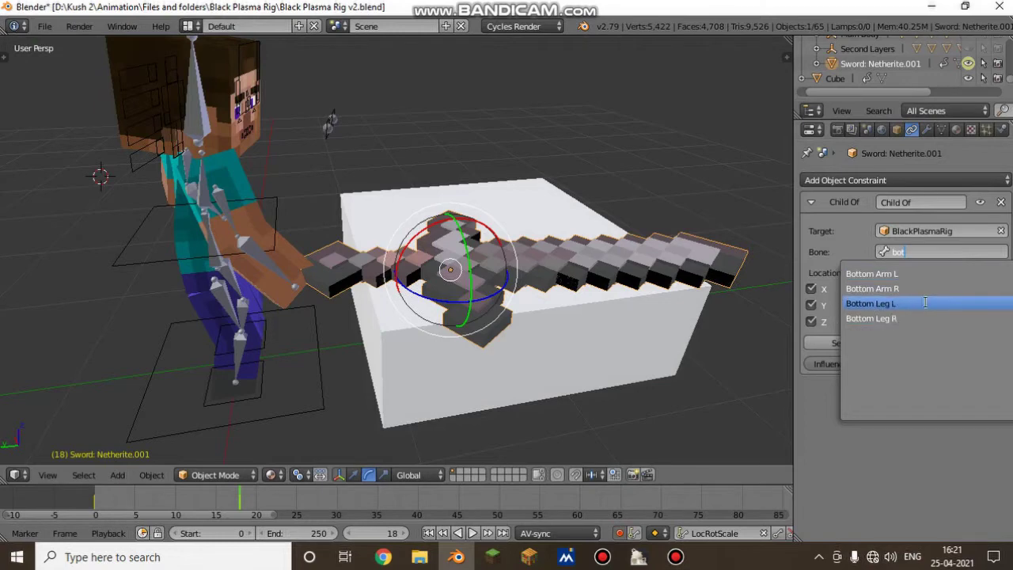
click(927, 289)
scroll(422, 346, down, 2)
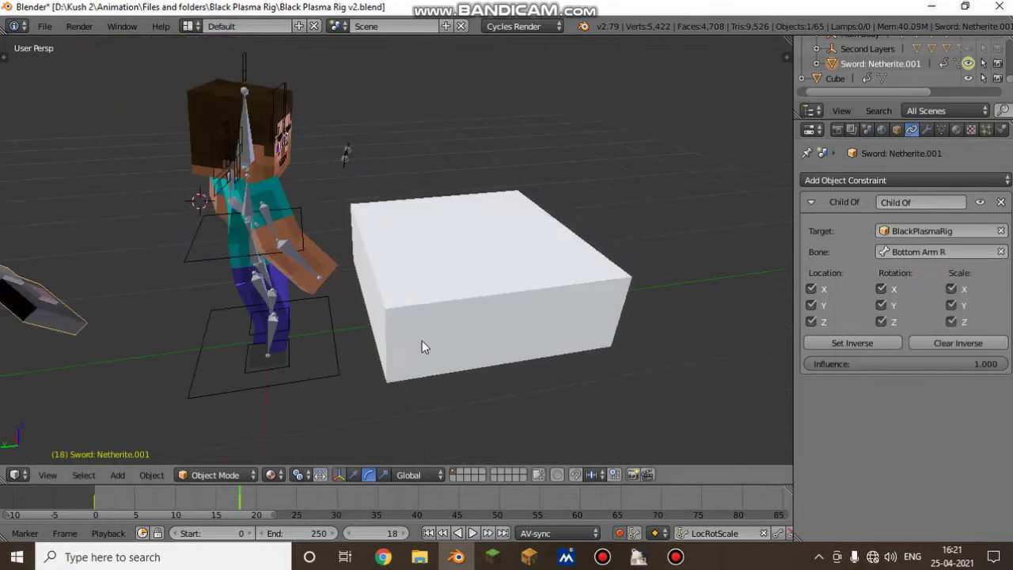
click(845, 343)
Step: Raise the sword about 0.66 along the global Z axis at frame 18
drag(204, 499, 234, 496)
key(g)
key(z)
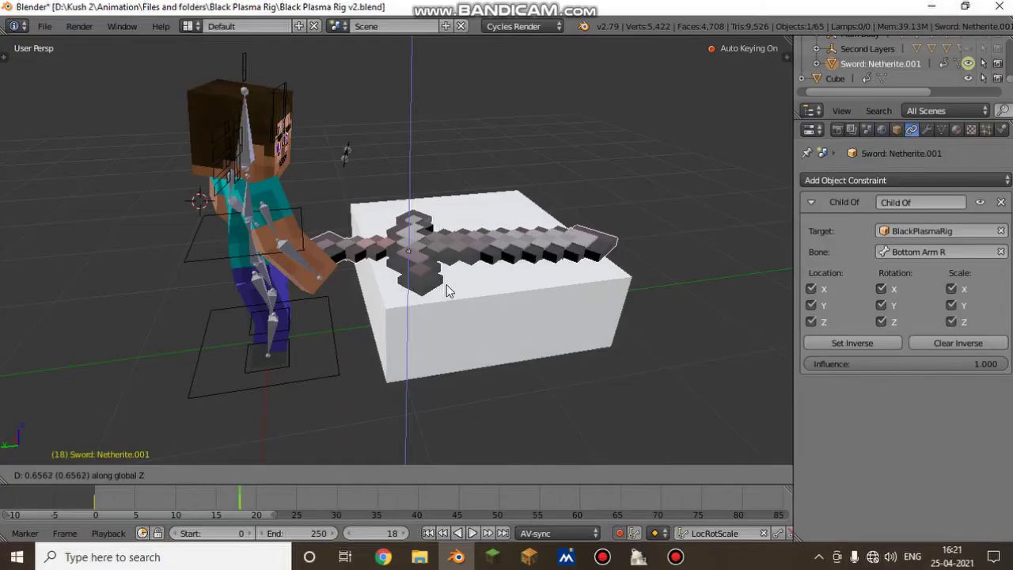
click(446, 285)
Step: Return to frame 0 and remove the sword's LocRotScale keyframes there
key(shift+f)
key(w)
key(d)
click(157, 445)
drag(167, 495, 43, 502)
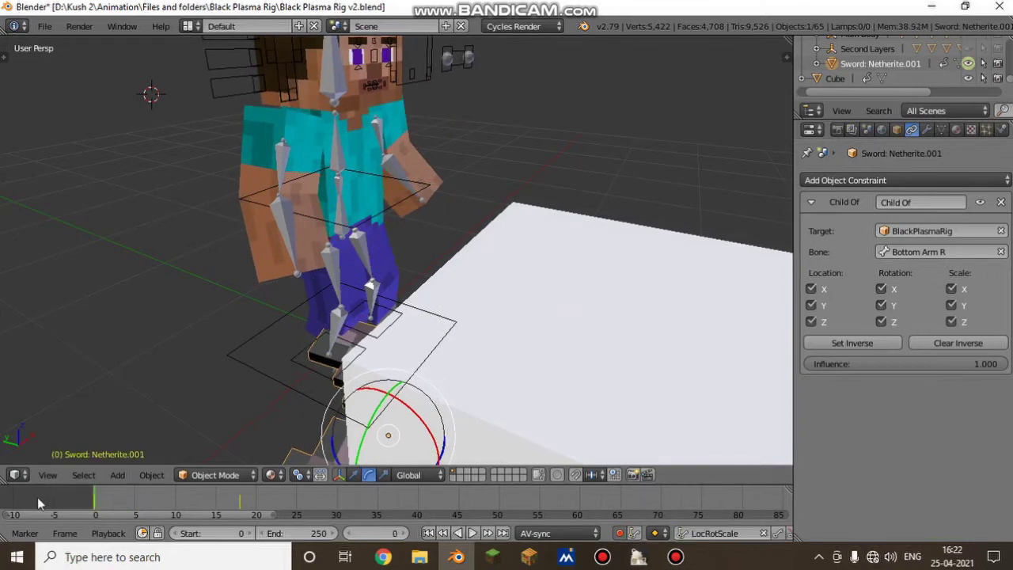
click(789, 534)
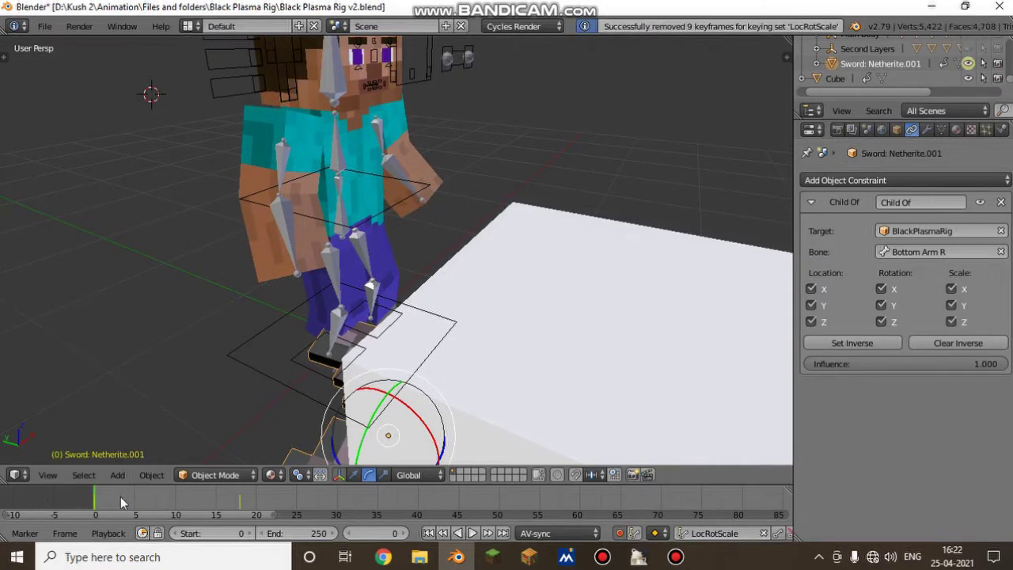
Step: Go to frame 18 and set the Child Of constraint's influence to 0
key(alt+a)
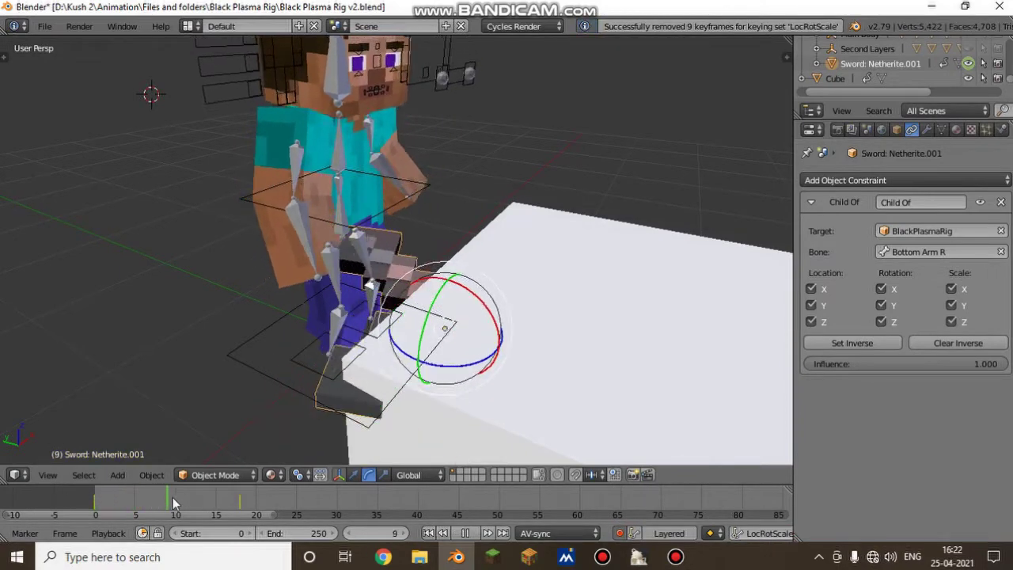
drag(192, 510, 242, 506)
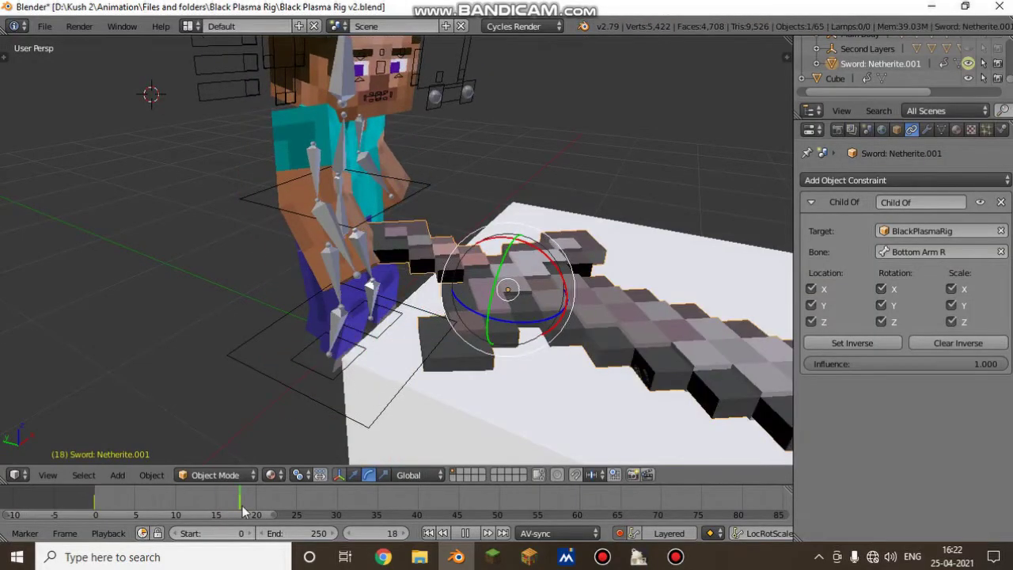
click(892, 362)
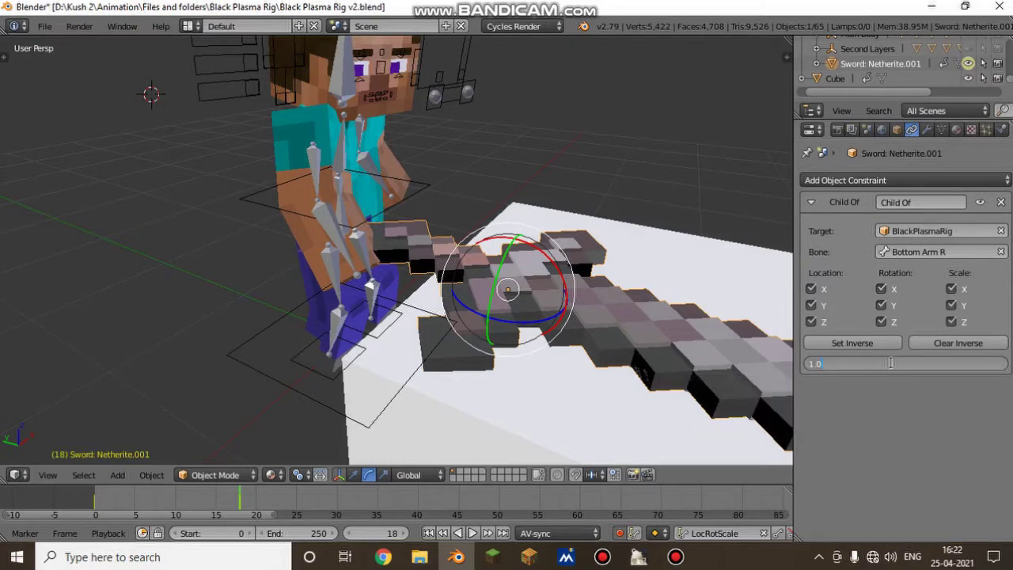
text(0)
key(Return)
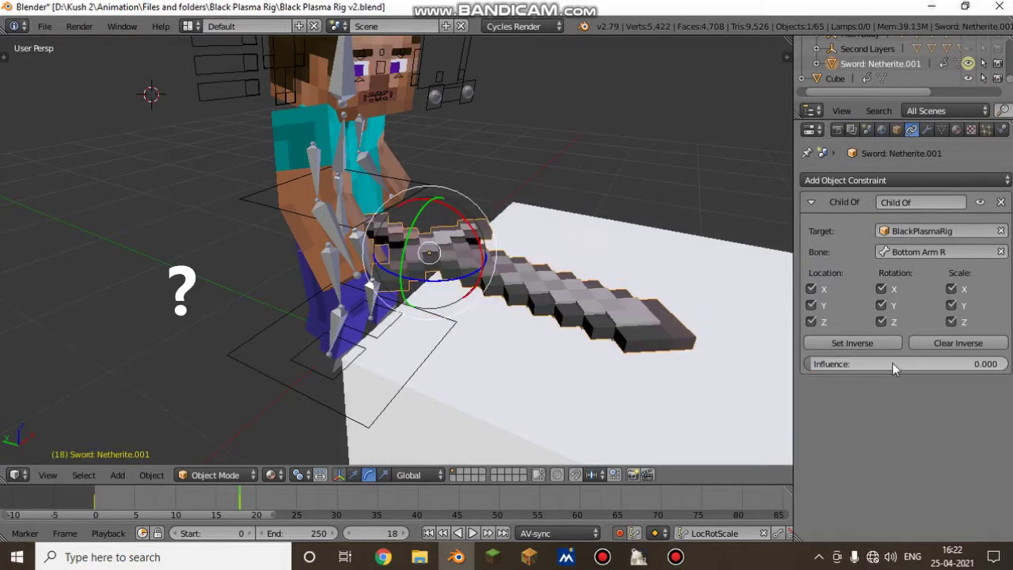
Step: Examine up close how the sword sits against the hand and the block at frame 18
key(shift+f)
key(w)
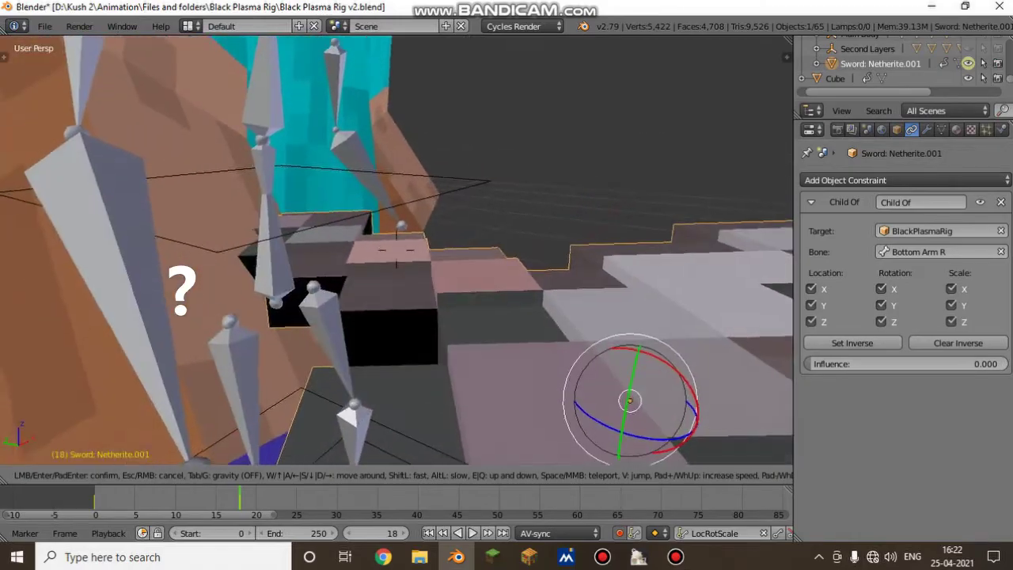
key(s)
key(d)
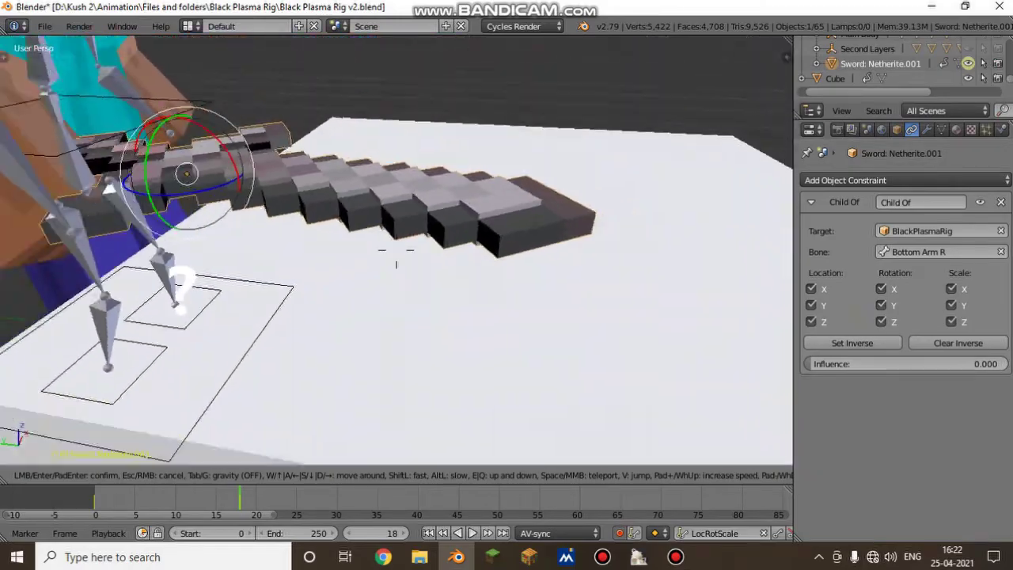
key(Return)
right_click(868, 361)
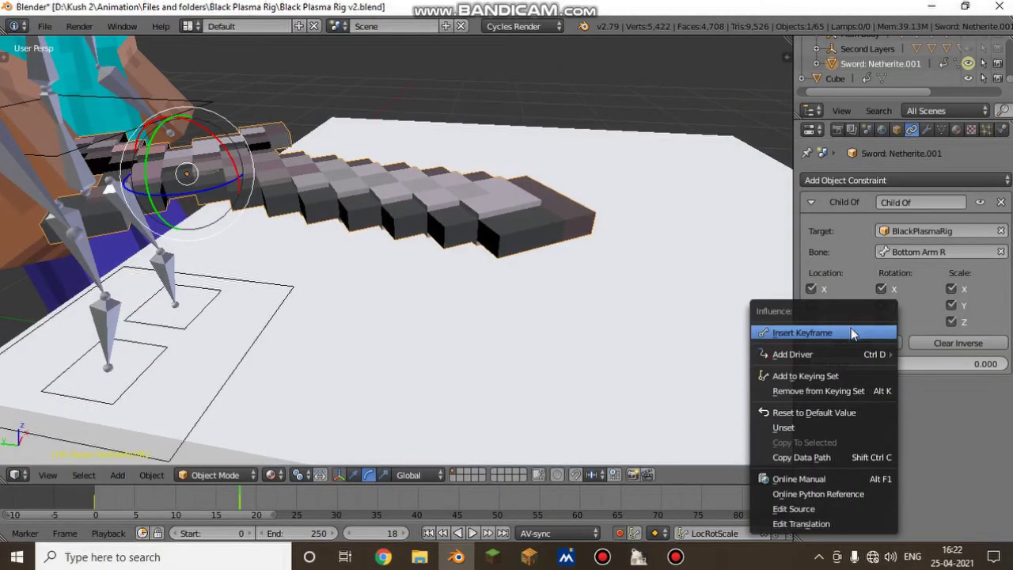
key(Escape)
Step: Keyframe the Child Of constraint's influence at 0 on frame 18
drag(850, 362, 811, 363)
key(shift+f)
key(s)
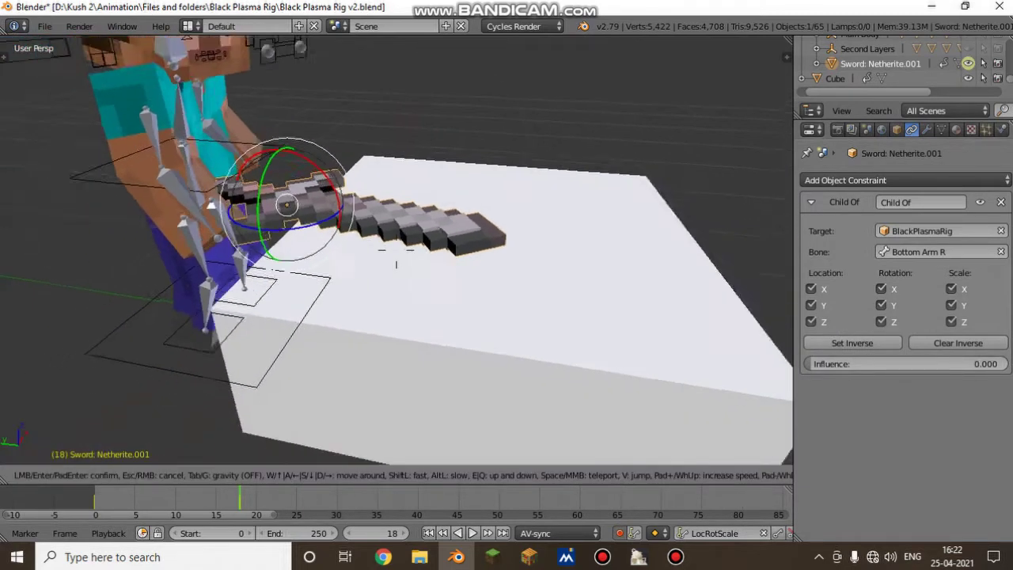
click(397, 250)
right_click(873, 362)
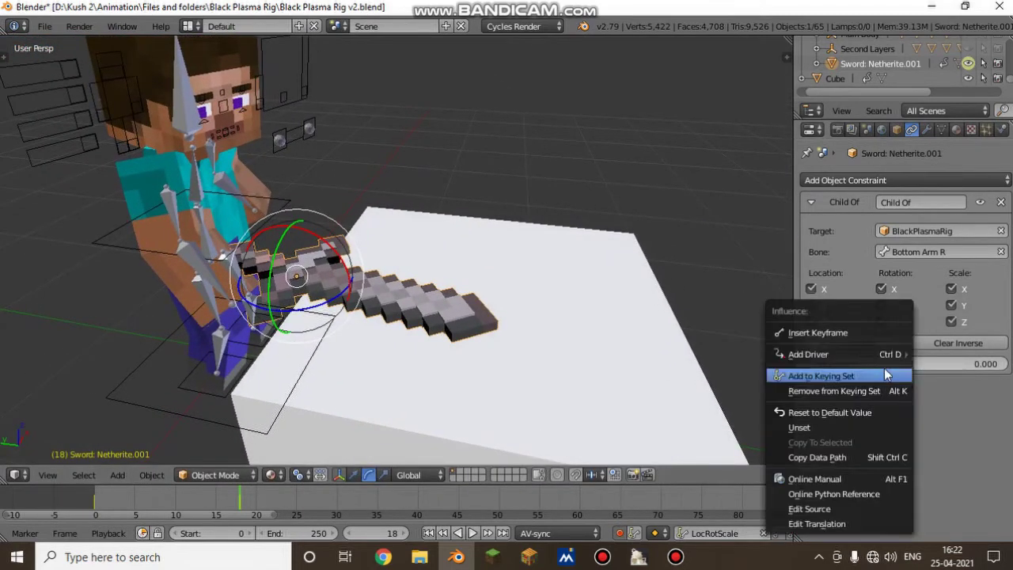
click(830, 335)
Step: Play back the animation from the first frames and examine how the hand reaches the sword on the block
click(176, 500)
key(alt+a)
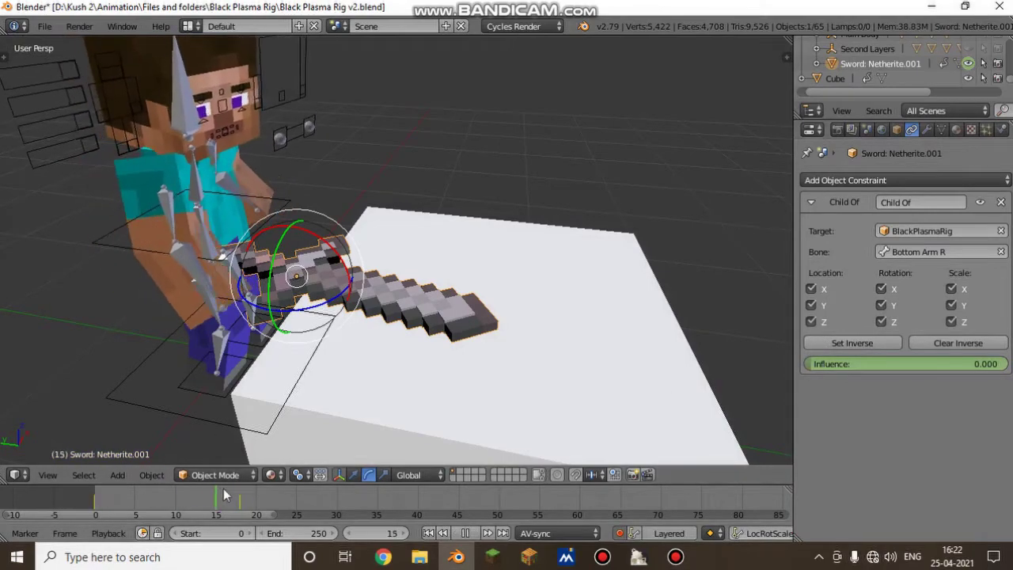
drag(318, 508, 780, 506)
key(shift+f)
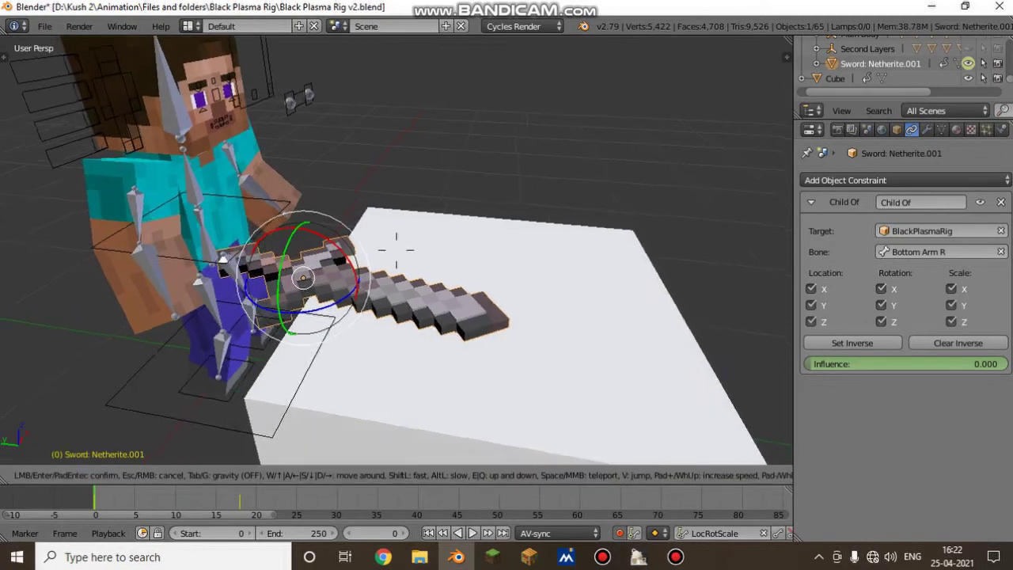
key(w)
click(396, 250)
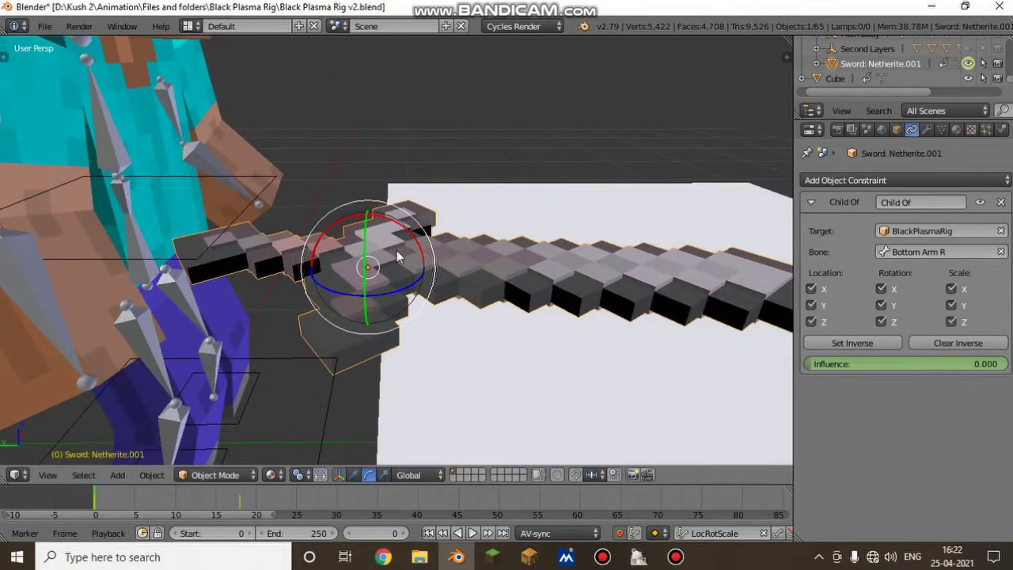
key(alt+s)
key(shift+f)
key(s)
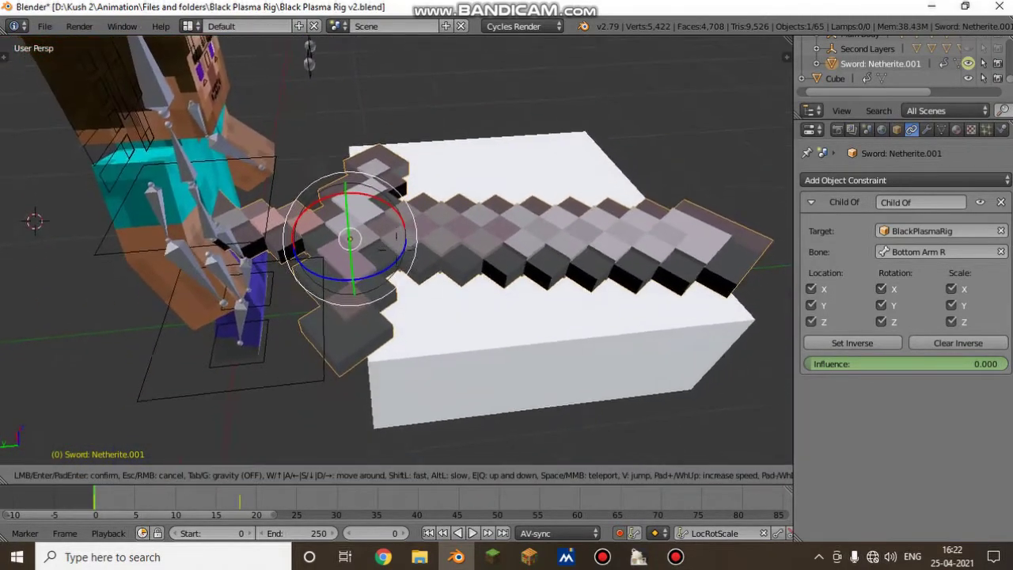
key(w)
click(396, 250)
scroll(397, 250, down, 5)
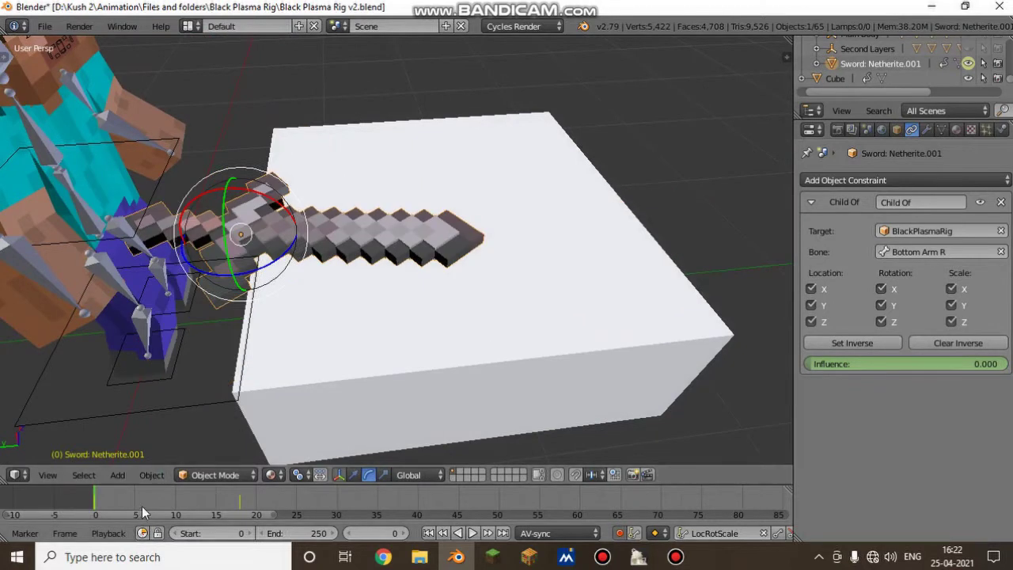
key(alt+a)
key(Escape)
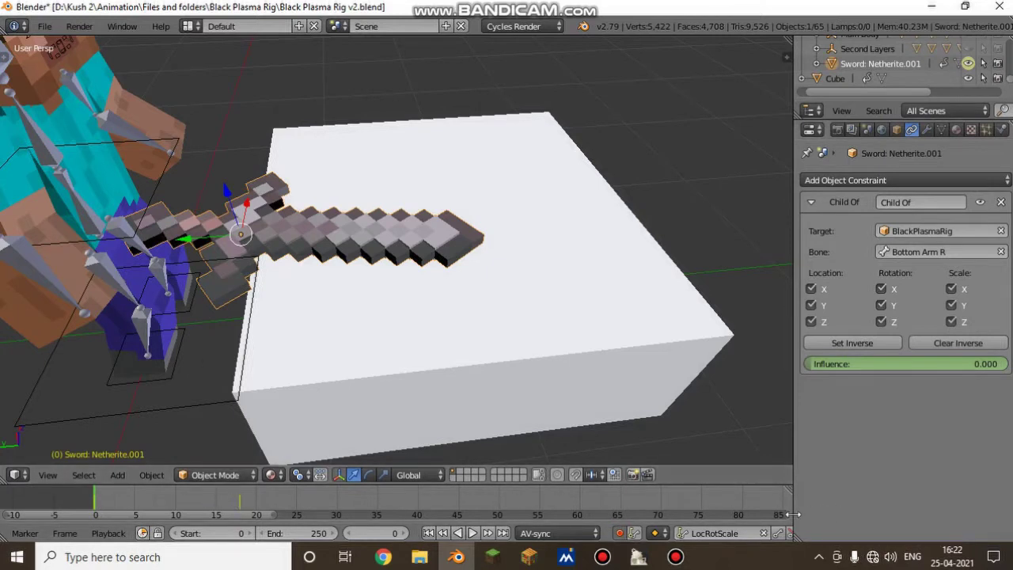
Step: Move the sword along the global Y axis farther onto the block at frame 0, and remove its LocRotScale keyframes at frame 18
key(alt+i)
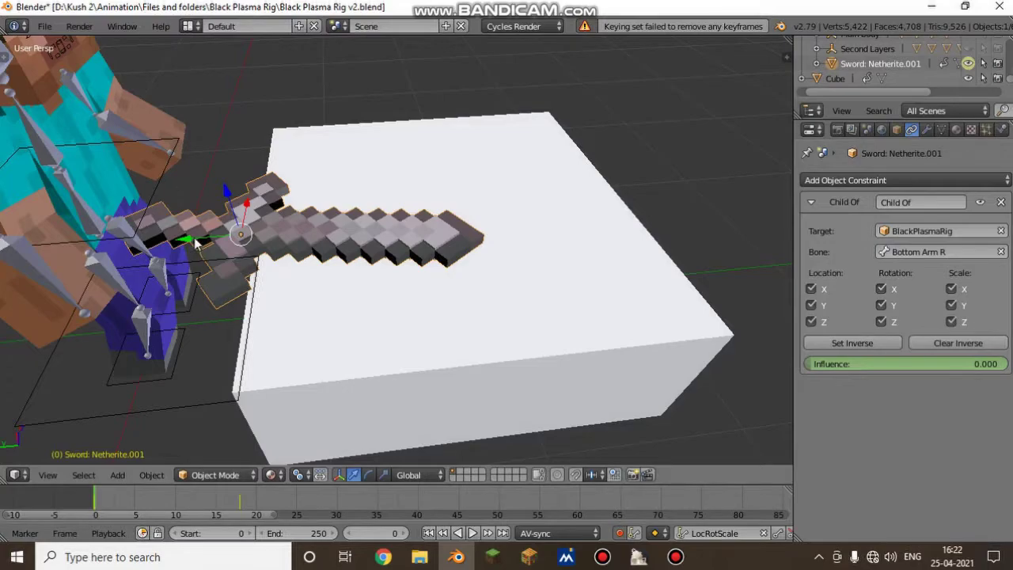
drag(194, 243, 268, 239)
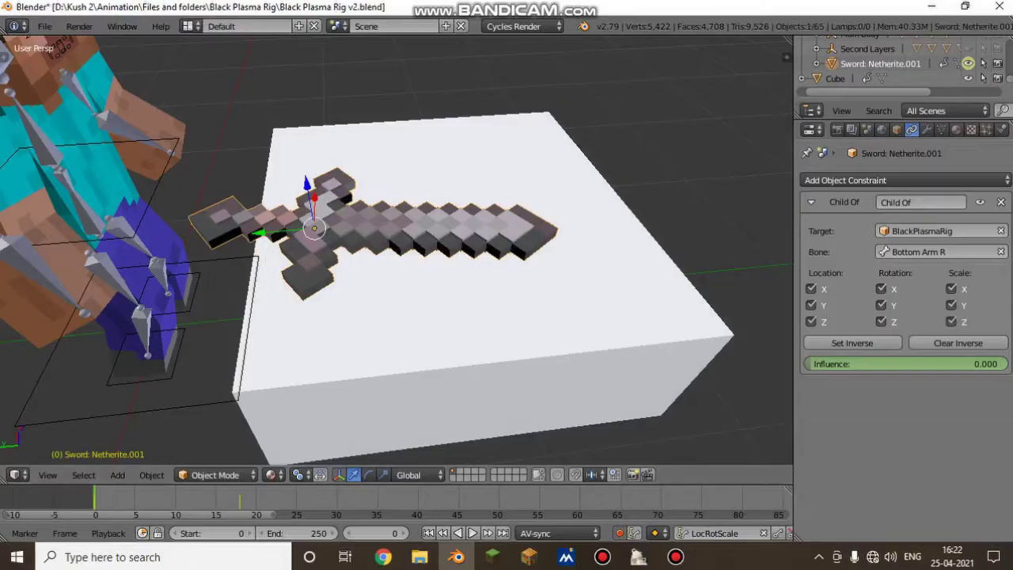
drag(107, 504, 239, 500)
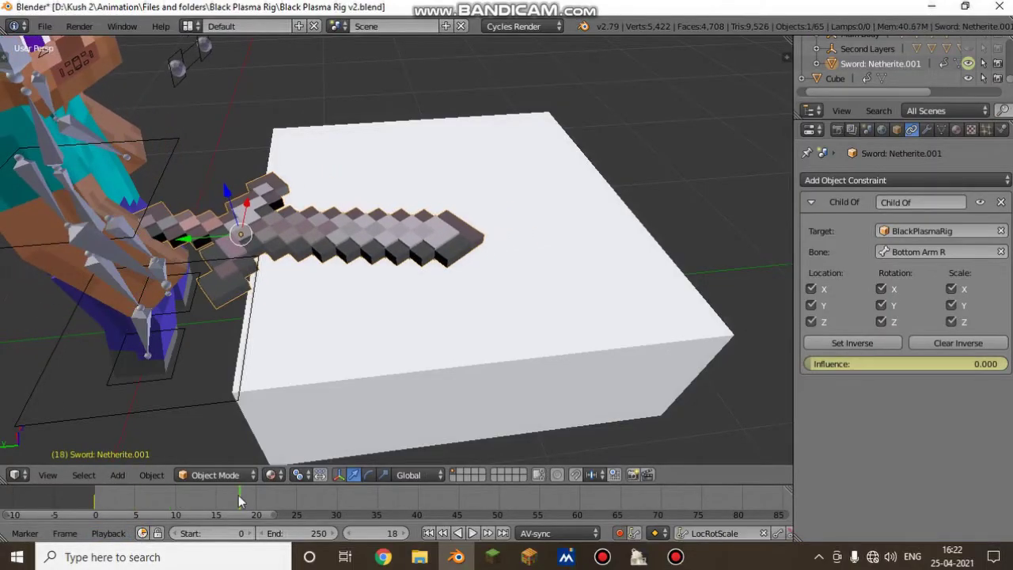
click(789, 534)
drag(154, 510, 243, 493)
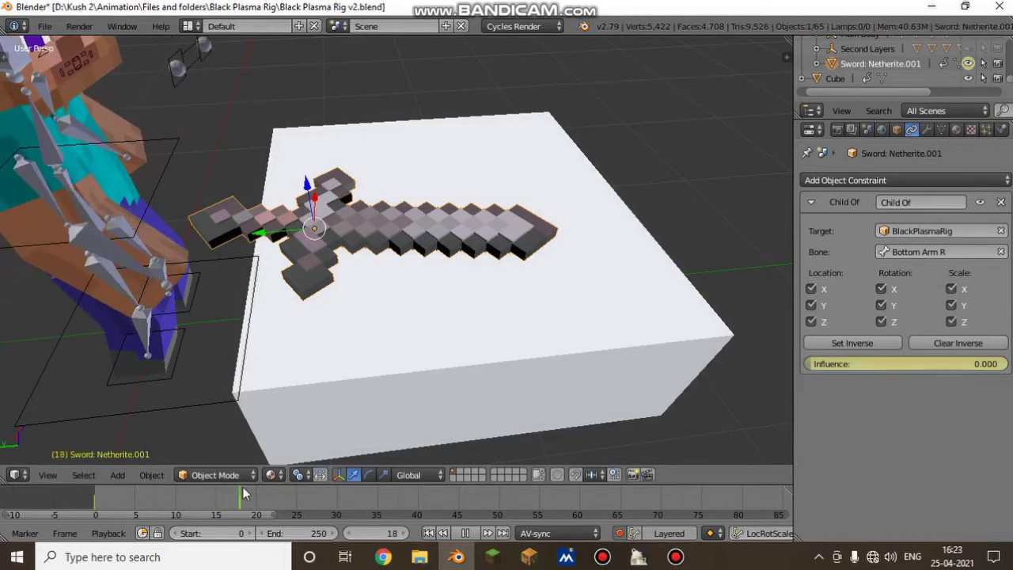
Step: Compare the sword and hand at frames 0 and 18, and move the sword along the global Y axis toward the hand at frame 18
key(shift+f)
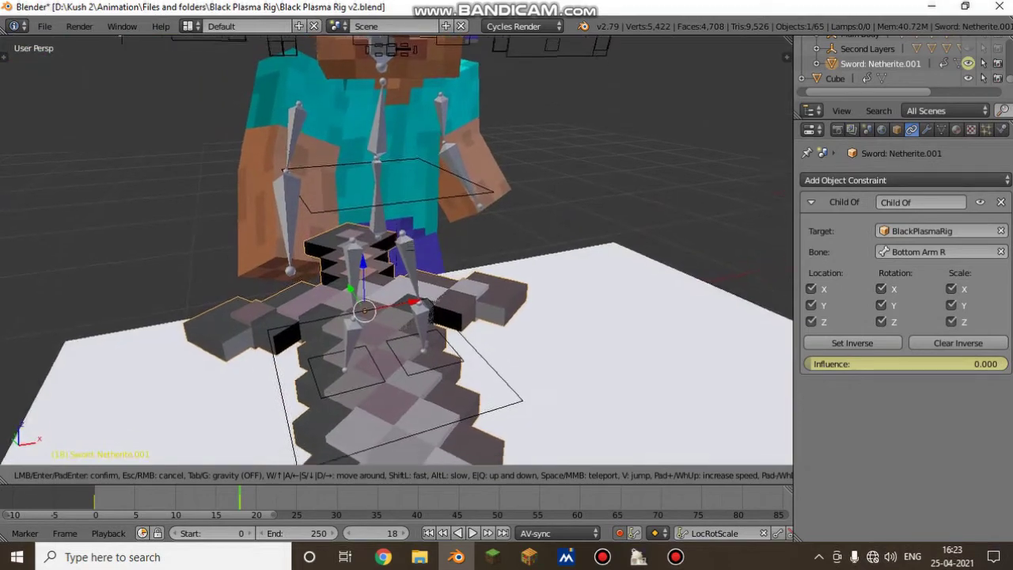
key(e)
key(a)
click(396, 250)
drag(209, 503, 775, 516)
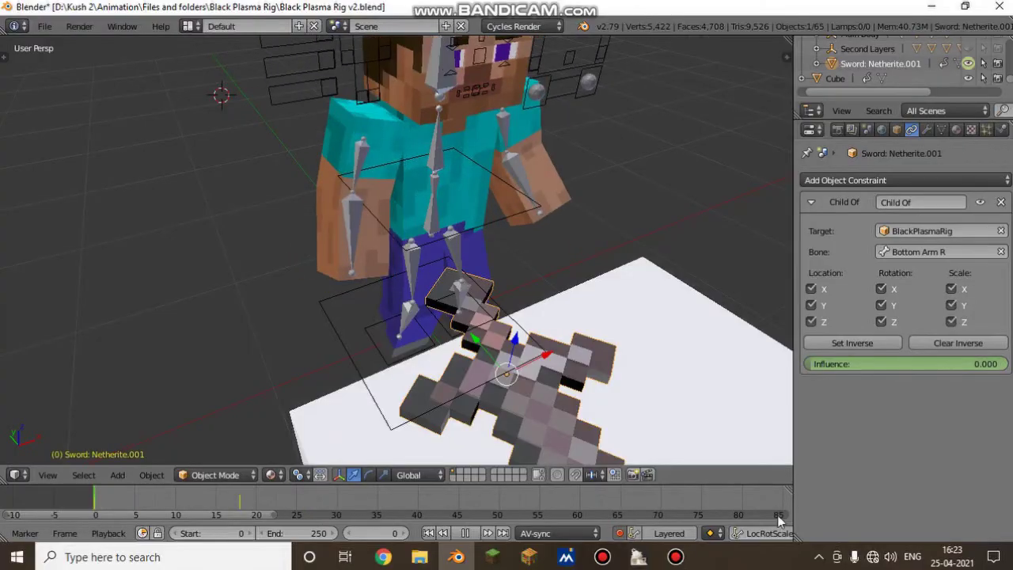
key(Escape)
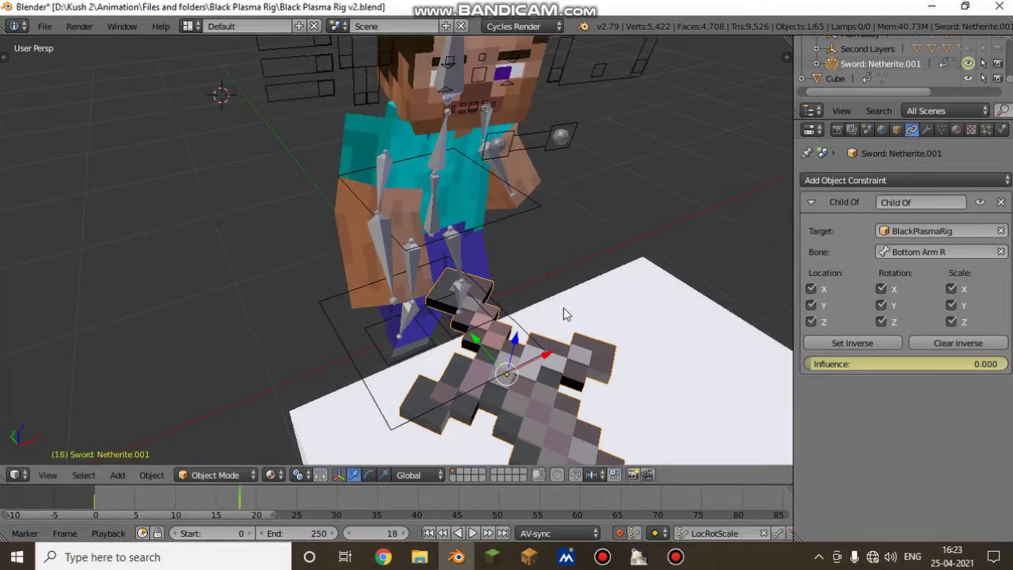
key(shift+f)
key(w)
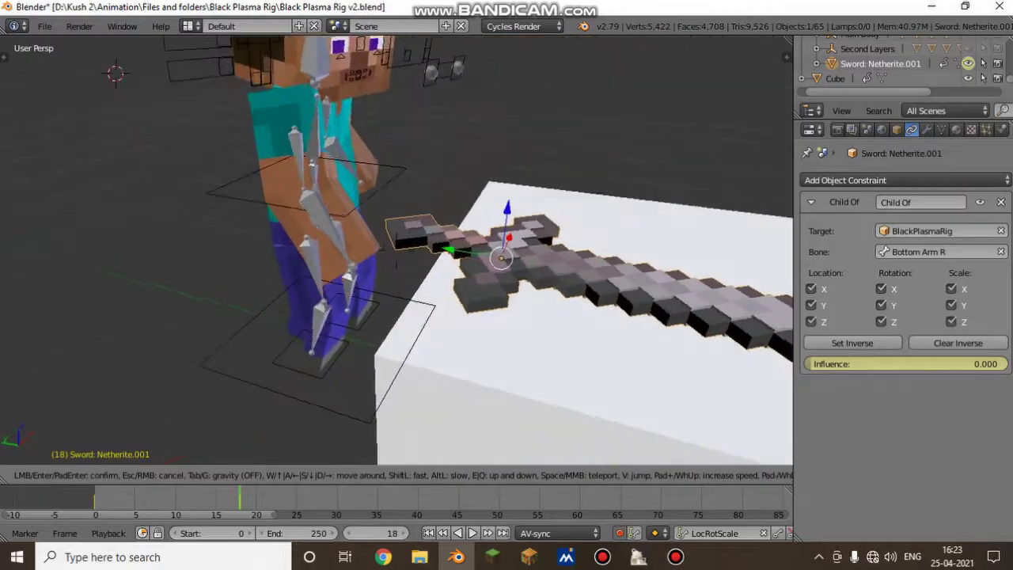
key(Return)
key(g)
key(y)
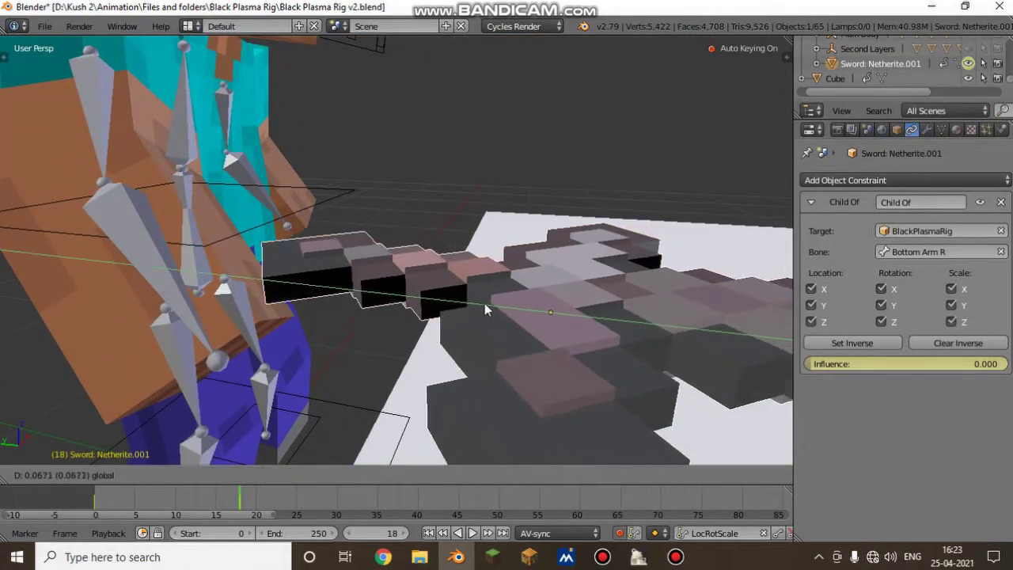
key(Return)
Step: Check the sword's handle against the hand, and remove the sword's LocRotScale keyframes at frame 0
key(shift+f)
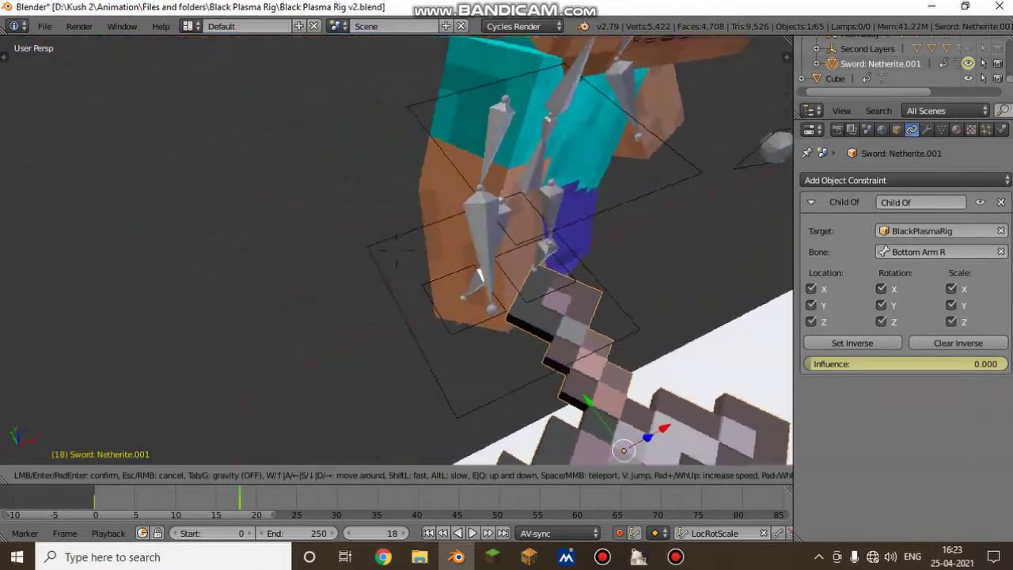
key(w)
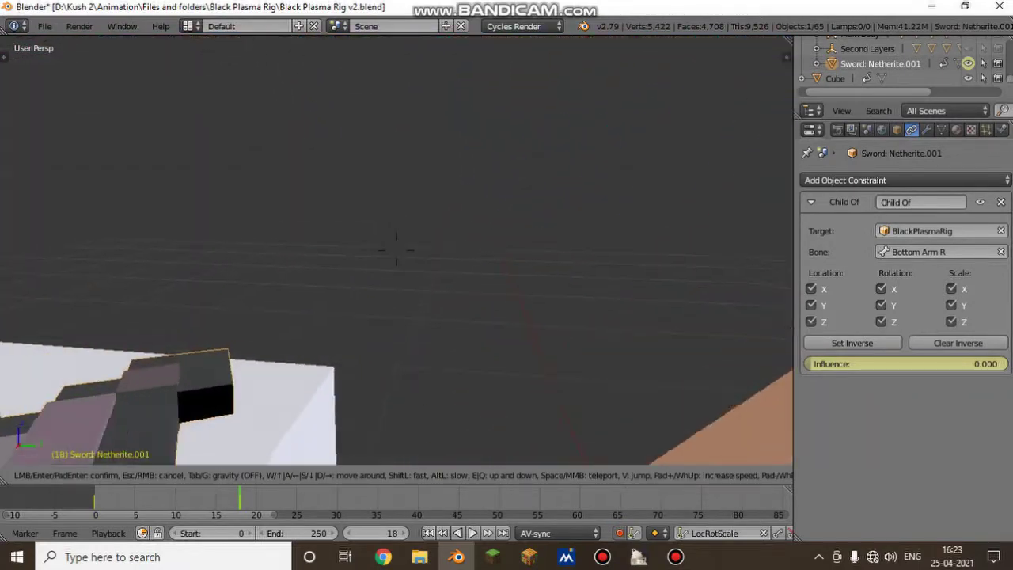
key(s)
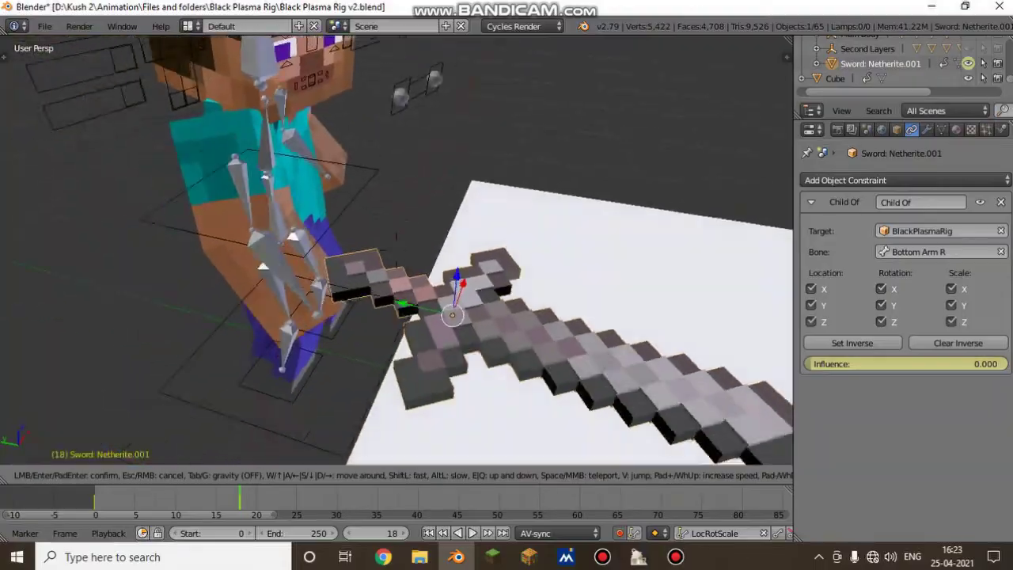
click(397, 250)
drag(97, 491, 13, 518)
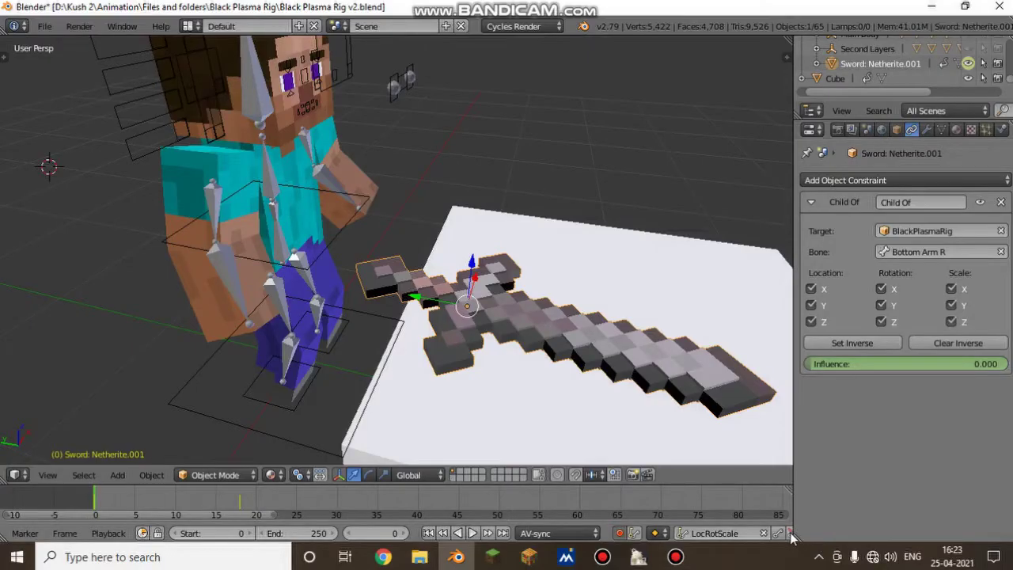
click(789, 534)
Step: Scrub and play the animation from frame 0 to check the hand's reach against the repositioned sword
key(alt+a)
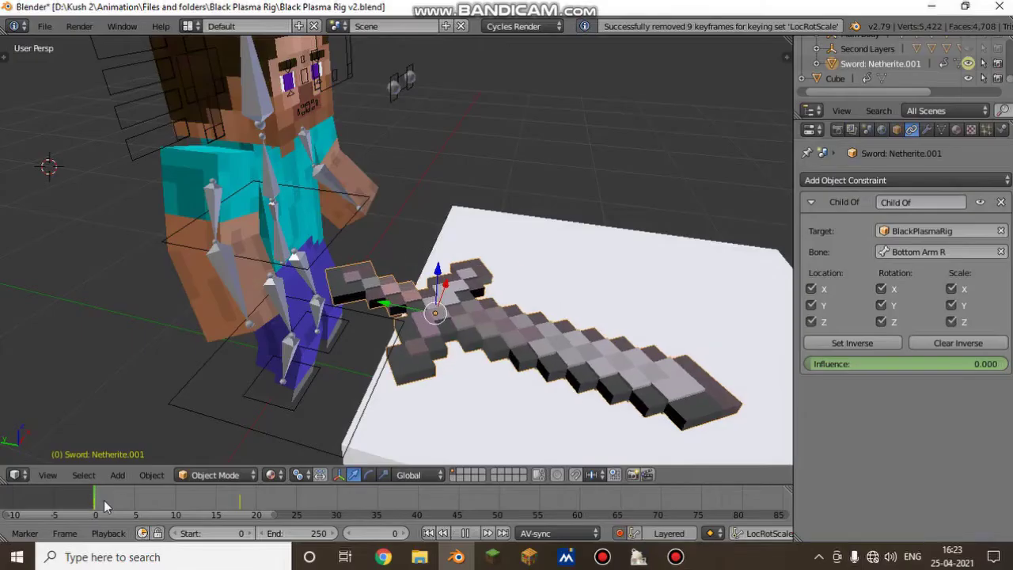
drag(245, 519, 238, 520)
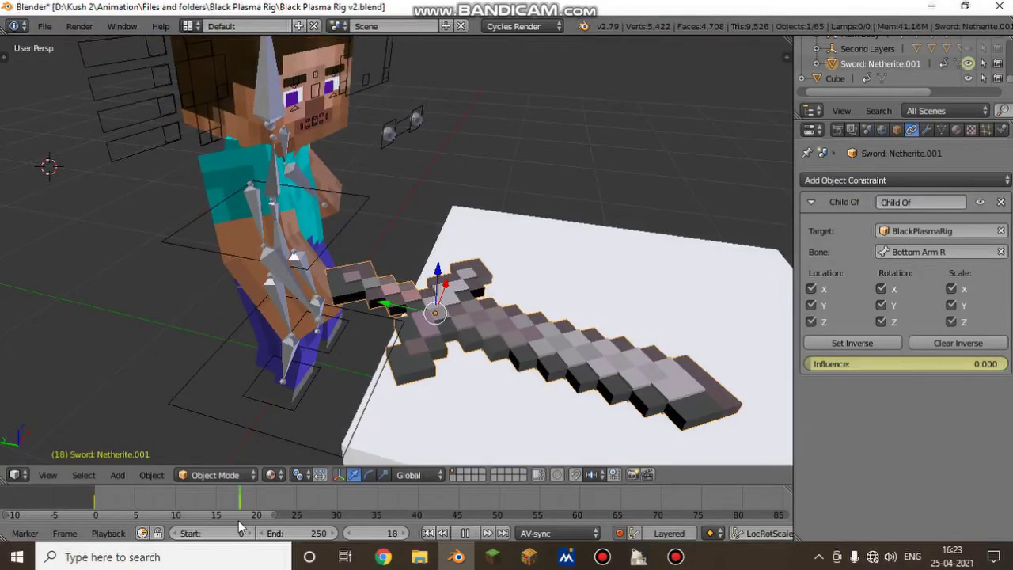
key(Escape)
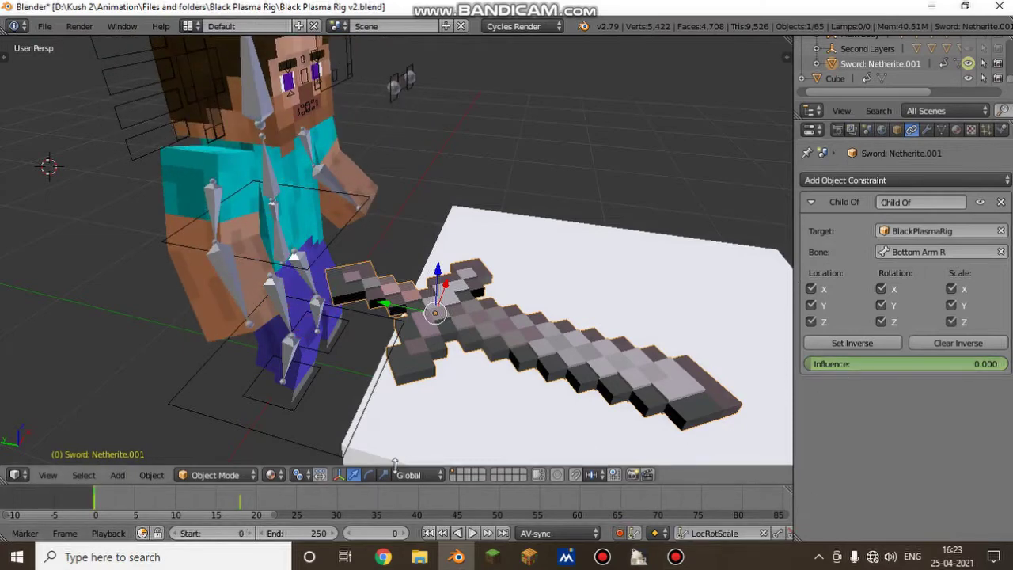
key(alt+a)
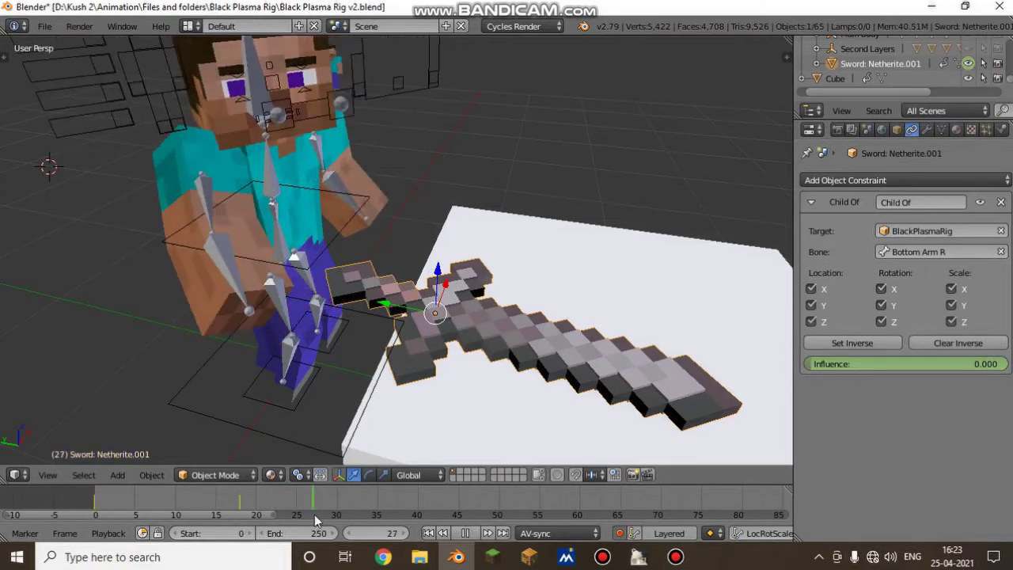
key(alt+a)
Step: Go one frame past frame 18 and set the Child Of constraint's influence to 1 on frame 19
click(242, 503)
key(alt+a)
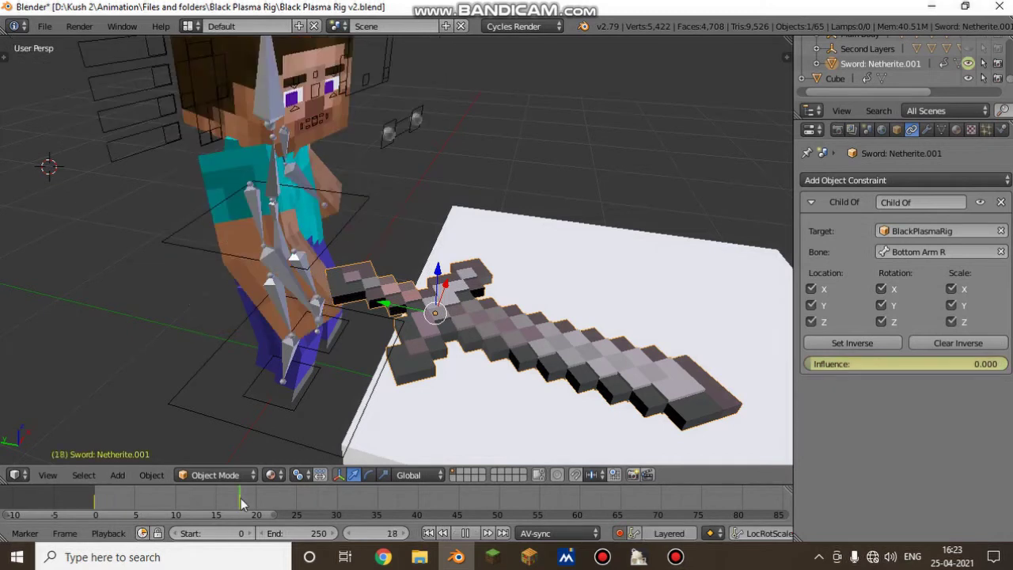
click(410, 537)
mouse_move(880, 364)
mouse_down()
mouse_move(1007, 364)
mouse_move(879, 363)
mouse_up()
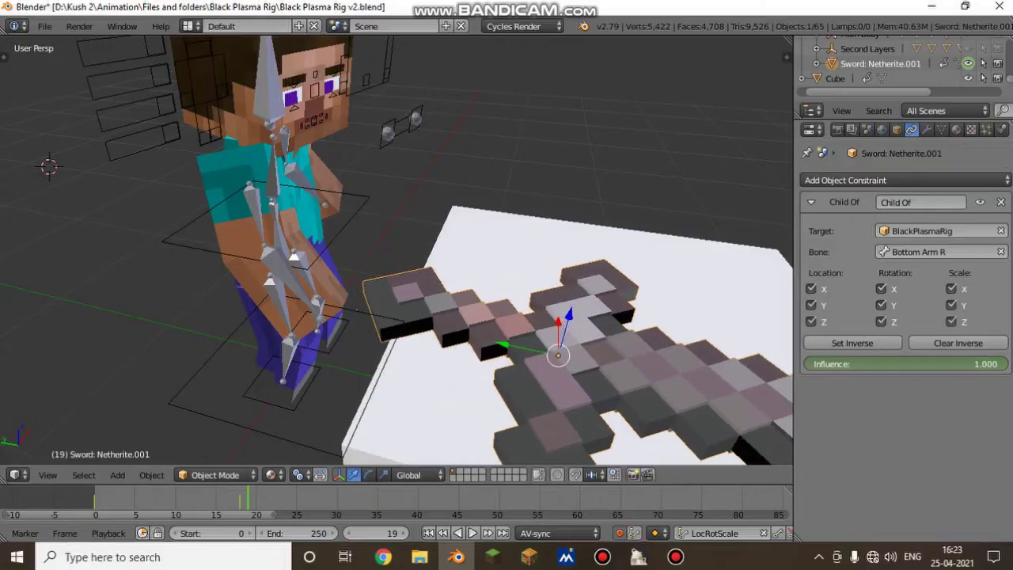
Step: Play the animation from frame 18 and examine where the sword sits relative to the hand after the grab
click(243, 505)
key(alt+a)
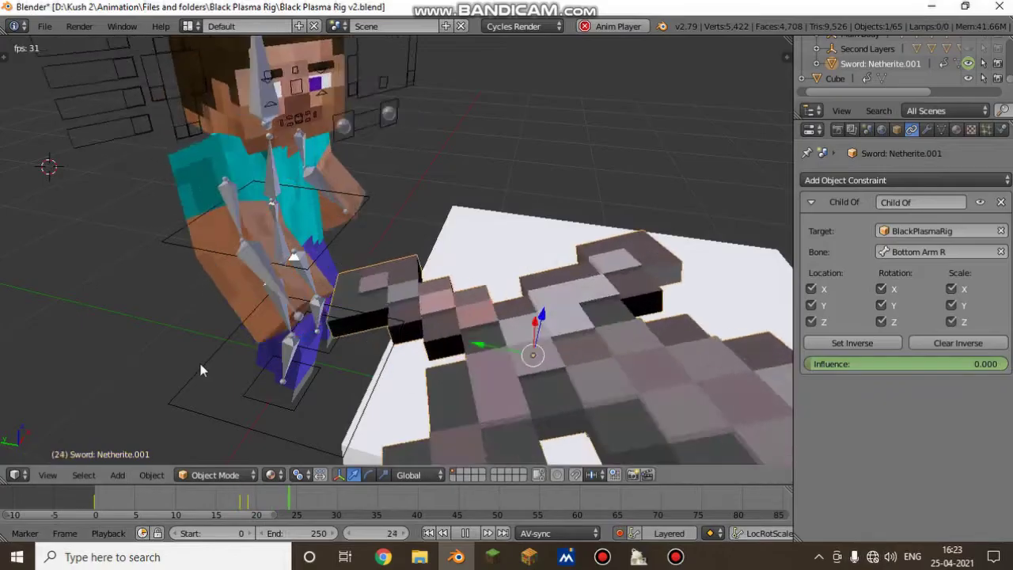
key(alt+a)
key(shift+f)
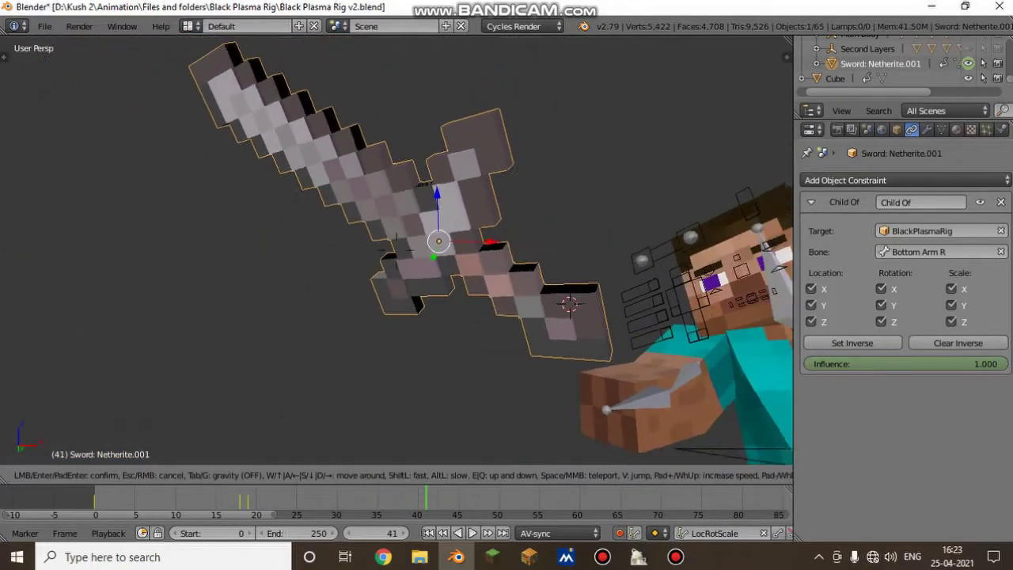
click(396, 258)
Step: Inspect the sword against the hand up close around frame 18 and return to frame 0
drag(251, 504, 241, 502)
key(shift+f)
key(w)
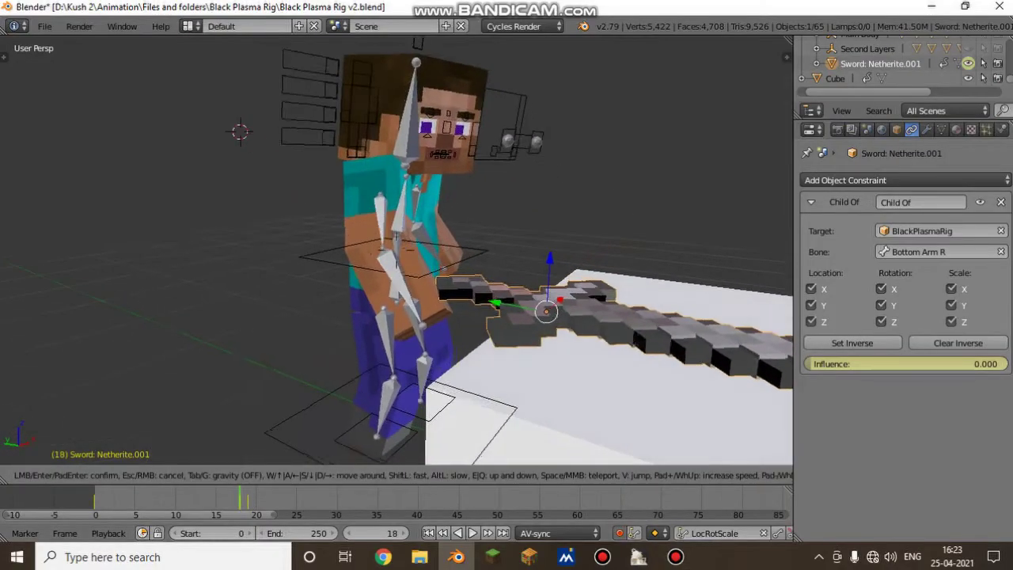
key(w)
key(w)
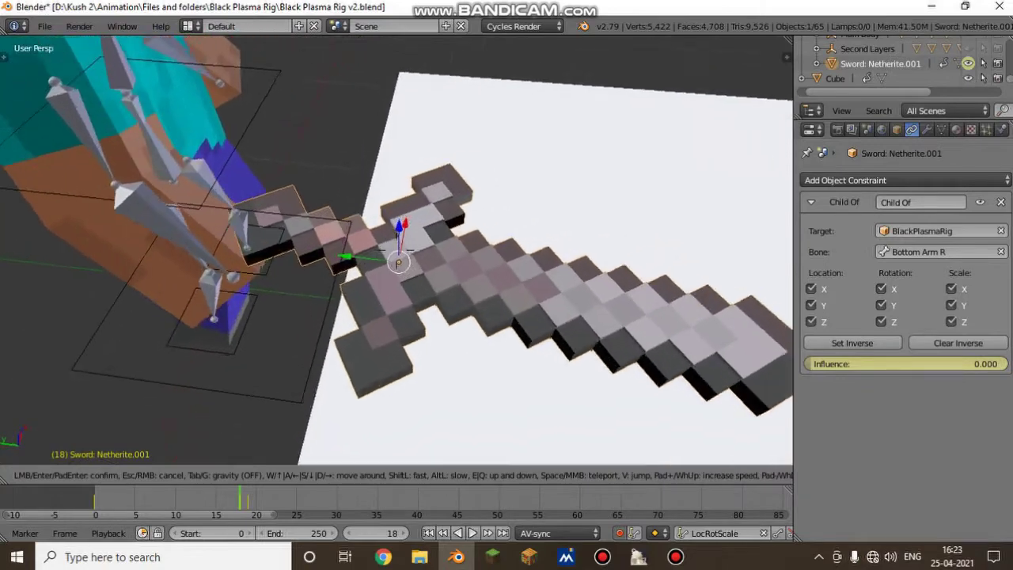
key(s)
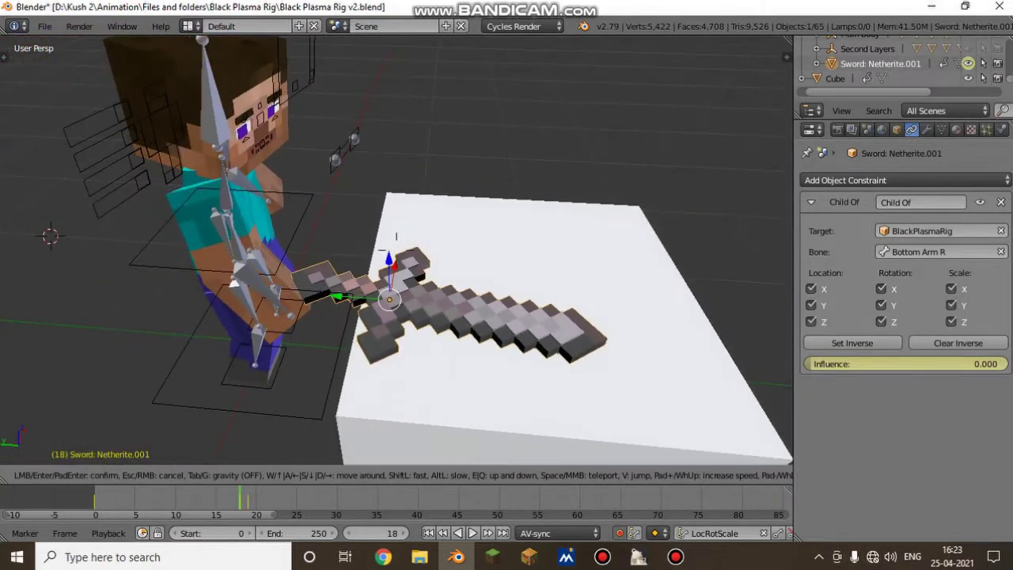
key(w)
click(397, 249)
mouse_move(240, 498)
mouse_down()
mouse_move(192, 504)
mouse_move(231, 496)
mouse_up()
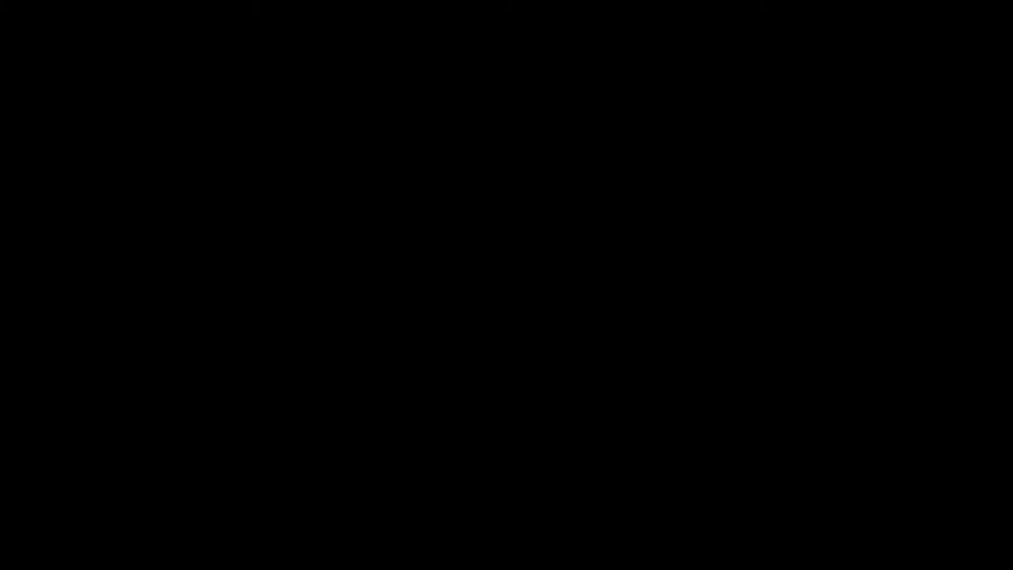
drag(246, 524, 348, 496)
key(shift+Left)
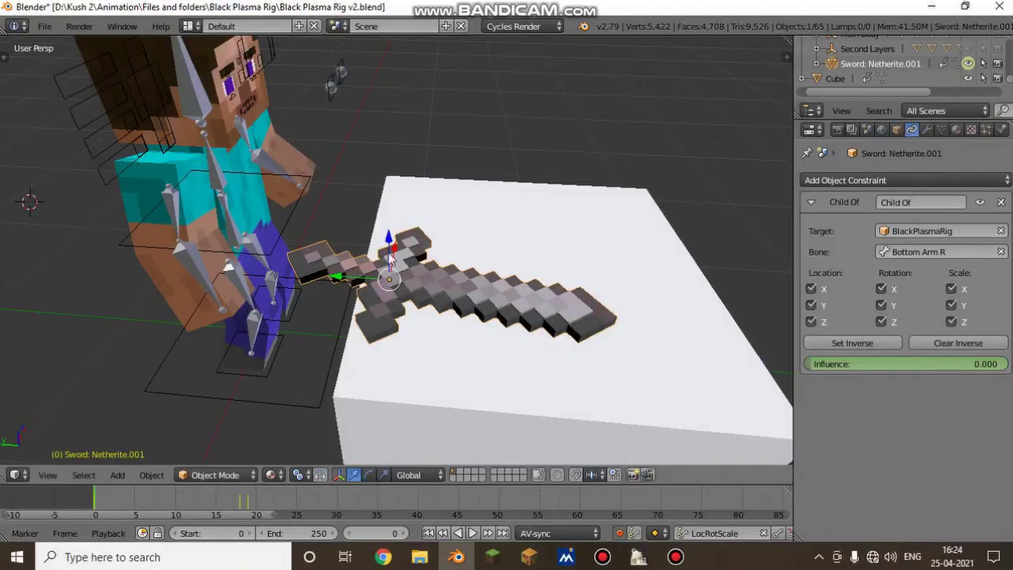
Step: Delete the netherite sword from the scene and bring up the object tools
key(x)
click(426, 313)
key(t)
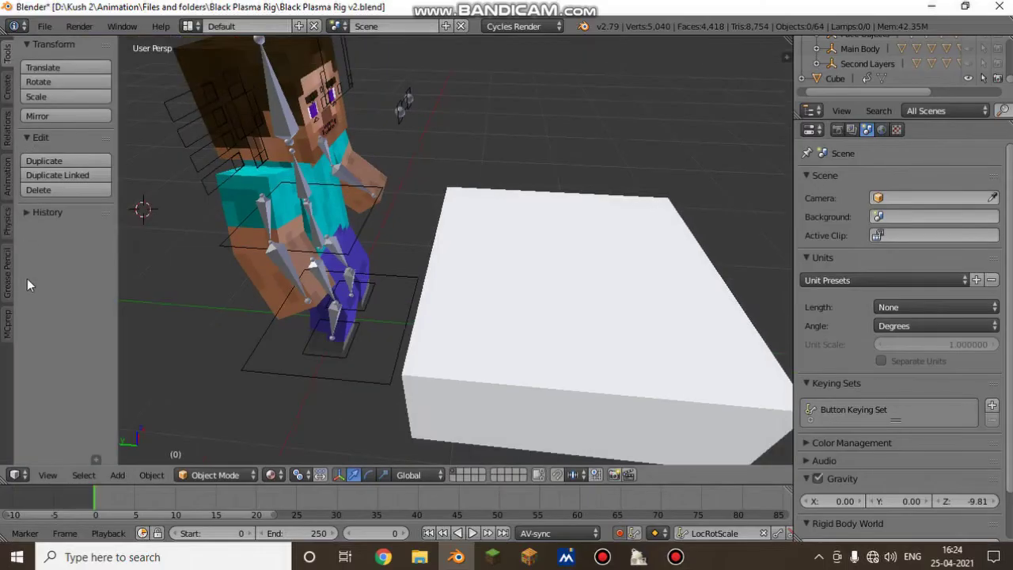
Step: Bring up the MCprep item spawner and reload its assets to load the item list
click(7, 323)
scroll(85, 361, down, 10)
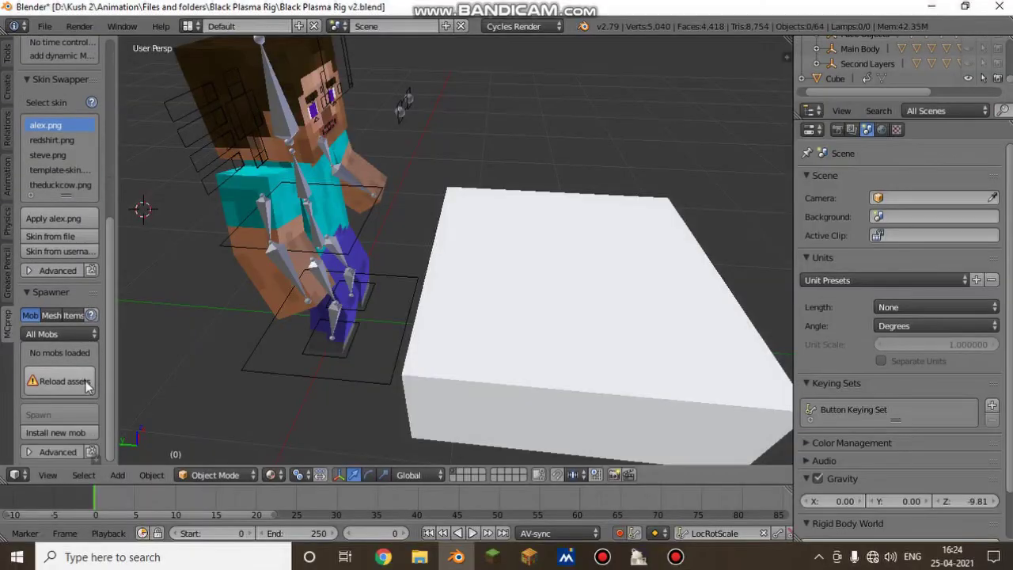
click(50, 315)
click(70, 315)
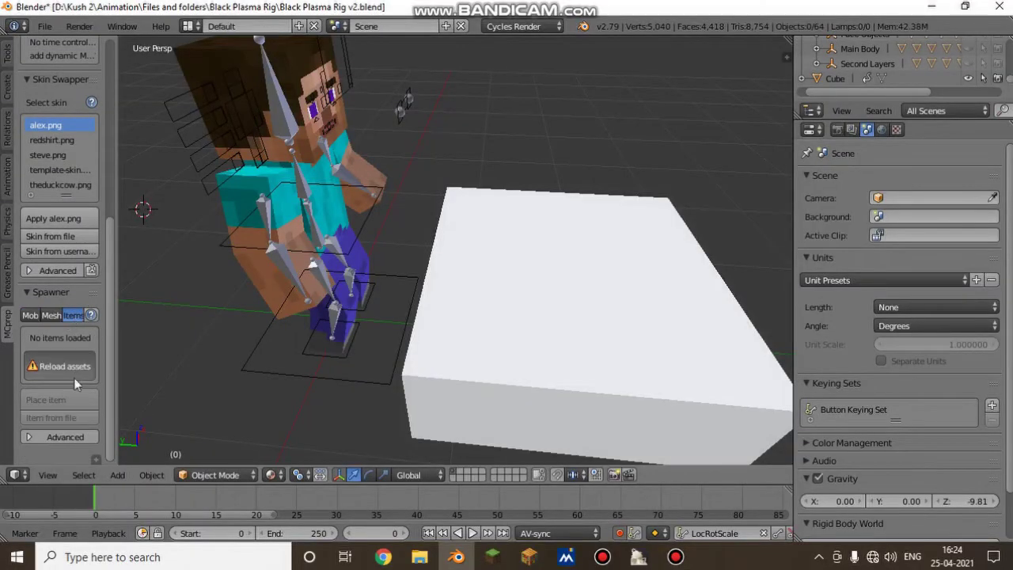
click(65, 367)
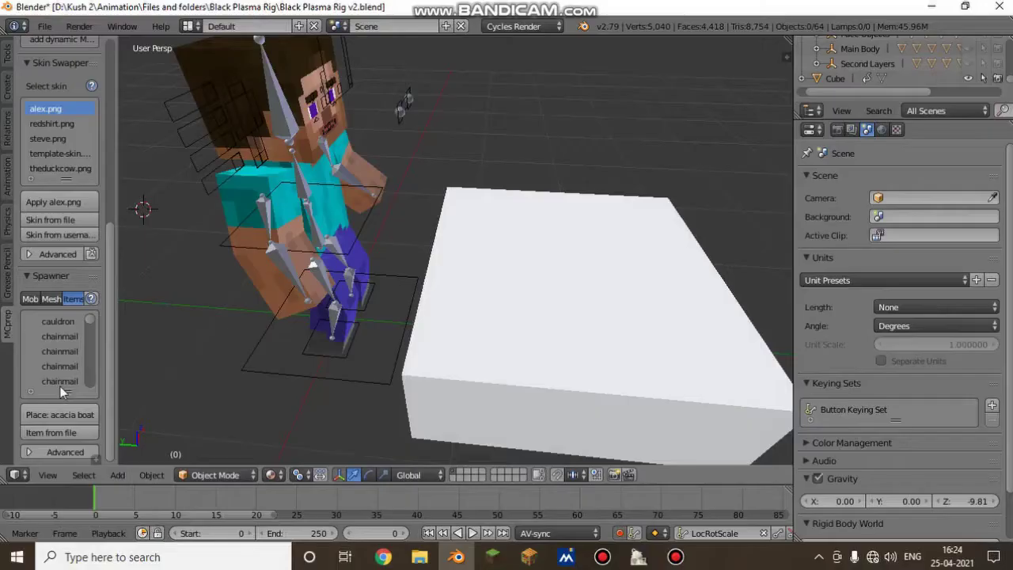
Step: Find the iron sword in the item spawner's list and place it in the scene
scroll(91, 349, down, 15)
scroll(92, 362, down, 5)
click(72, 366)
click(79, 414)
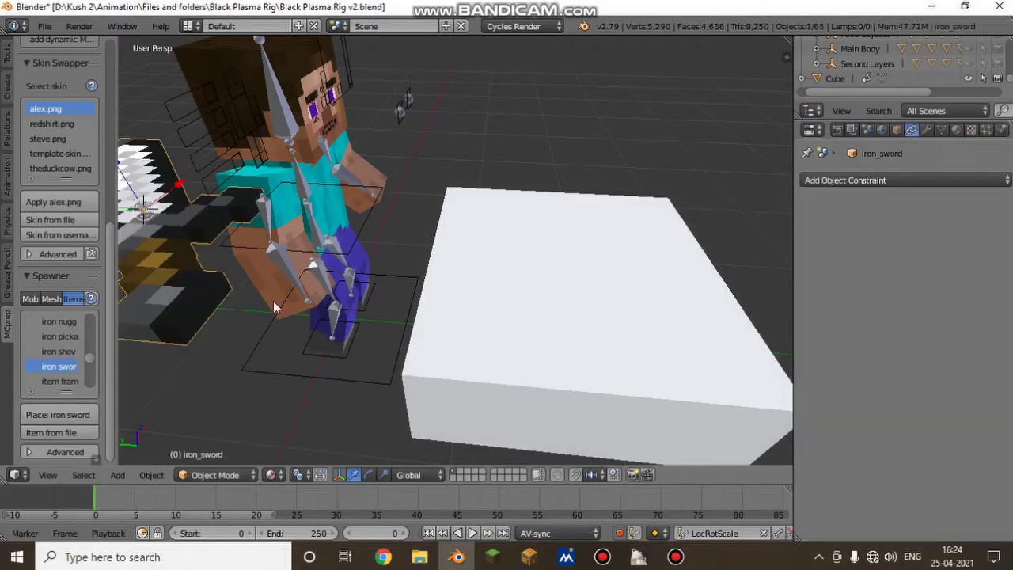
Step: Place the iron sword on top of the white block and rotate it 180 degrees about the global Z axis
key(shift+s)
click(487, 272)
key(shift+f)
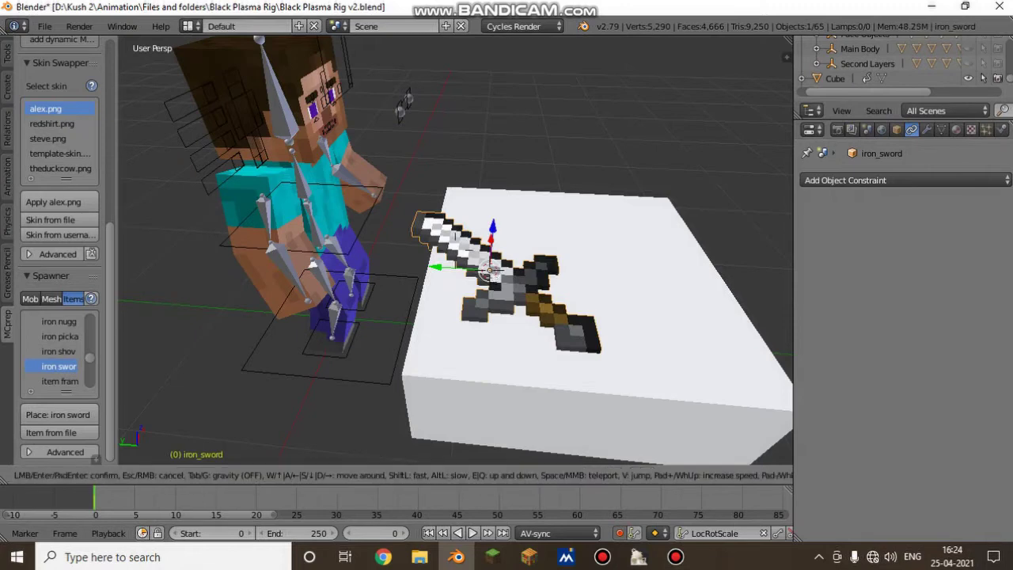
click(457, 254)
text(r)
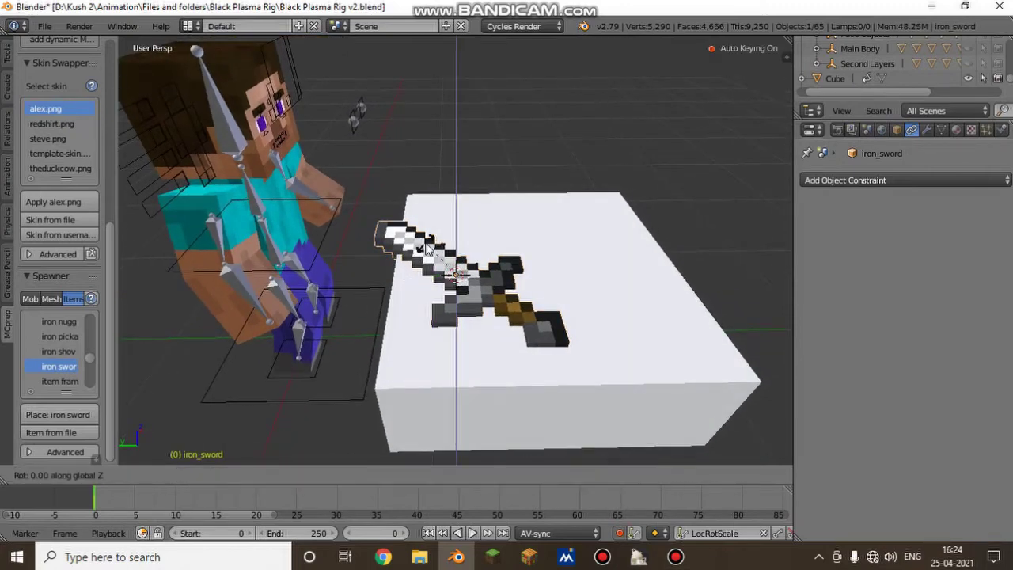
text(180)
key(Return)
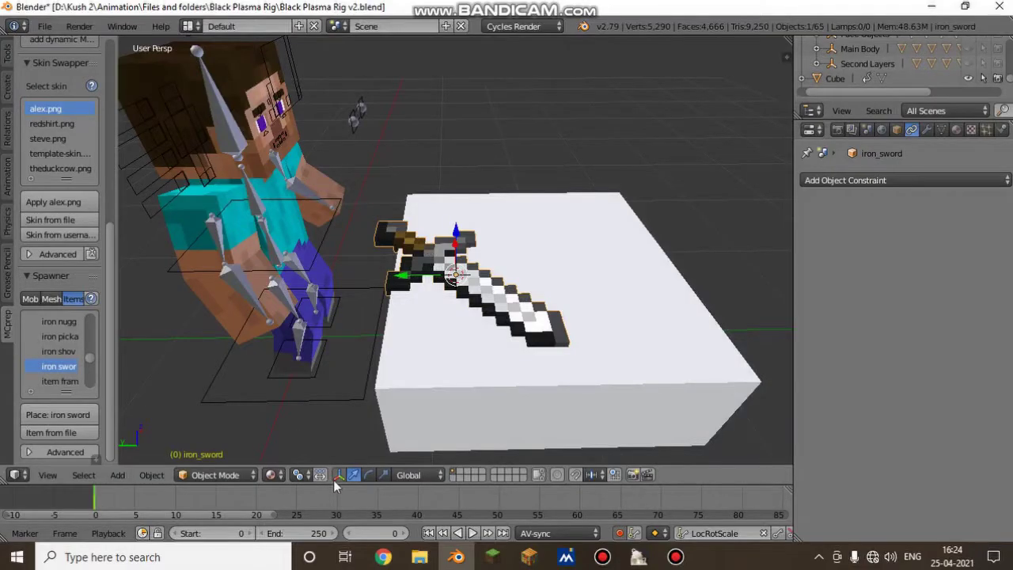
Step: Turn the iron sword slightly on the block and adjust its height along global Z so it rests on the surface
drag(461, 314, 478, 311)
key(g)
right_click(450, 326)
key(g)
key(z)
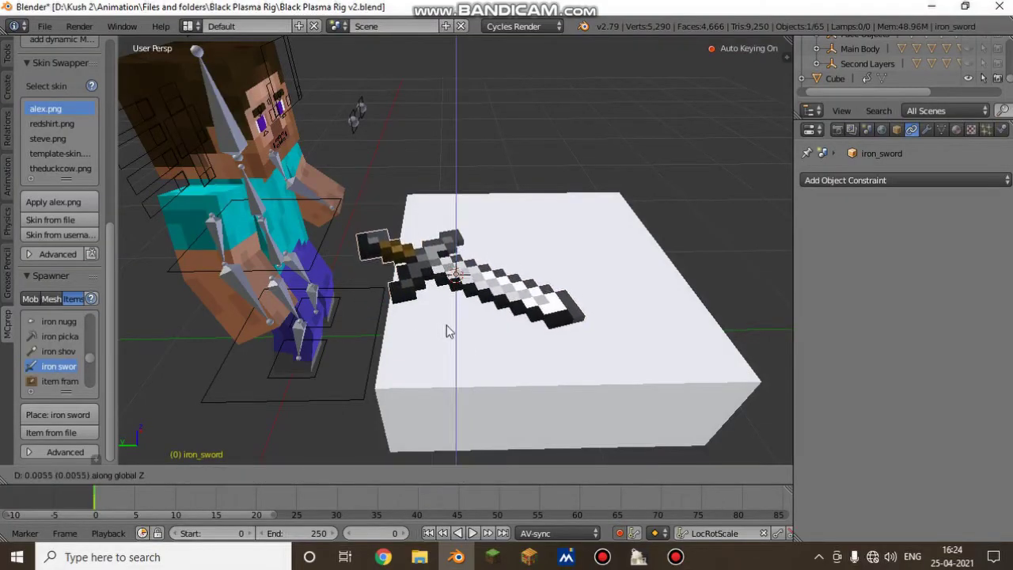
click(446, 324)
Step: Move the iron sword toward the character so its handle overhangs the block's near edge
click(355, 475)
key(shift+f)
key(d)
click(411, 245)
drag(391, 236, 306, 273)
key(shift+f)
key(a)
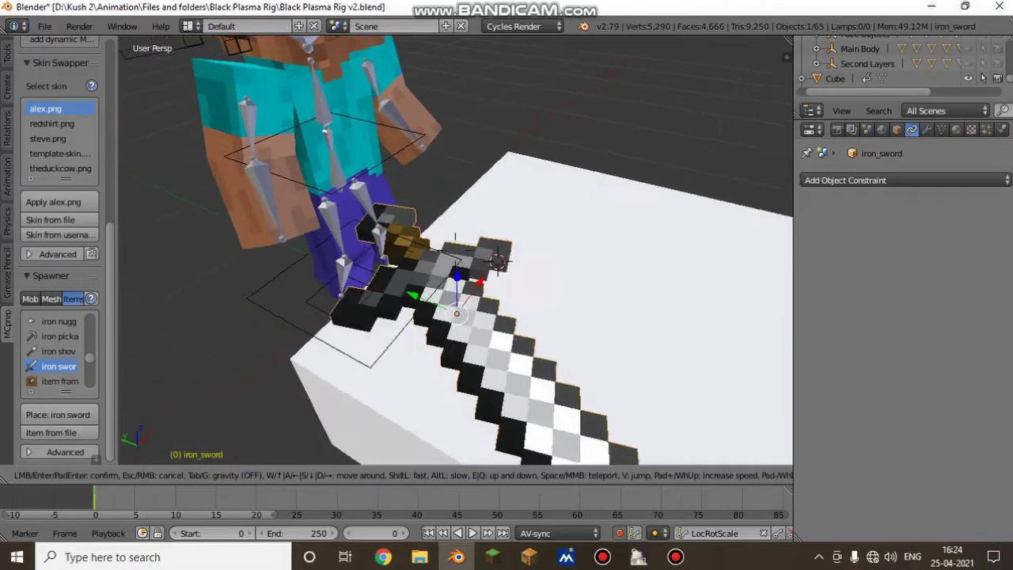
key(w)
click(455, 252)
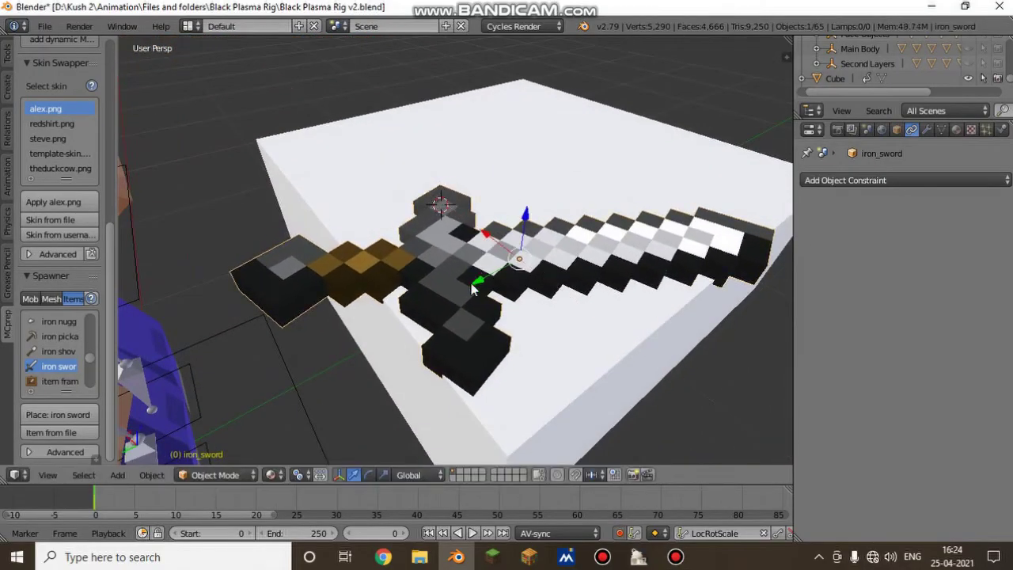
key(shift+f)
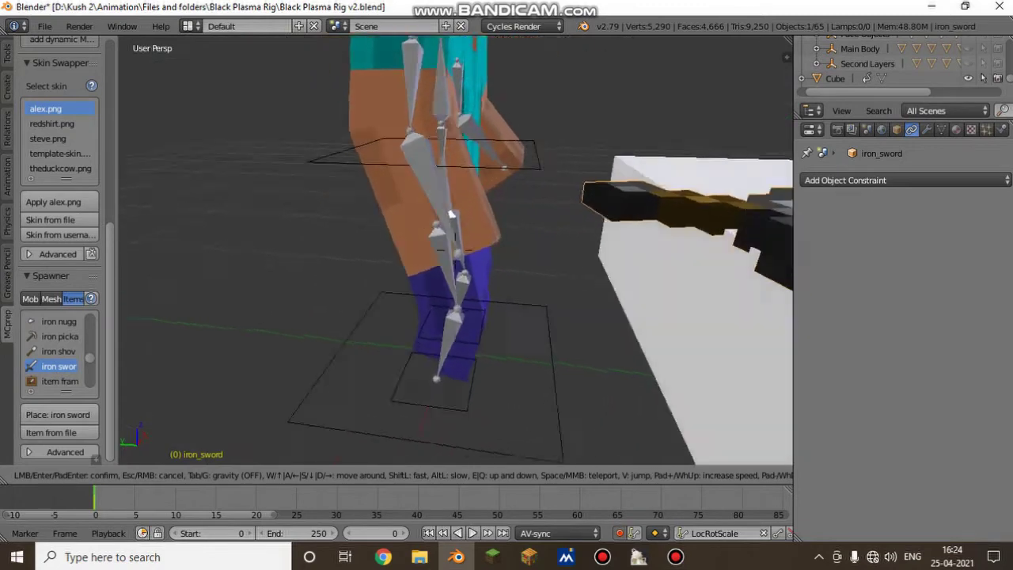
click(422, 375)
Step: Play and scrub the arm animation to check the hand's reach against the sword handle, then return to frame 0
key(alt+a)
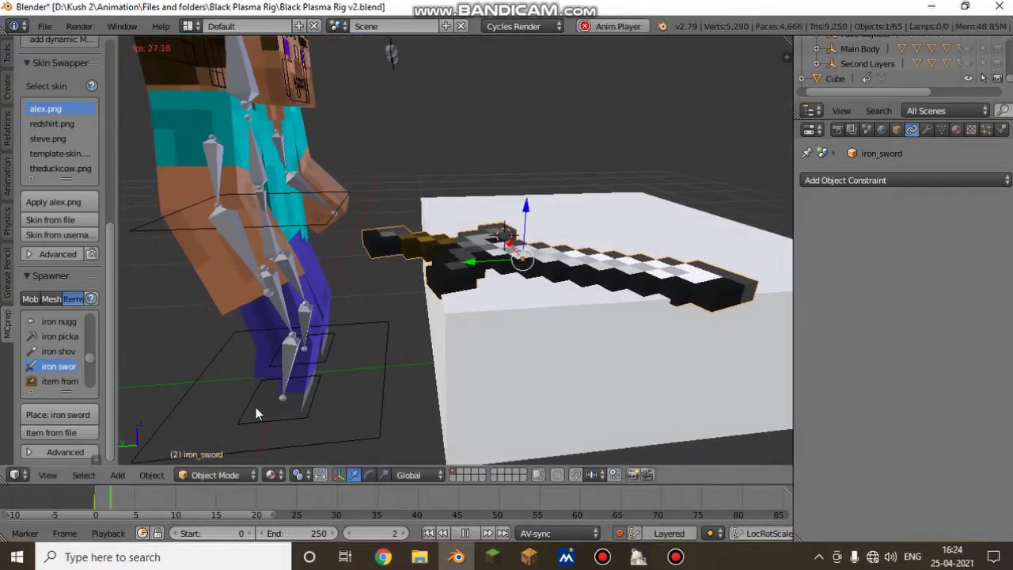
drag(262, 501, 240, 488)
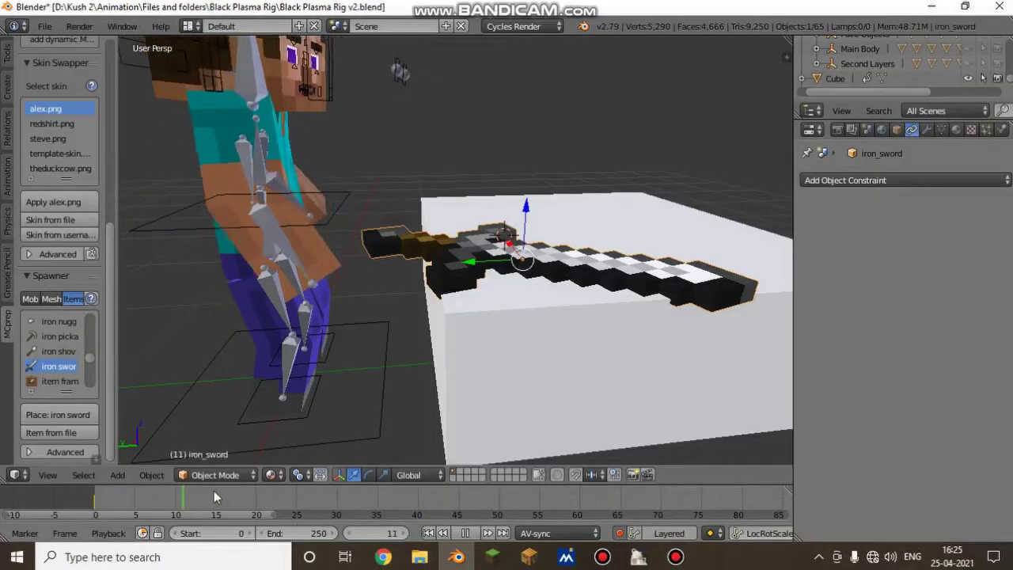
drag(152, 510, 122, 502)
key(alt+a)
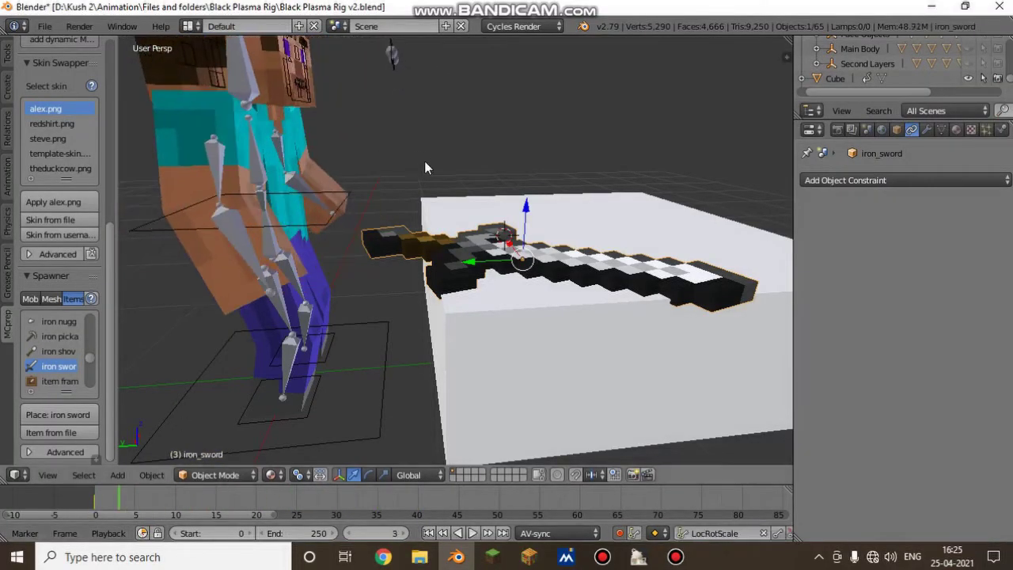
click(96, 511)
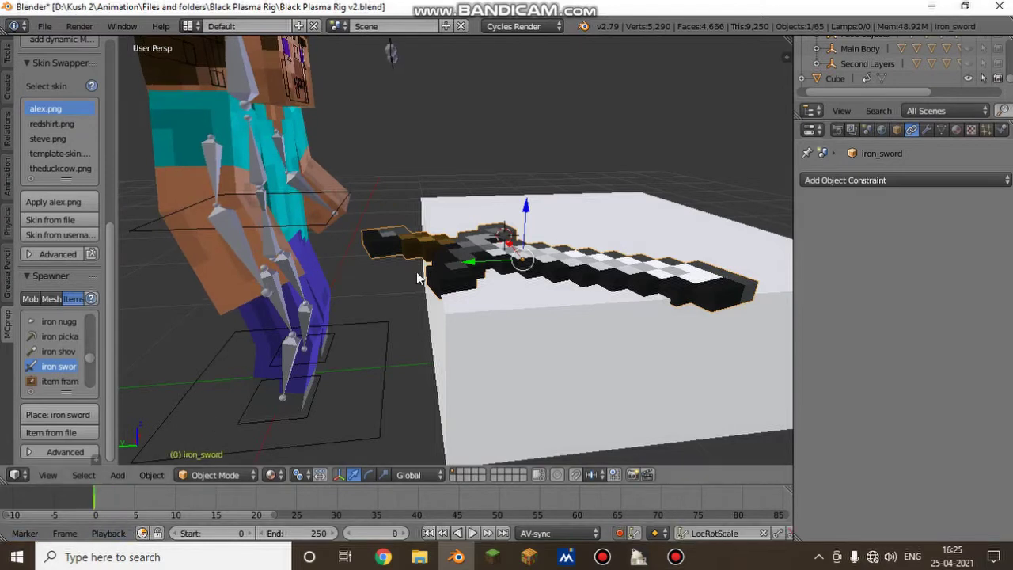
Step: Add a Child Of constraint to the iron sword targeting BlackPlasmaRig and set its inverse
click(950, 181)
click(959, 230)
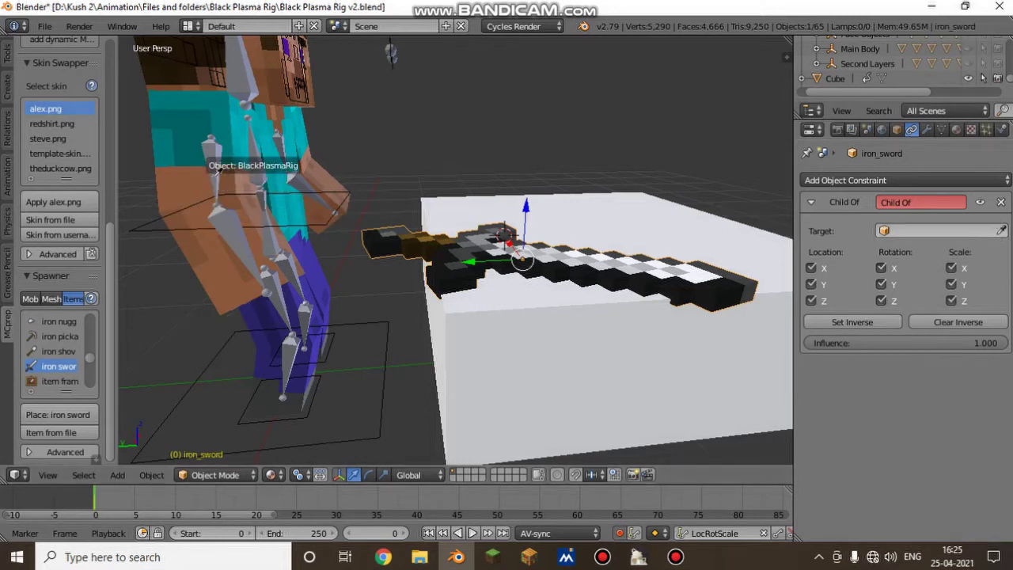
click(210, 176)
click(890, 252)
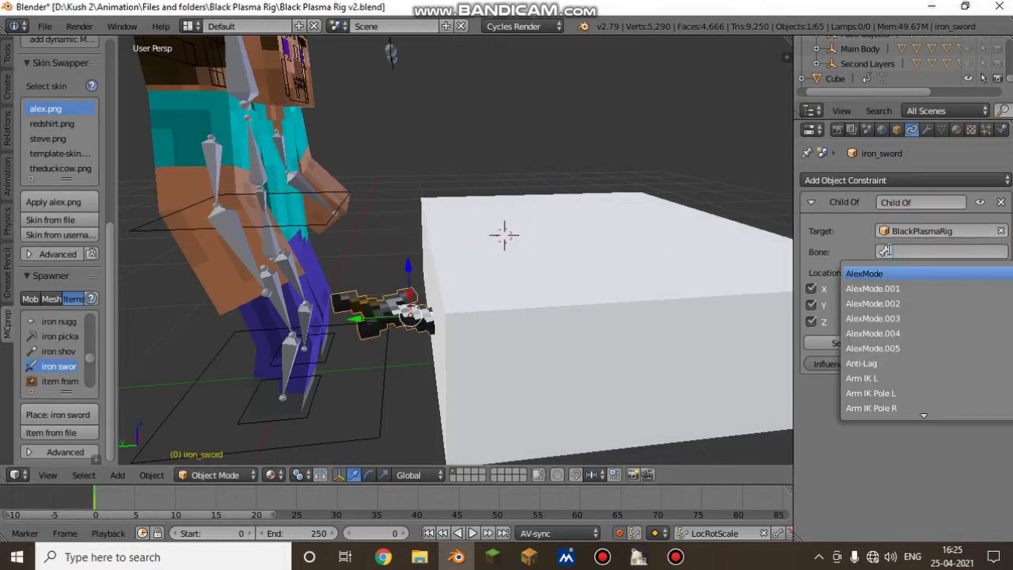
click(855, 409)
click(852, 345)
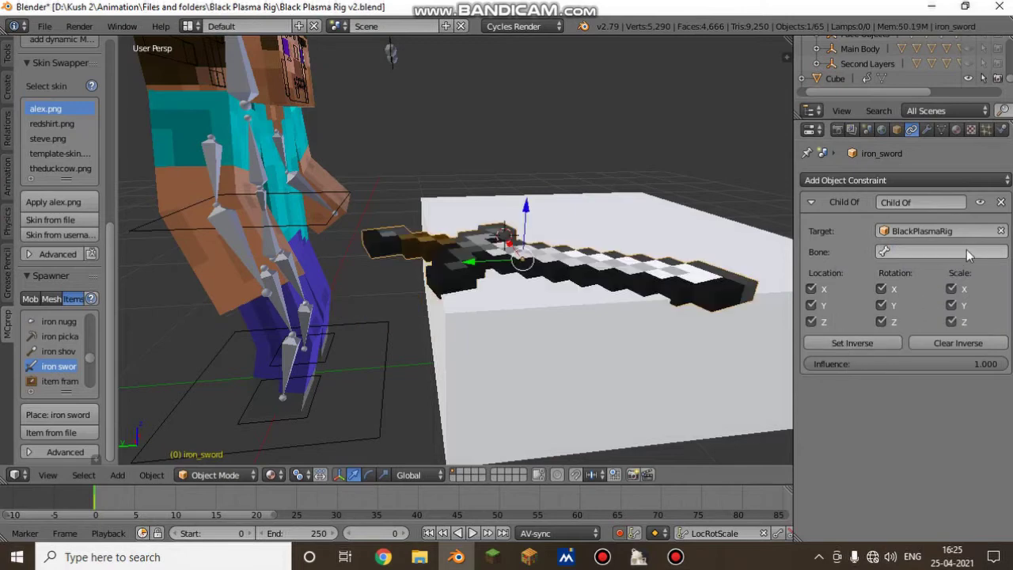
Step: Set the constraint's bone to Bottom Arm R and set the inverse for that bone
click(962, 252)
click(936, 288)
click(847, 344)
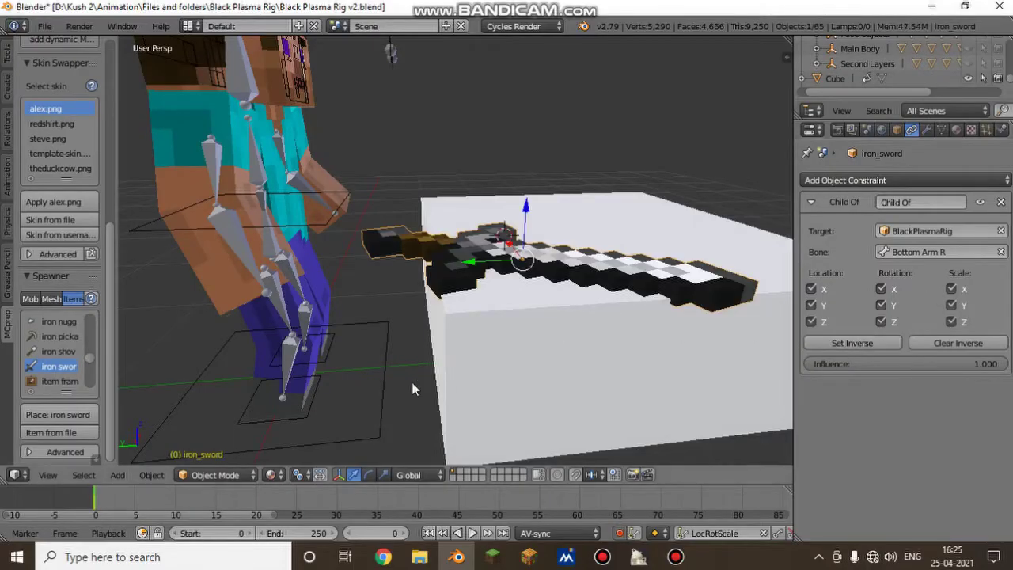
Step: Set the Child Of influence to 0 on frame 0 and insert a keyframe for it
drag(101, 499, 53, 489)
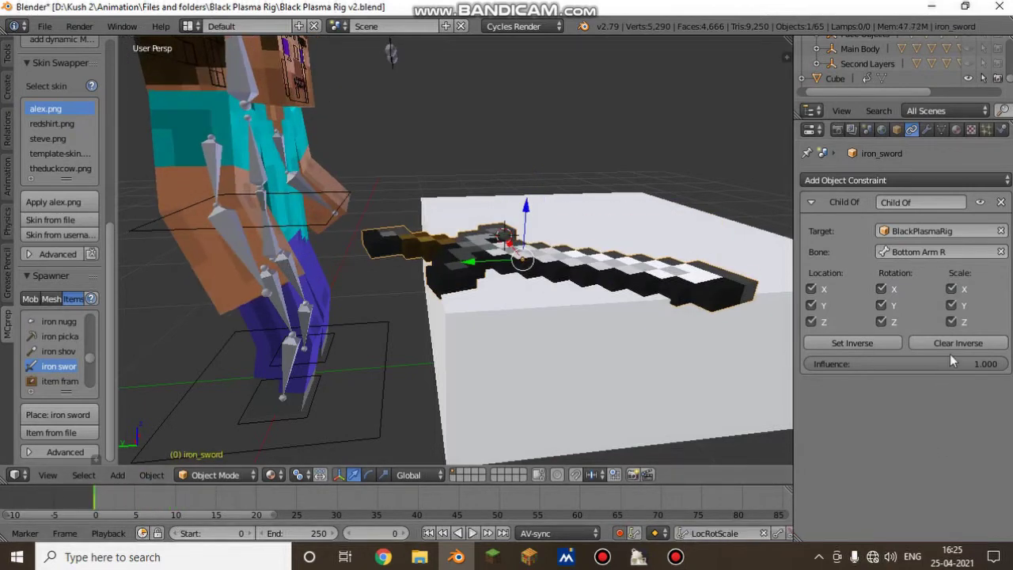
drag(924, 359, 811, 360)
right_click(809, 358)
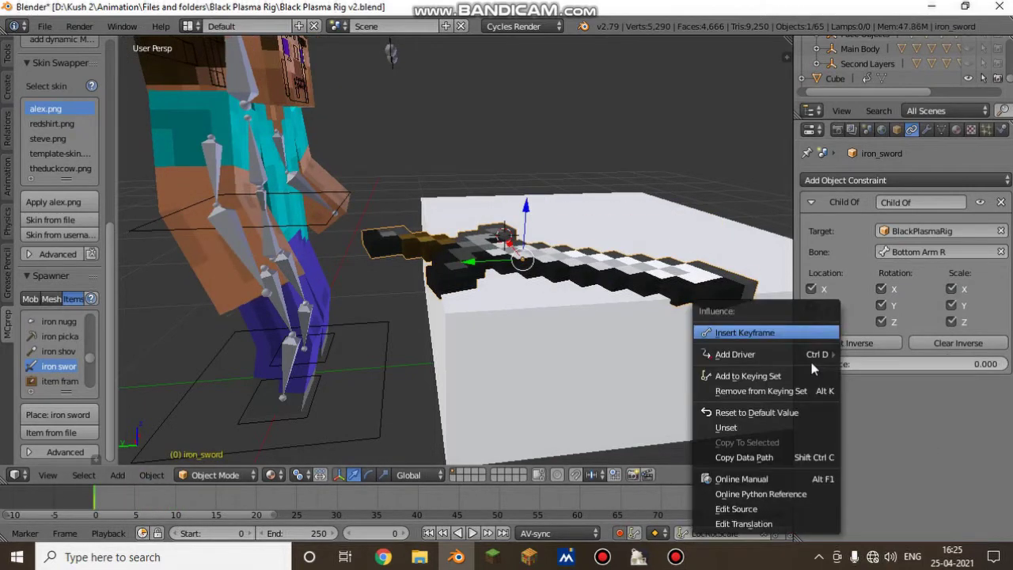
click(777, 333)
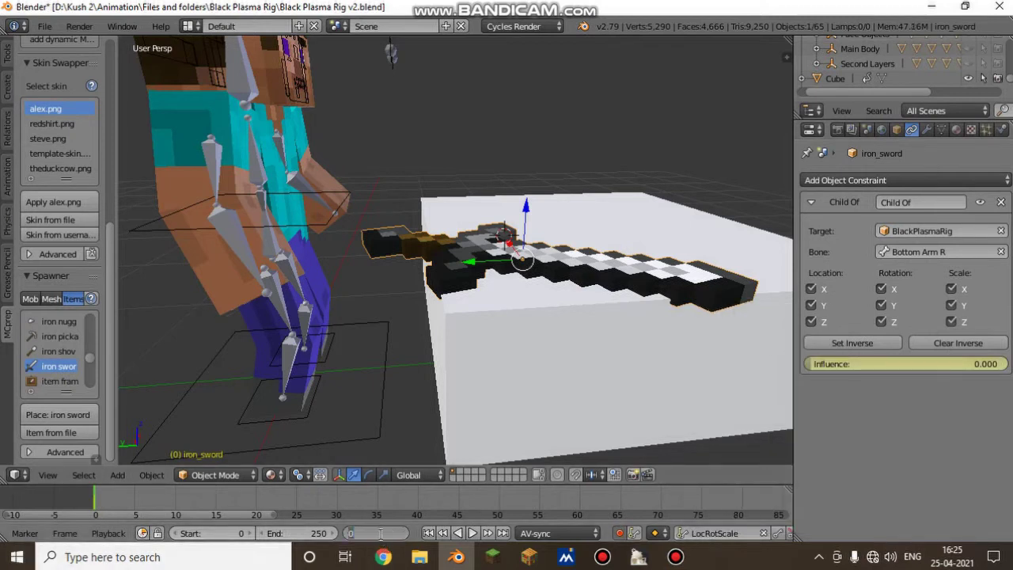
Step: Go to frame 18 and keyframe the Child Of influence at 0
key(Return)
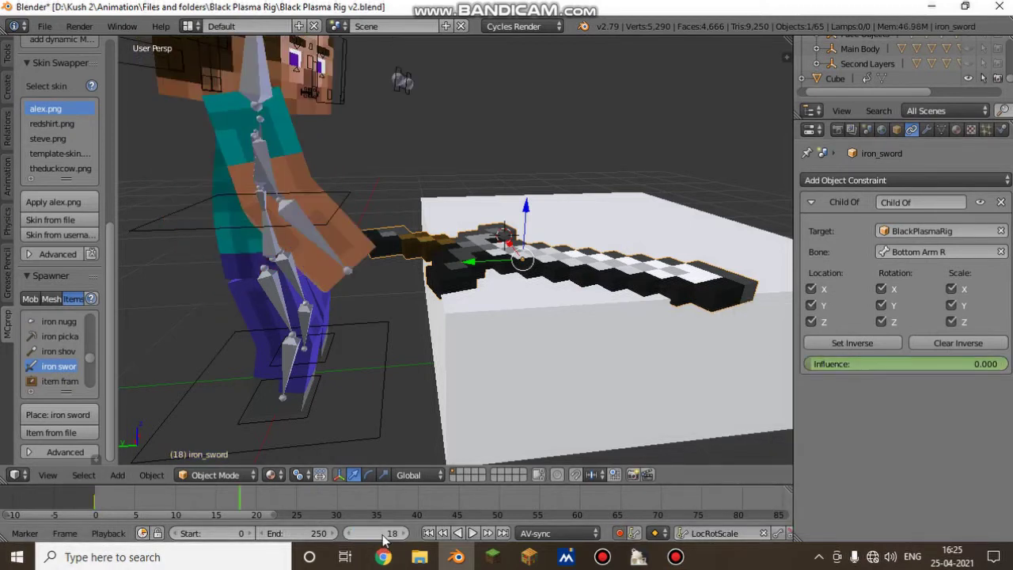
right_click(873, 358)
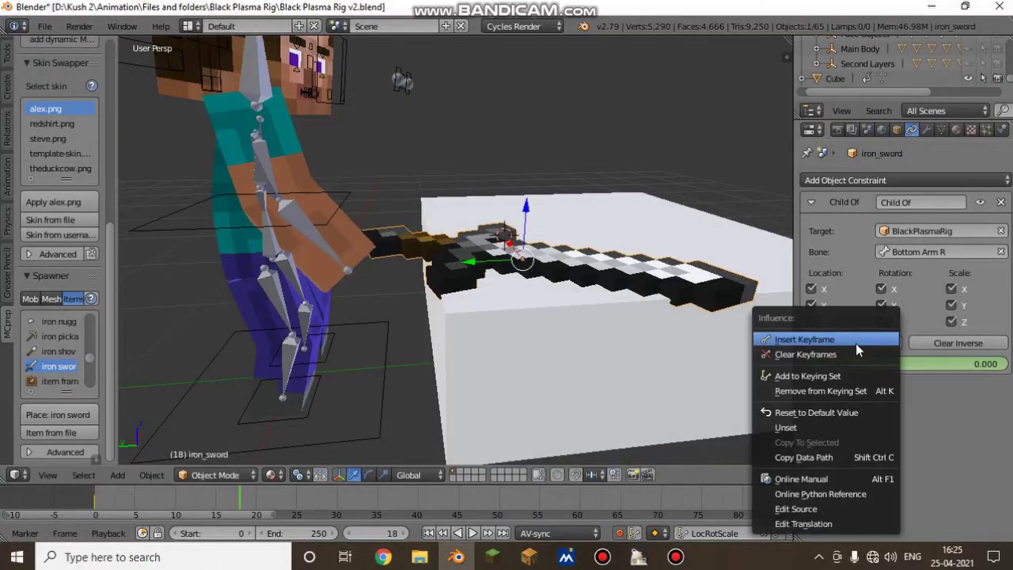
click(855, 341)
Step: Advance to frame 19 and set the Child Of influence to 1
click(401, 534)
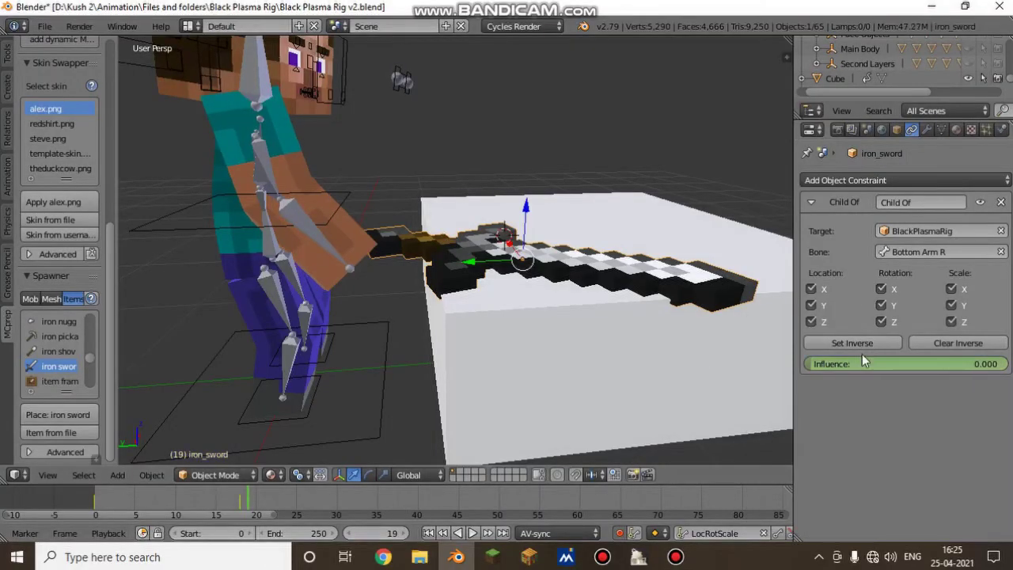
right_click(881, 361)
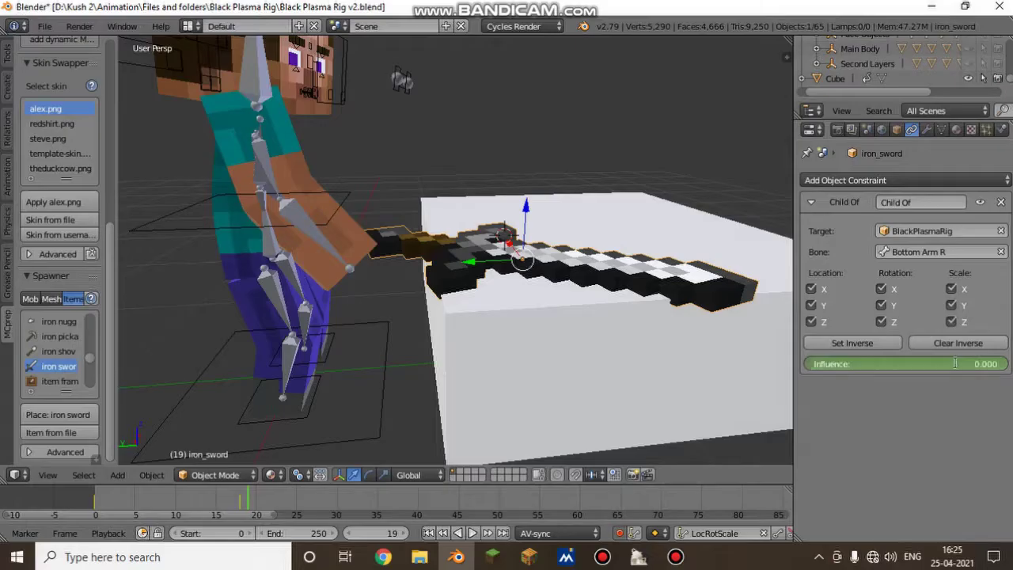
text(1)
key(Return)
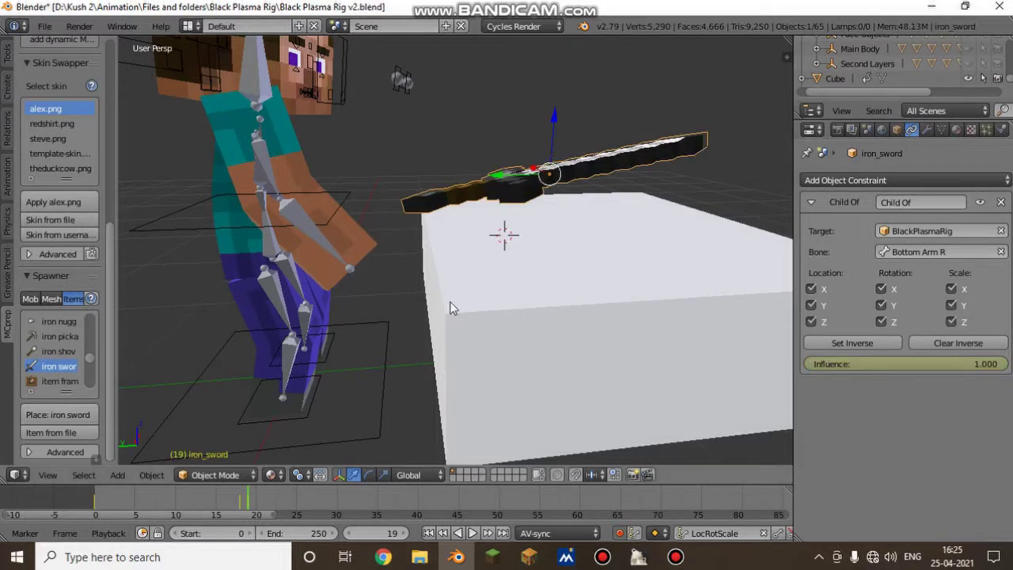
Step: Check the sword's position during the grab and set the Child Of inverse again on frame 19
key(shift+f)
key(w)
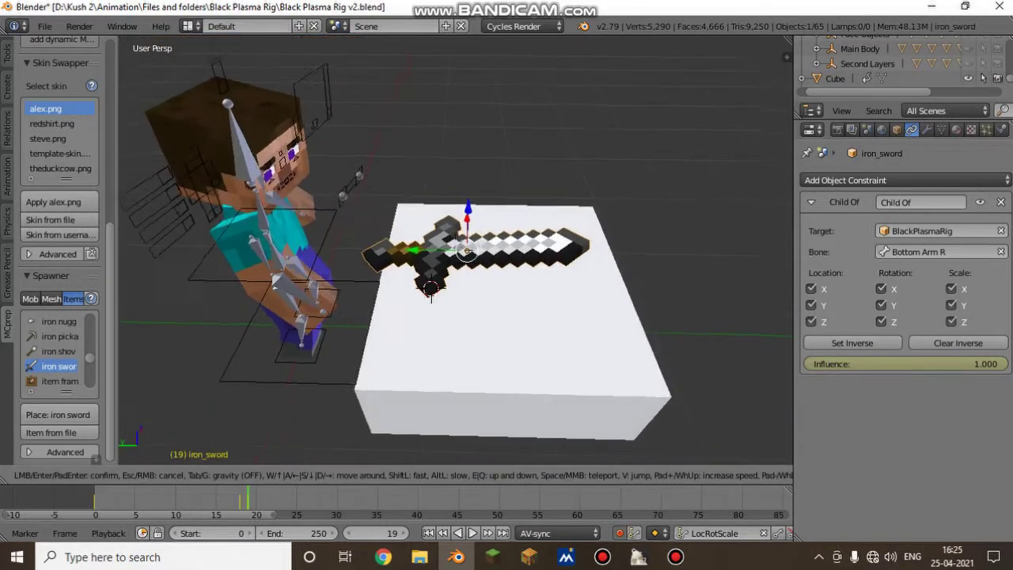
key(Return)
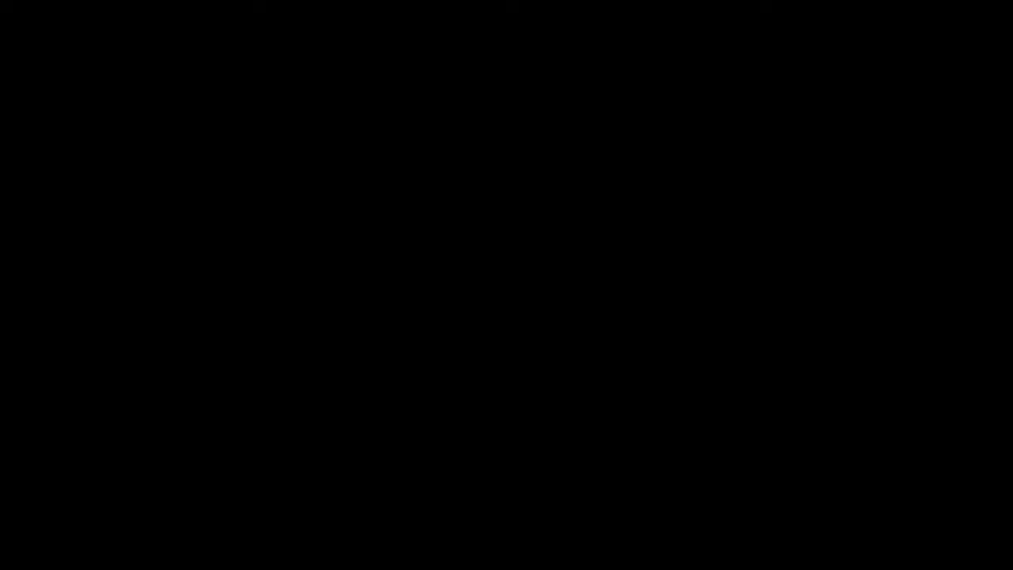
key(alt+a)
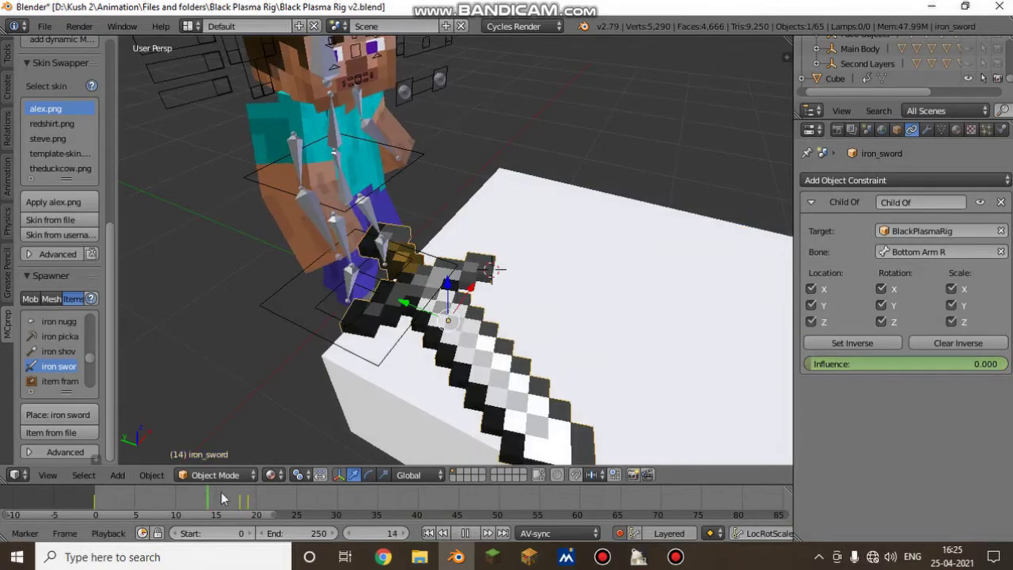
key(Escape)
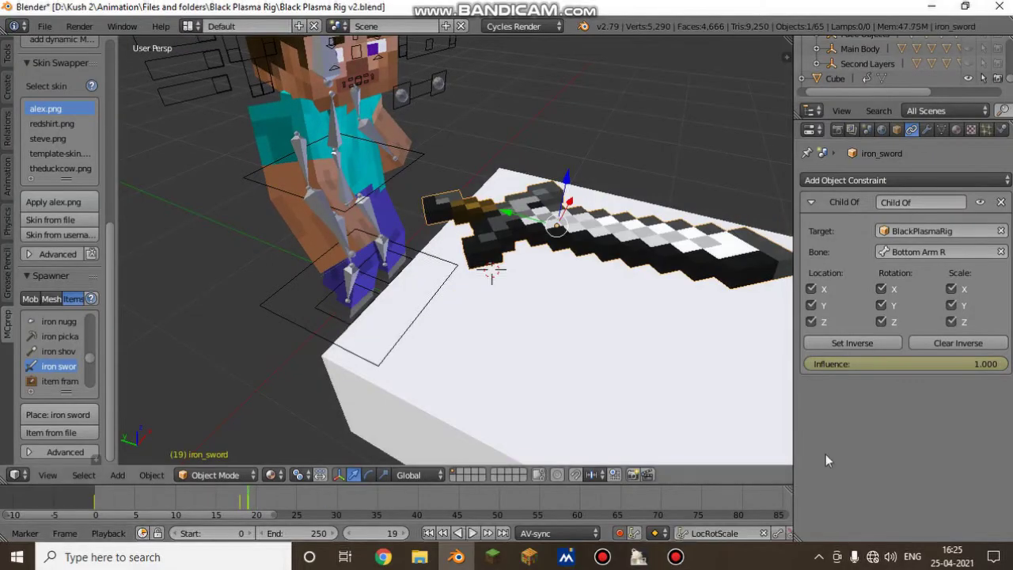
click(869, 341)
Step: Scrub to frame 36 and freely rotate the iron sword so its handle angles down toward the character's right hand
drag(256, 509, 387, 500)
right_click(326, 139)
key(shift+f)
click(483, 202)
right_click(482, 208)
key(r)
key(r)
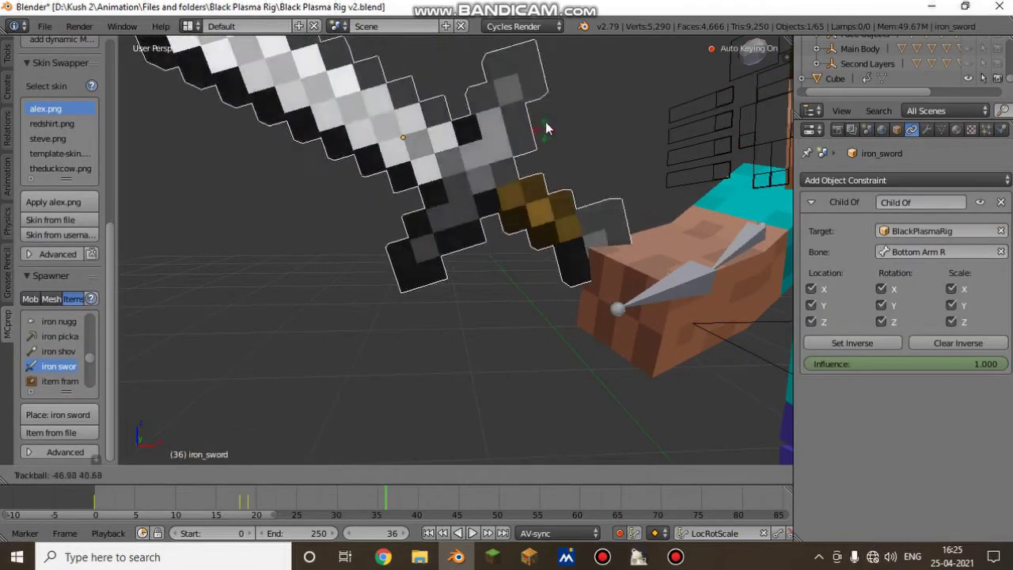
Step: Move the iron sword to the character's right hand on frame 36 and raise it along Z so the handle meets the hand
key(g)
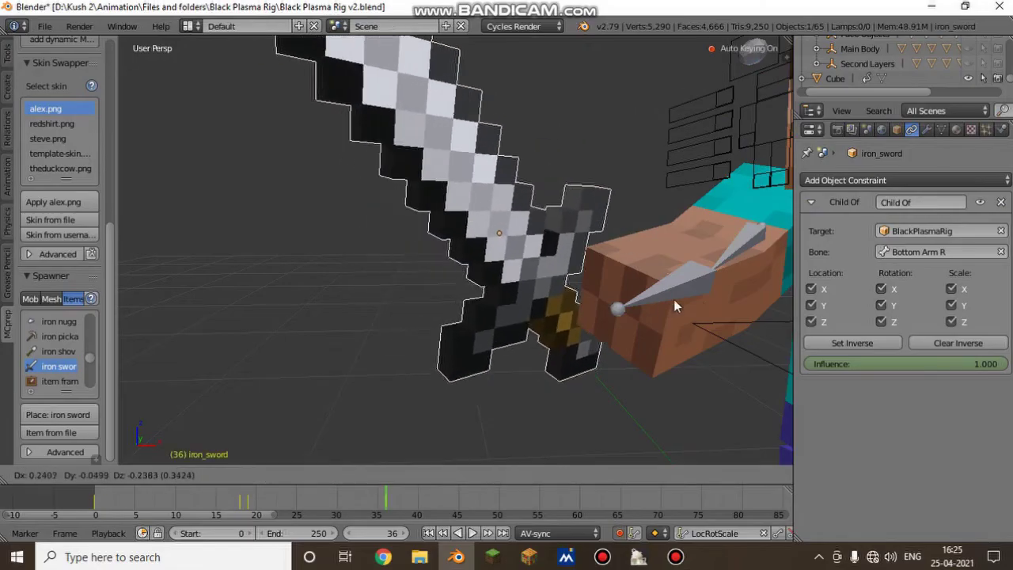
click(677, 304)
key(shift+f)
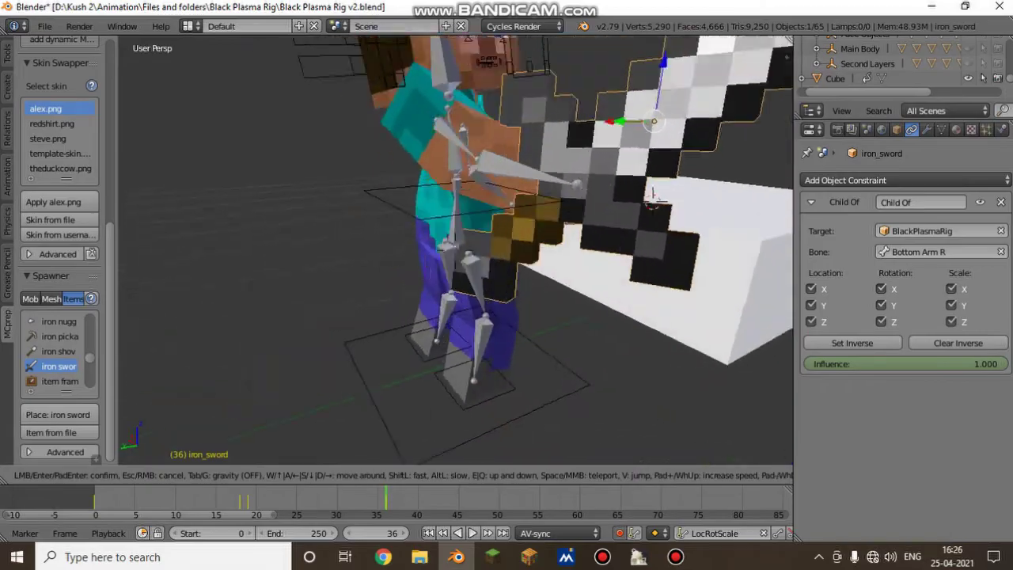
key(d)
click(470, 256)
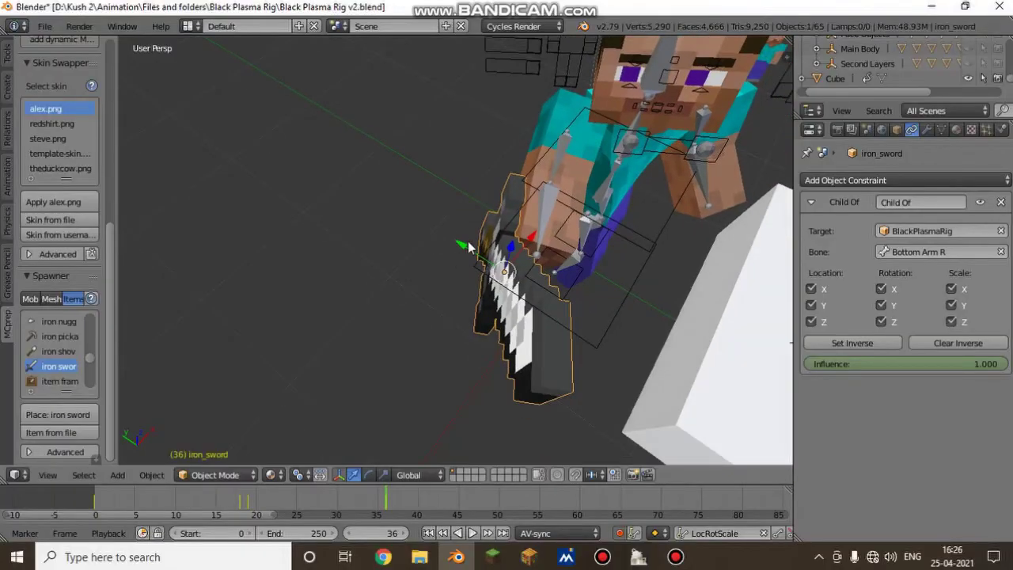
key(shift+f)
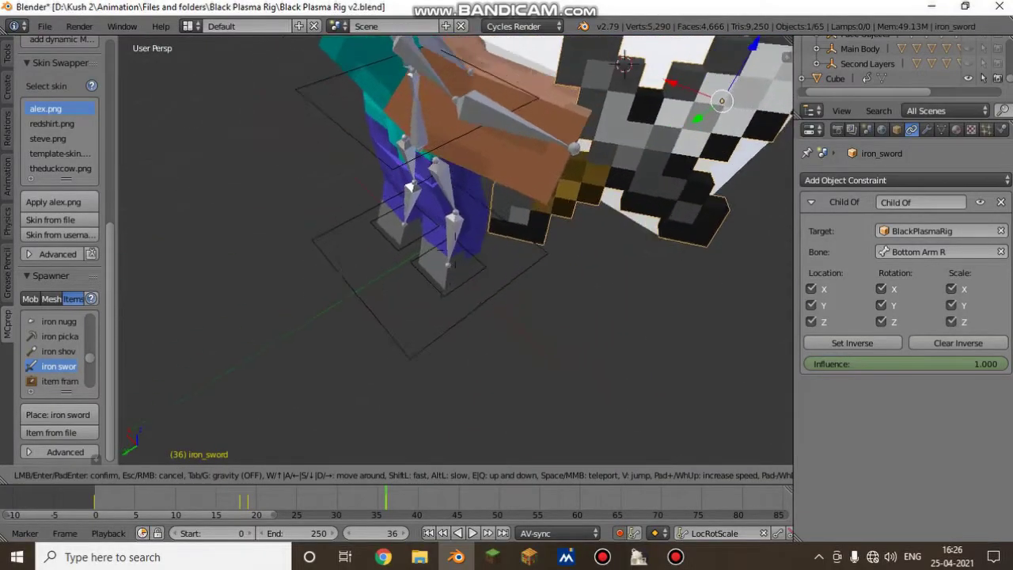
click(505, 207)
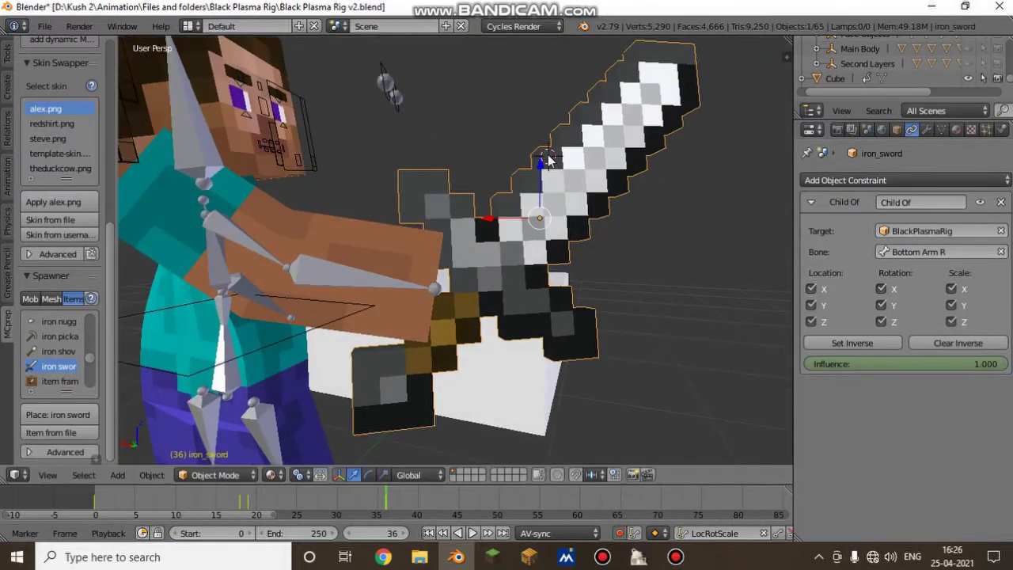
drag(541, 161, 531, 122)
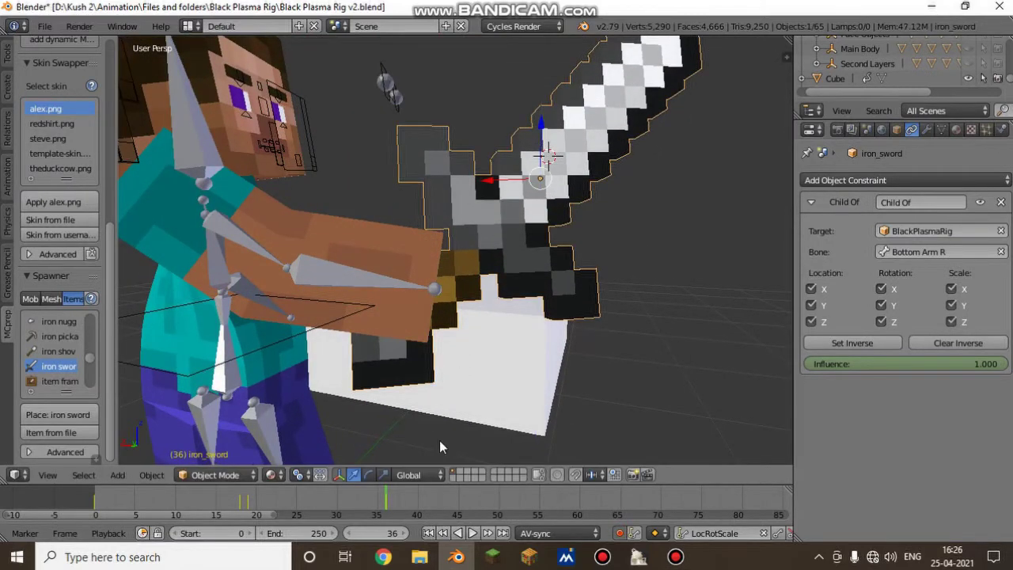
Step: Rotate the iron sword upright, move its handle onto the end of the right arm and straighten the blade's sideways tilt
drag(589, 210, 536, 158)
key(g)
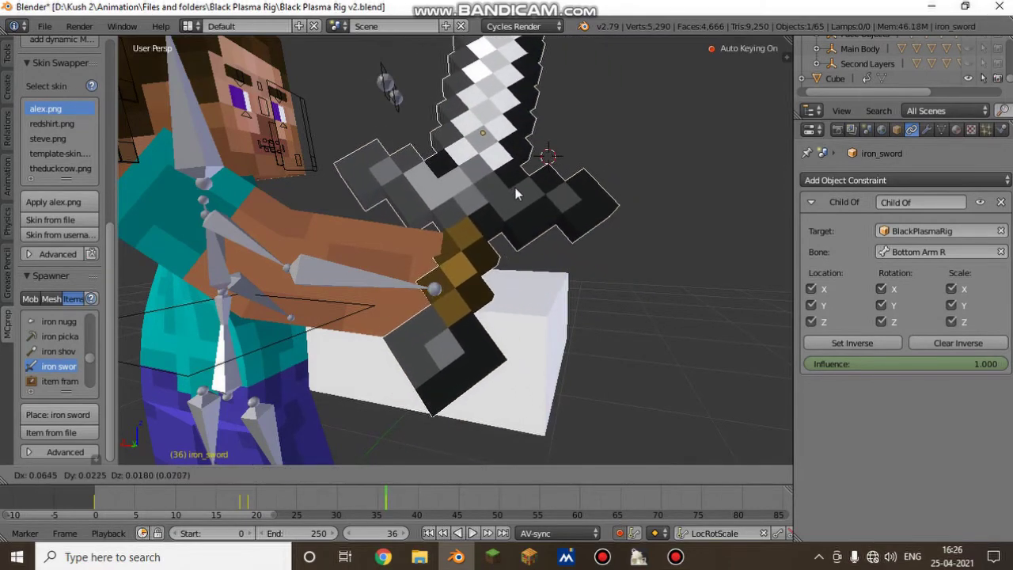
click(515, 193)
middle_drag(515, 193, 463, 255)
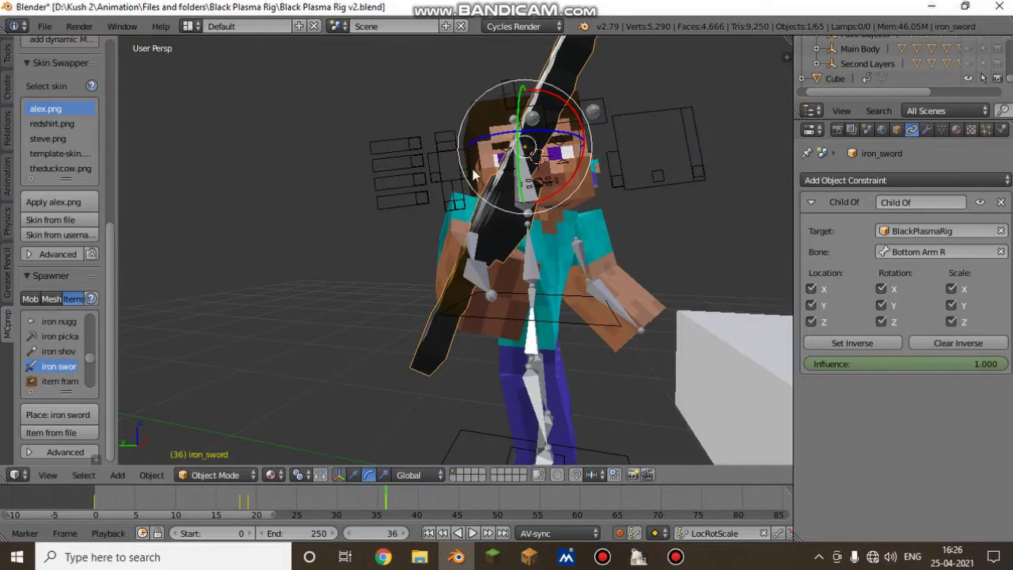
drag(576, 168, 582, 149)
Step: Nudge the upright iron sword toward the right arm so its handle sits against the hand
key(shift+f)
key(a)
key(w)
key(d)
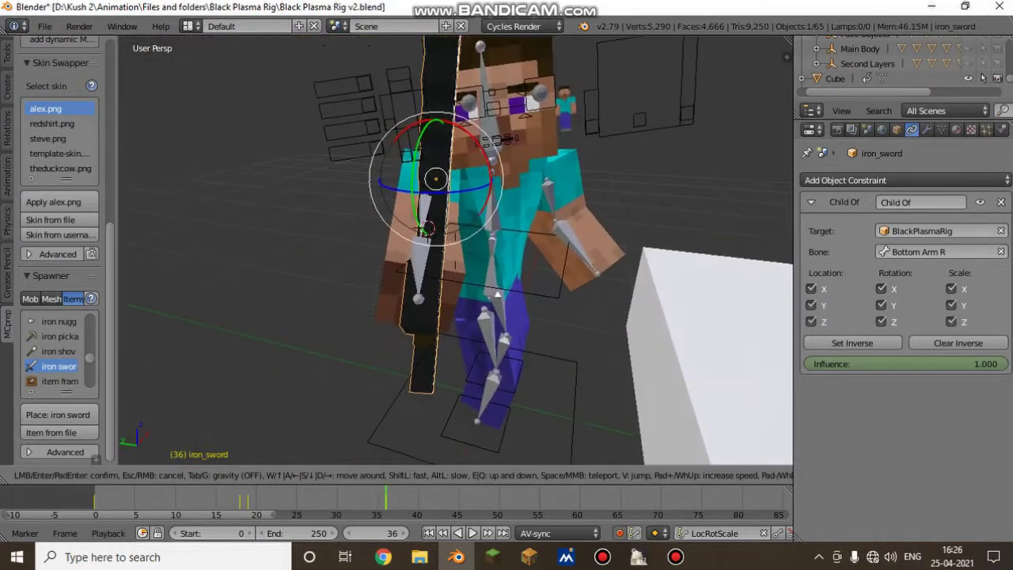
key(a)
key(w)
key(d)
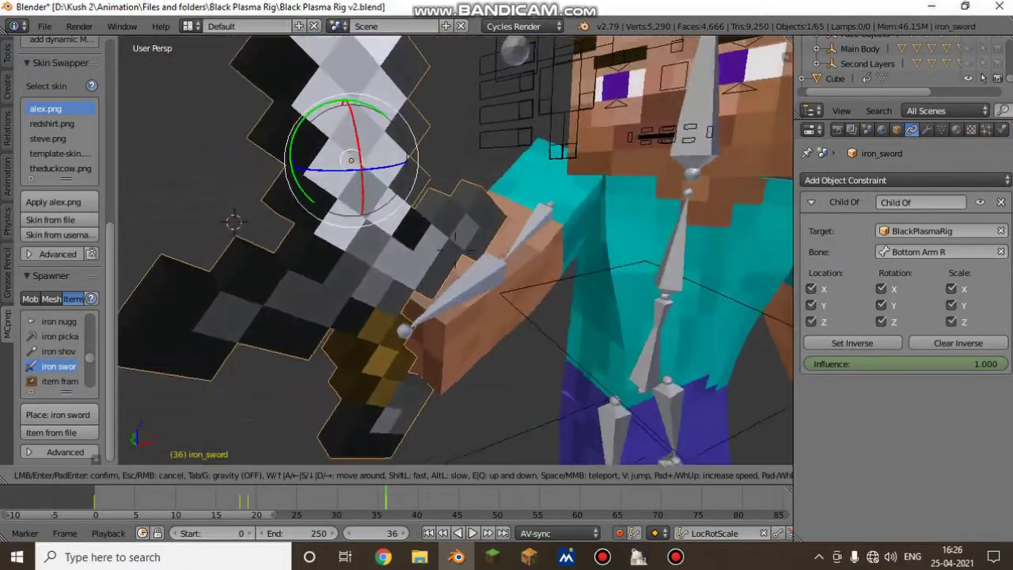
key(Escape)
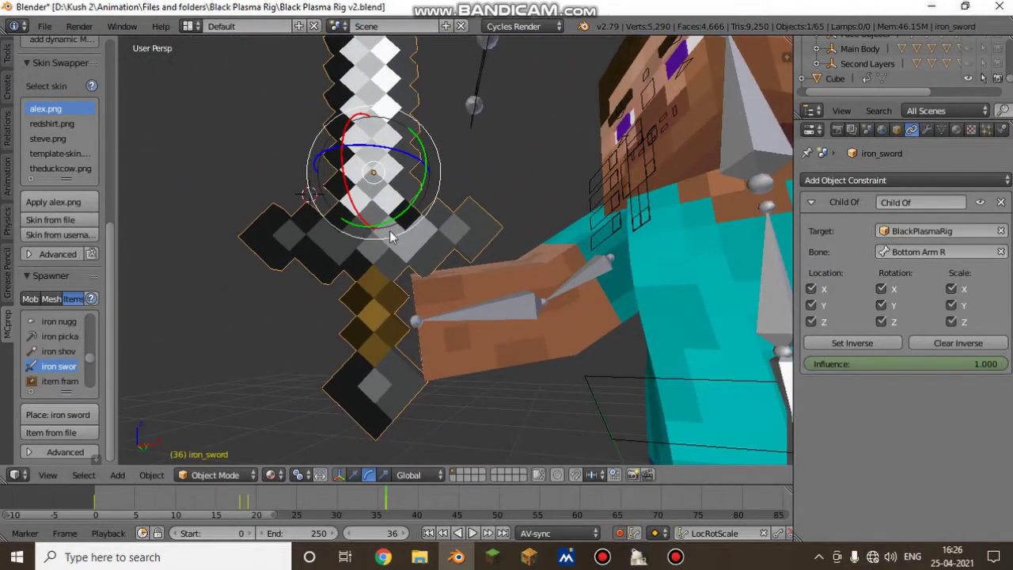
key(g)
click(421, 242)
Step: Play and scrub the animation from a wider view to check how the sword is picked up
key(shift+f)
key(s)
click(456, 250)
drag(359, 508, 361, 506)
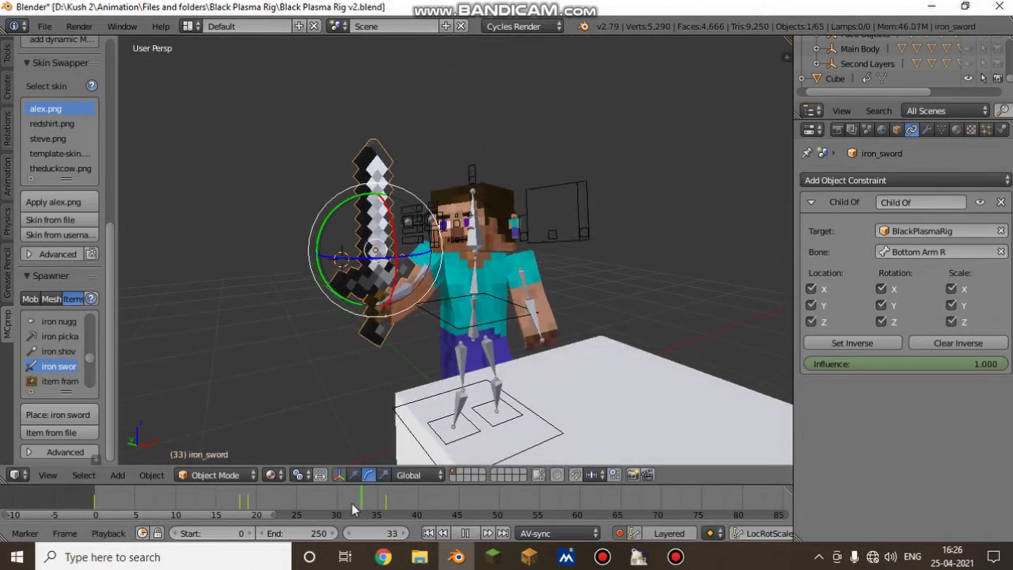
key(Escape)
drag(225, 495, 55, 514)
key(alt+a)
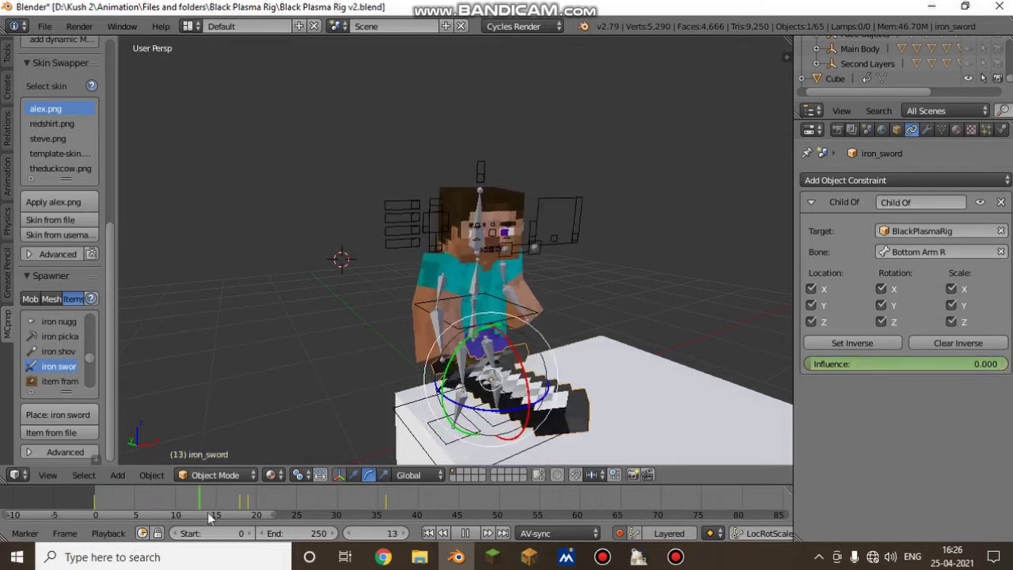
Step: Scrub to frame 18, set the Child Of inverse again and return to frame 0
drag(207, 517, 239, 516)
click(885, 347)
click(93, 502)
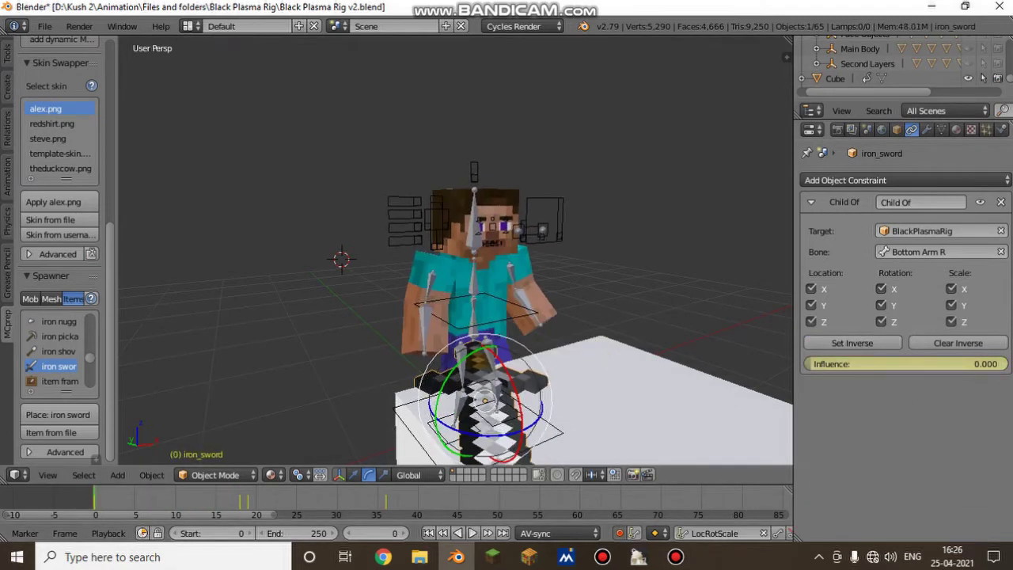
Step: Scrub through the grab up to frame 36 to check how the sword follows the arm
drag(247, 502, 289, 516)
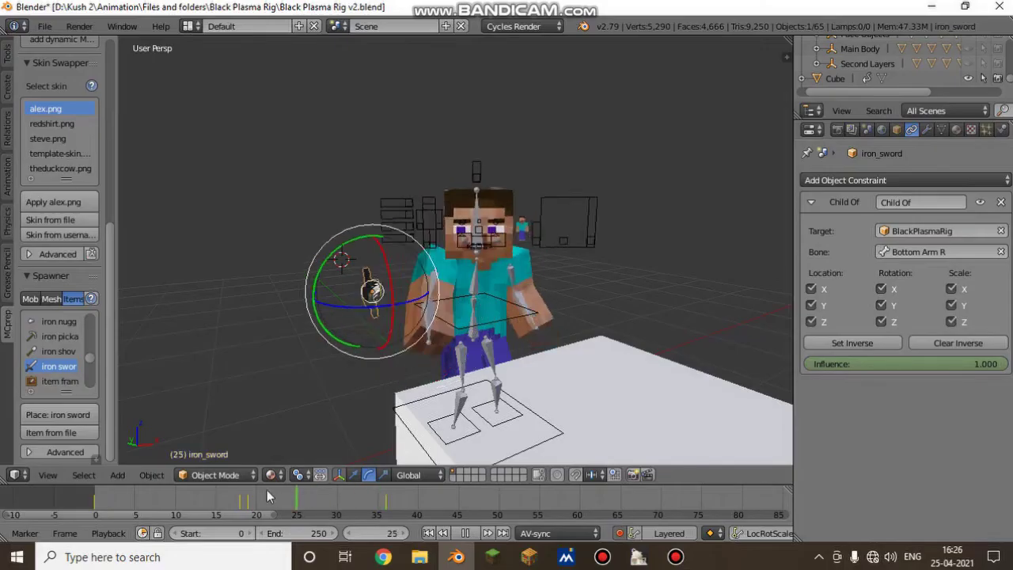
drag(184, 497, 152, 314)
drag(120, 496, 241, 503)
drag(341, 500, 373, 500)
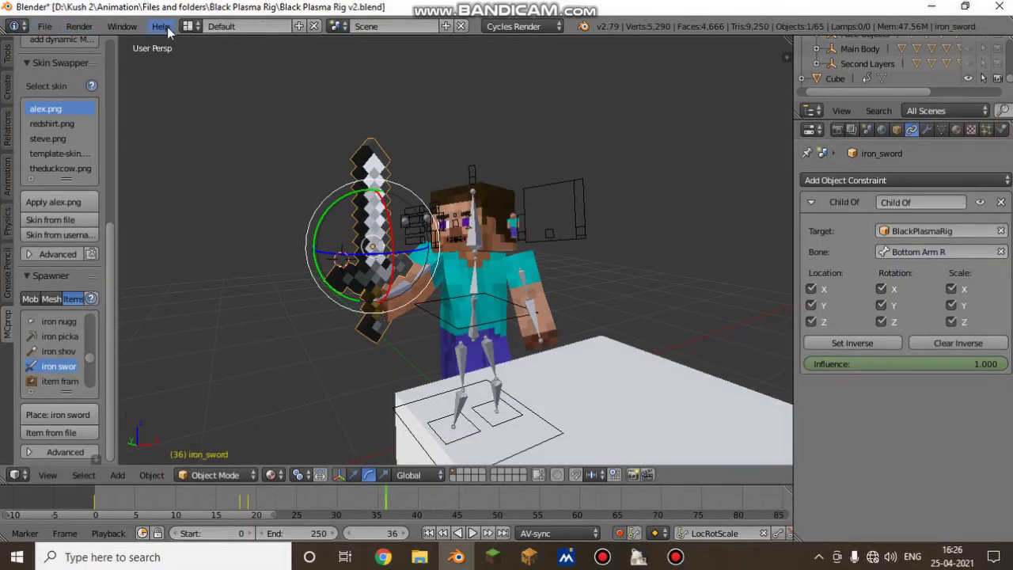
Step: Return to frame 0 and examine the sword lying on the block up close
drag(335, 502, 61, 501)
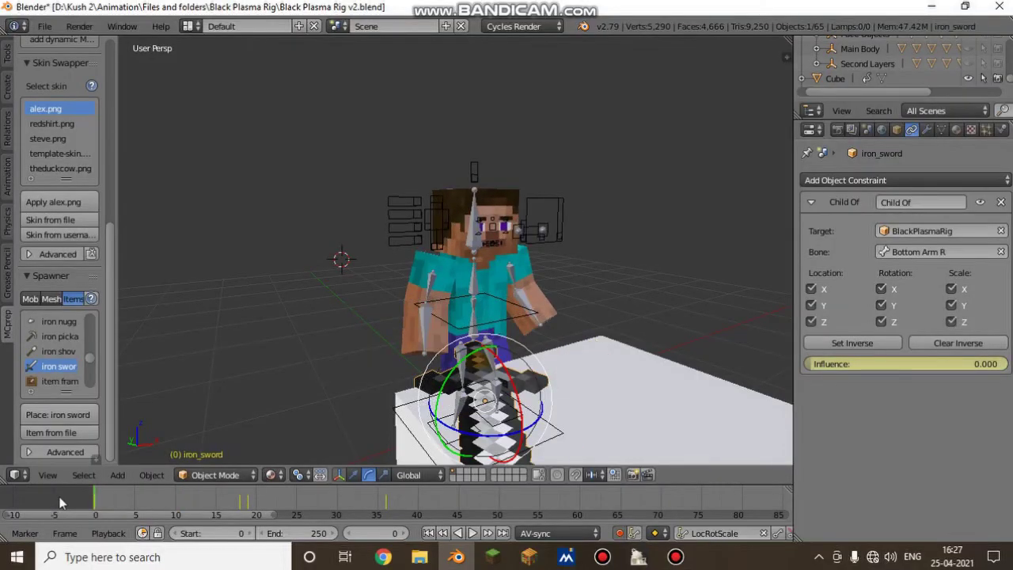
key(shift+f)
key(w)
key(w)
key(s)
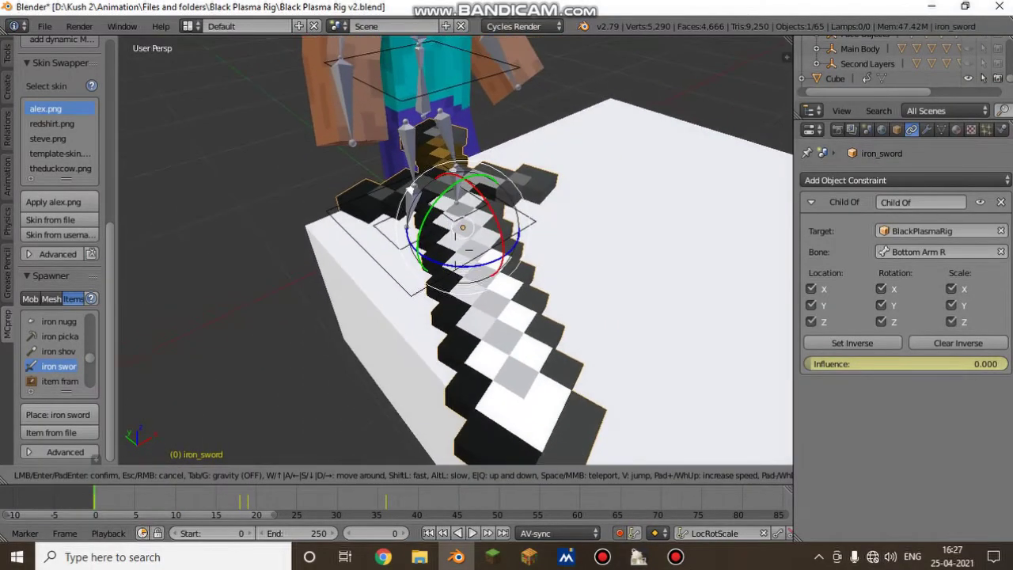
click(455, 251)
Step: View the rig's and sword's keyframes in the Animation screen layout and return to the Default layout
click(225, 25)
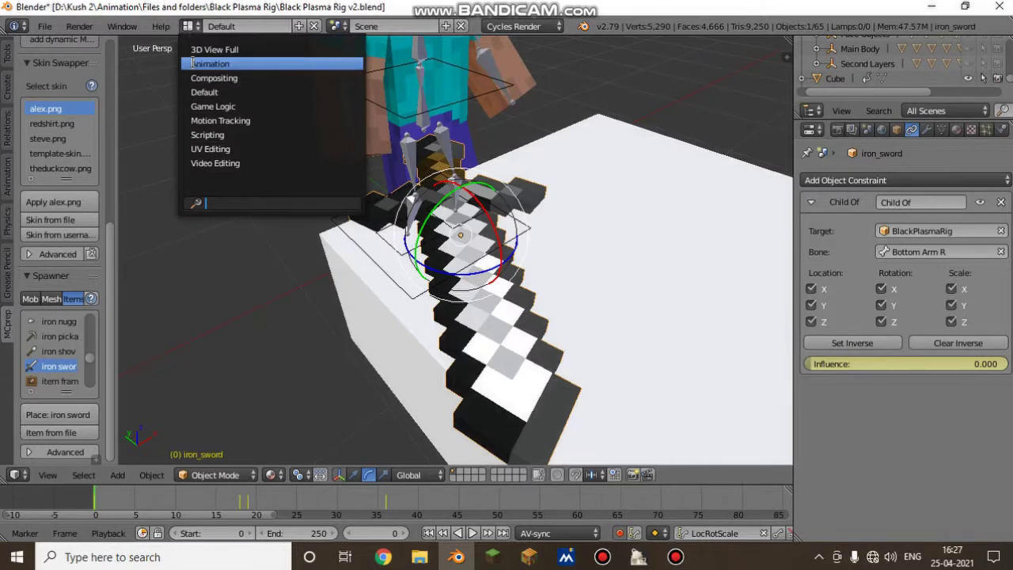
click(204, 64)
middle_drag(176, 121, 218, 122)
scroll(220, 122, up, 2)
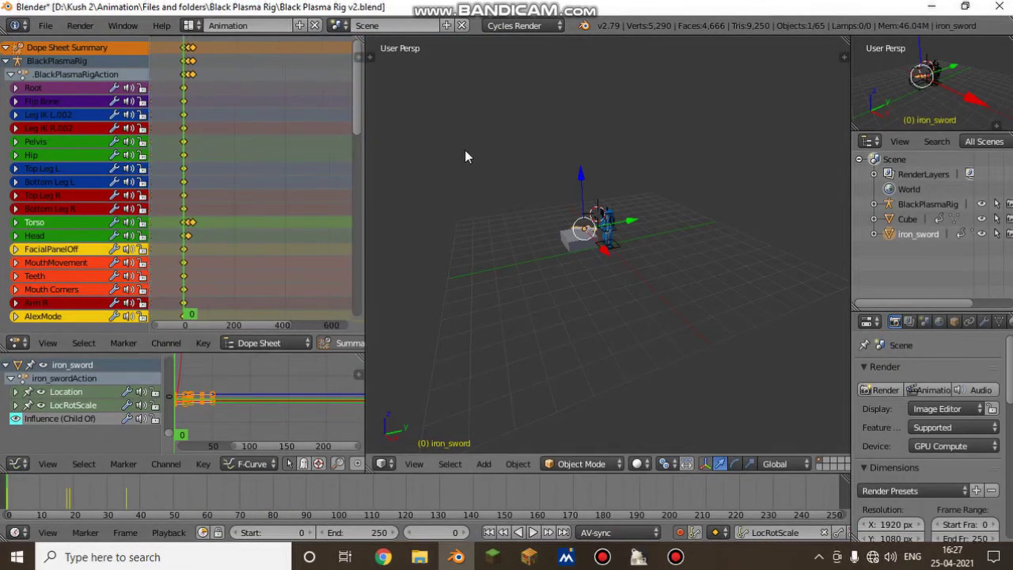
click(187, 25)
click(204, 91)
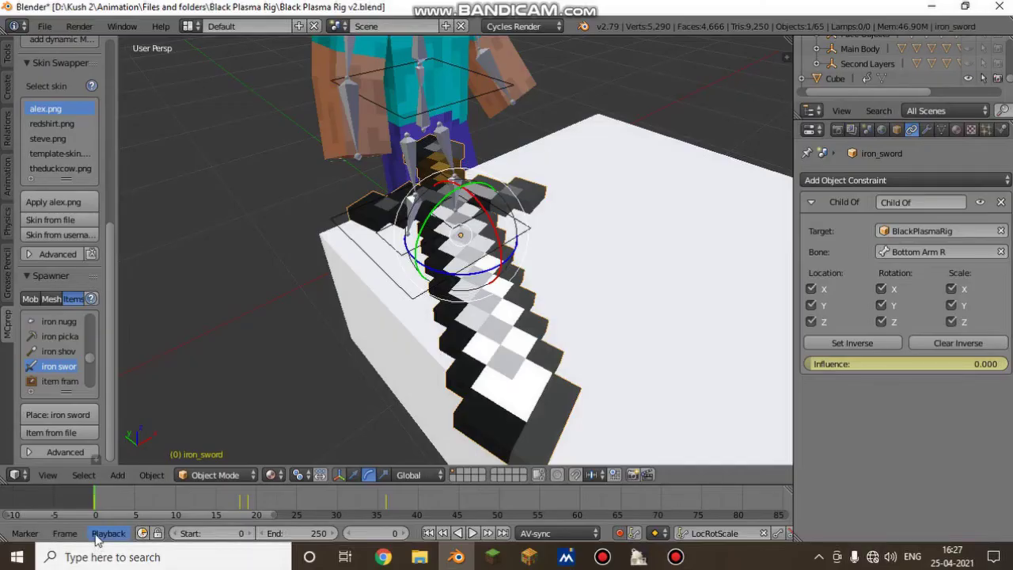
Step: Play the finished animation through to frame 43 and inspect the character holding the raised sword
key(alt+a)
drag(228, 495, 149, 507)
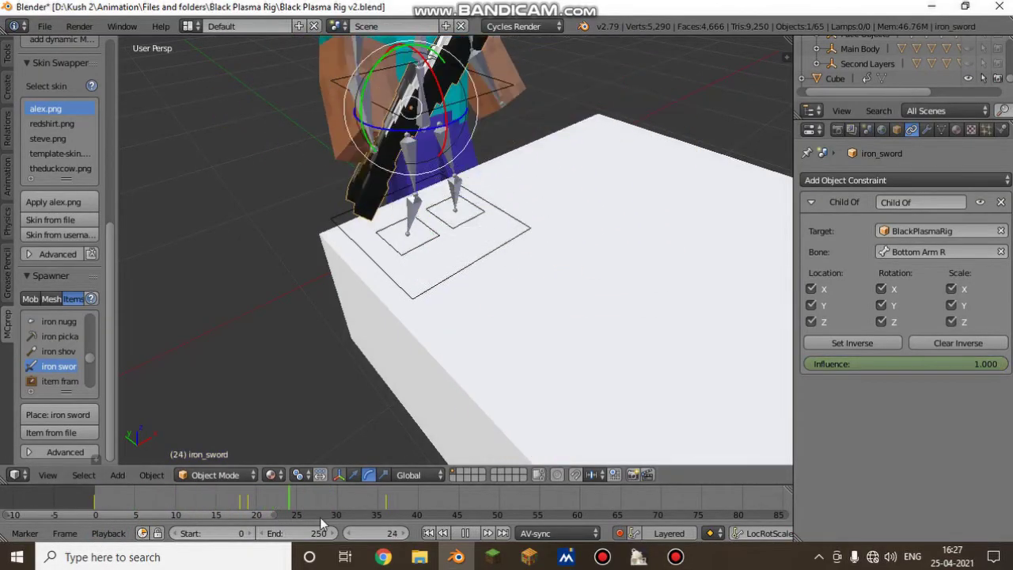
key(alt+a)
key(shift+f)
key(s)
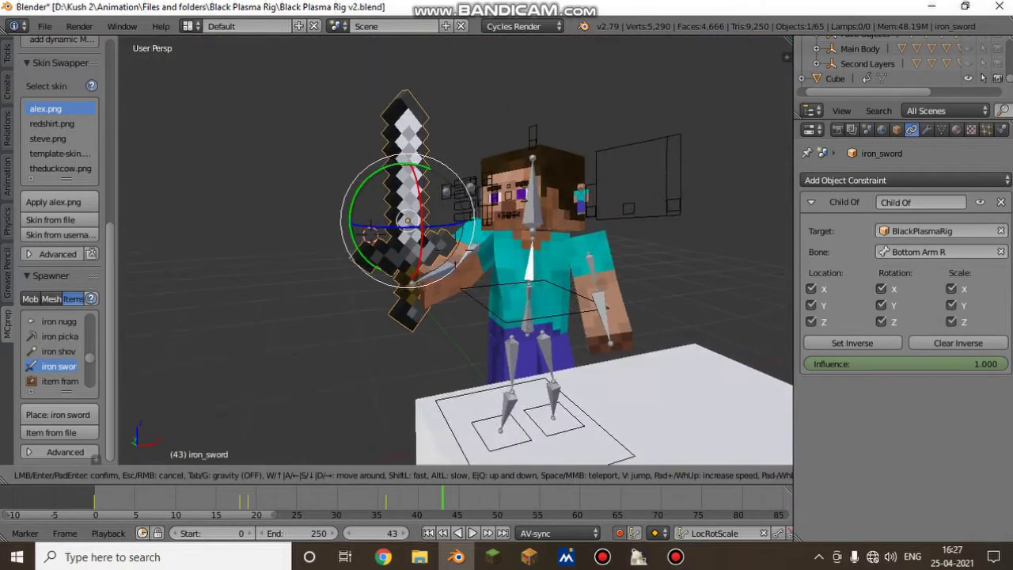
key(w)
key(s)
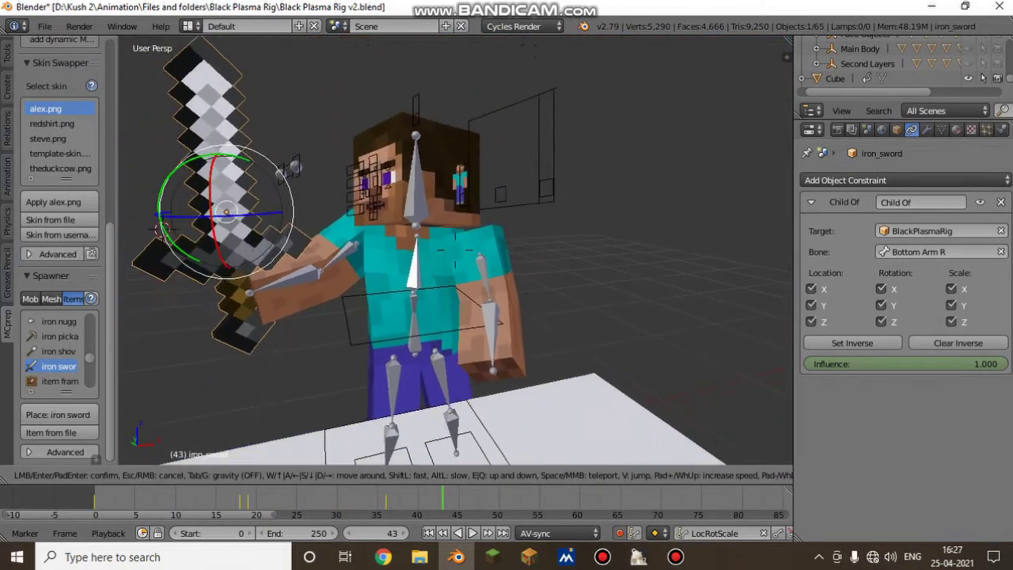
click(455, 250)
Step: Quit Blender without saving the changes
click(1006, 5)
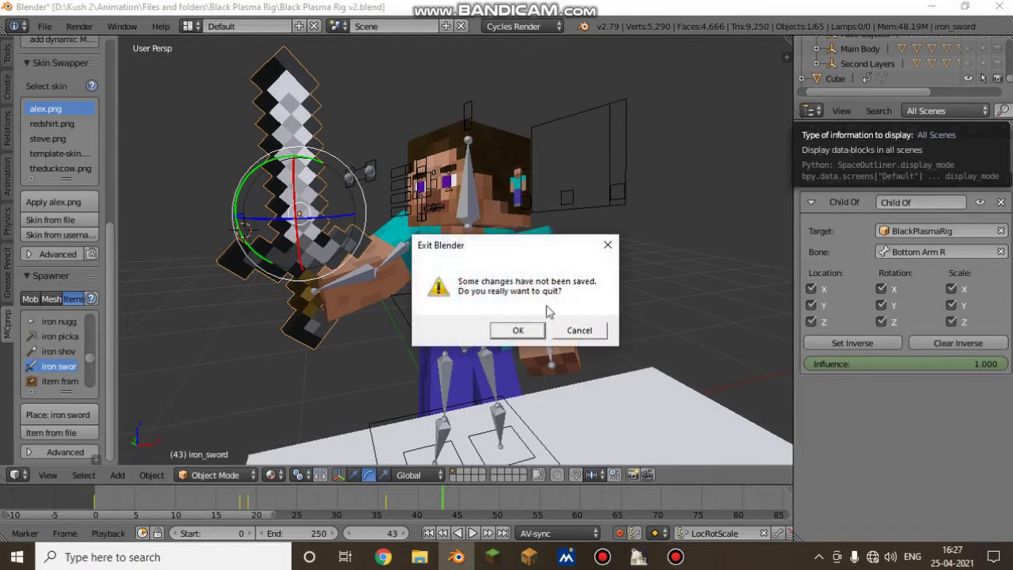
click(561, 335)
click(1002, 7)
click(518, 329)
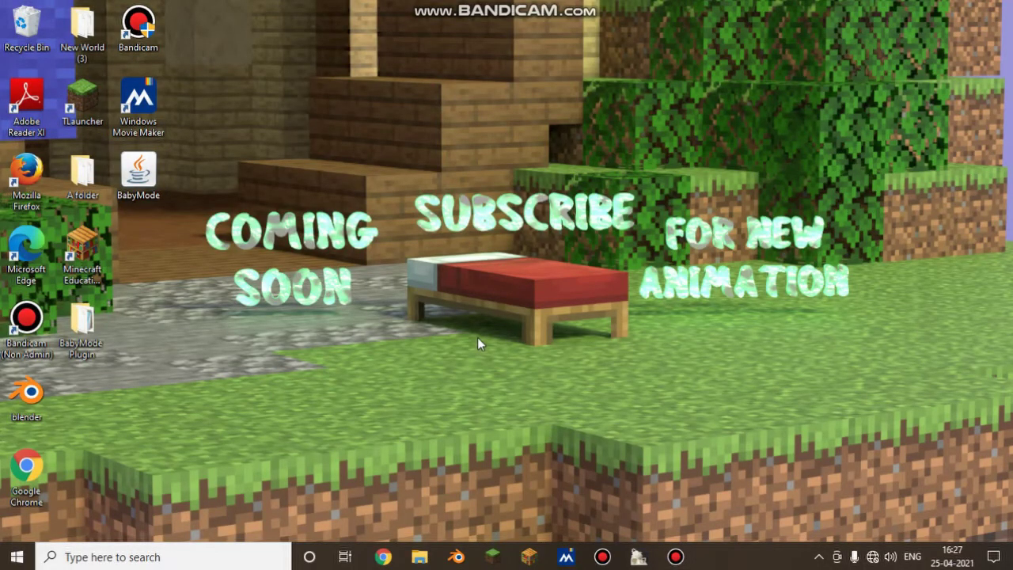